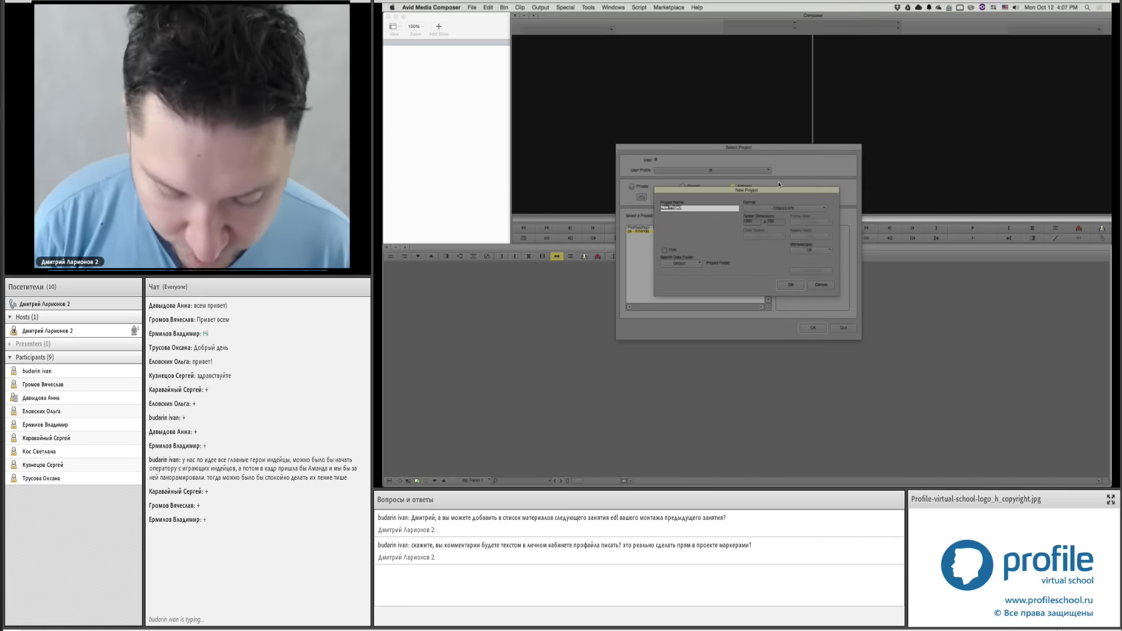
Step: Name the new project 'Blind Date' and confirm to create and open it
text(ps - )
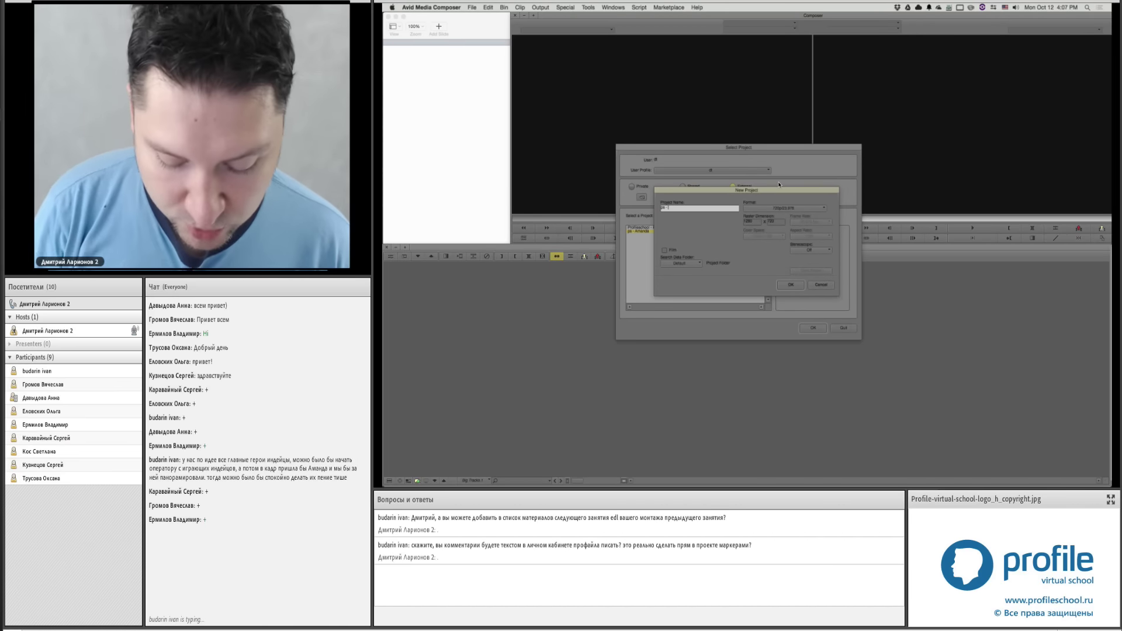
text(Bill)
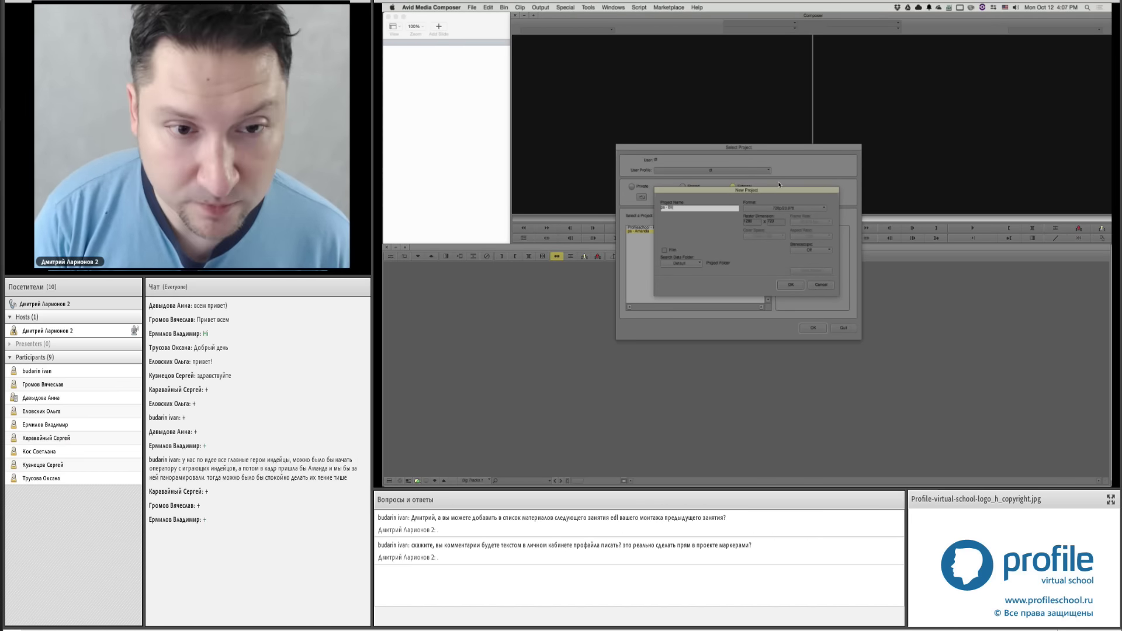
text(nd D)
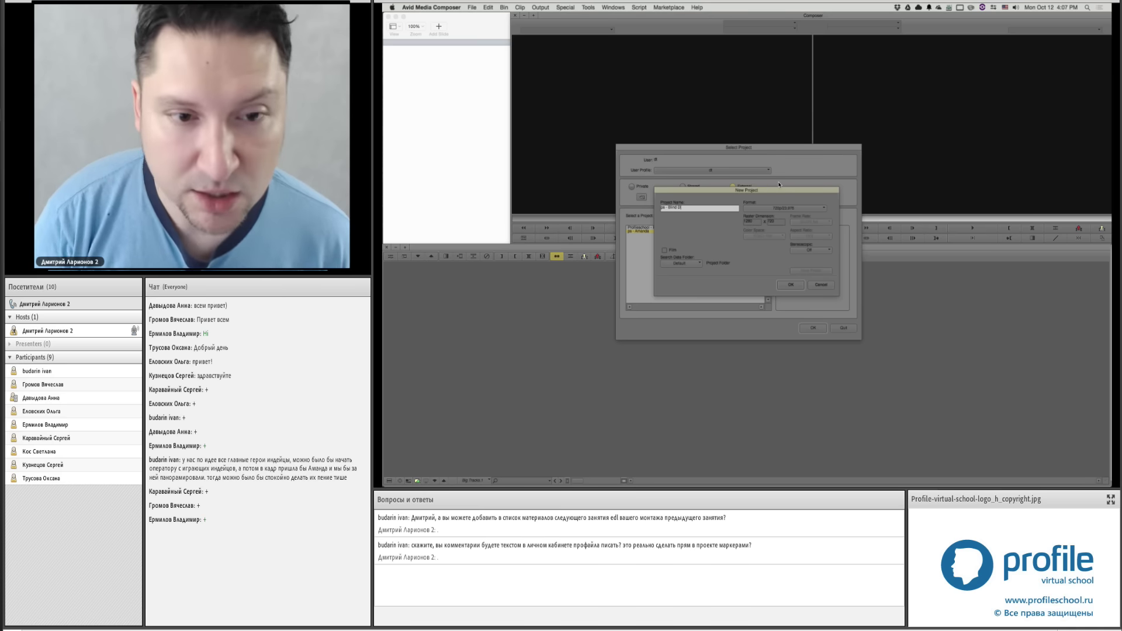
key(Return)
key(Return)
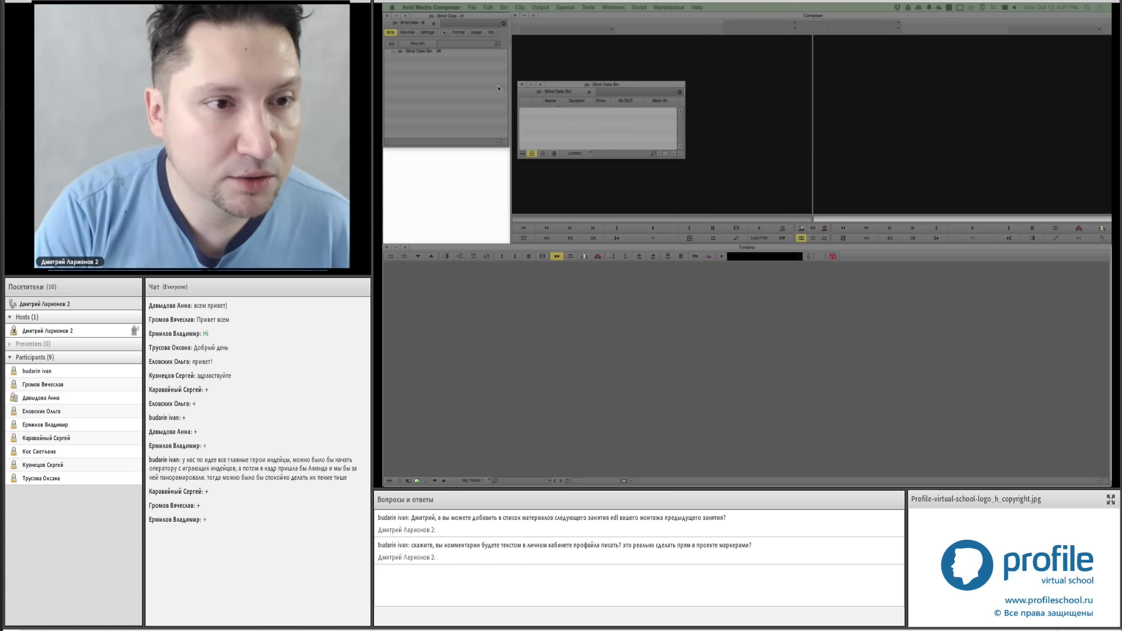
Step: Dock the Blind Date bin under the project window and enlarge its Frame View to show all four clips
click(559, 87)
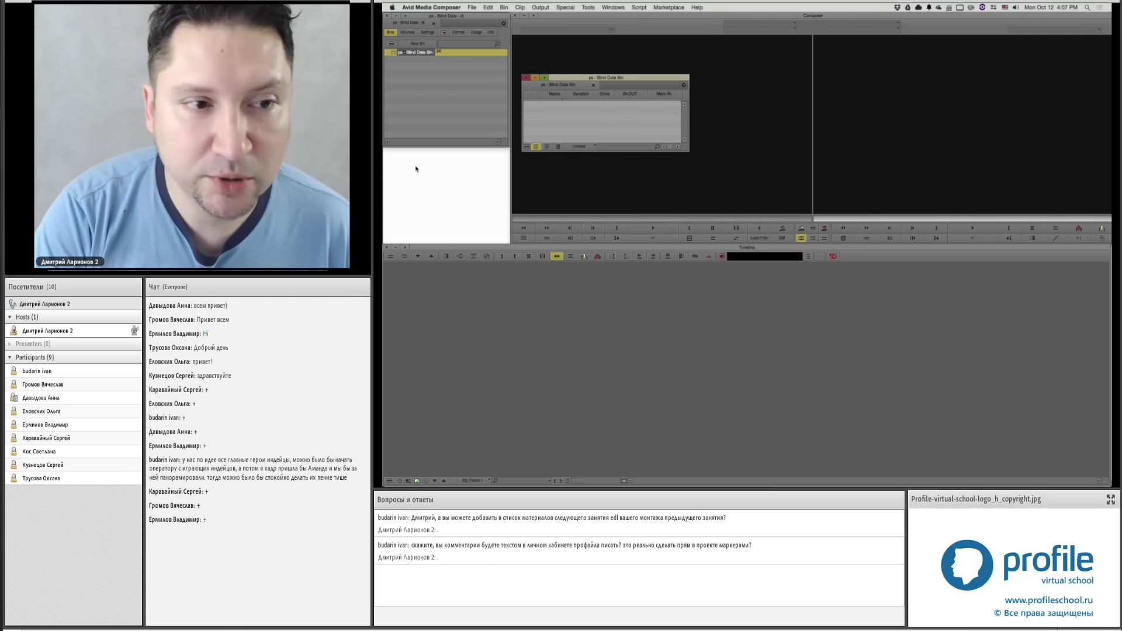
drag(543, 91, 503, 172)
drag(592, 177, 498, 163)
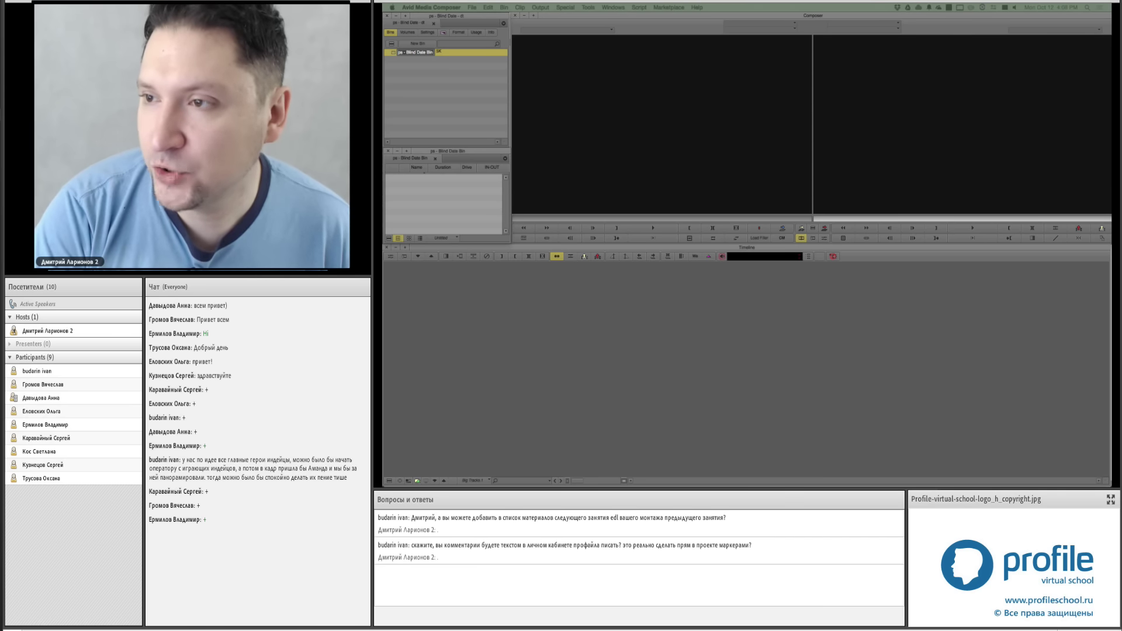
click(409, 238)
drag(507, 233, 703, 261)
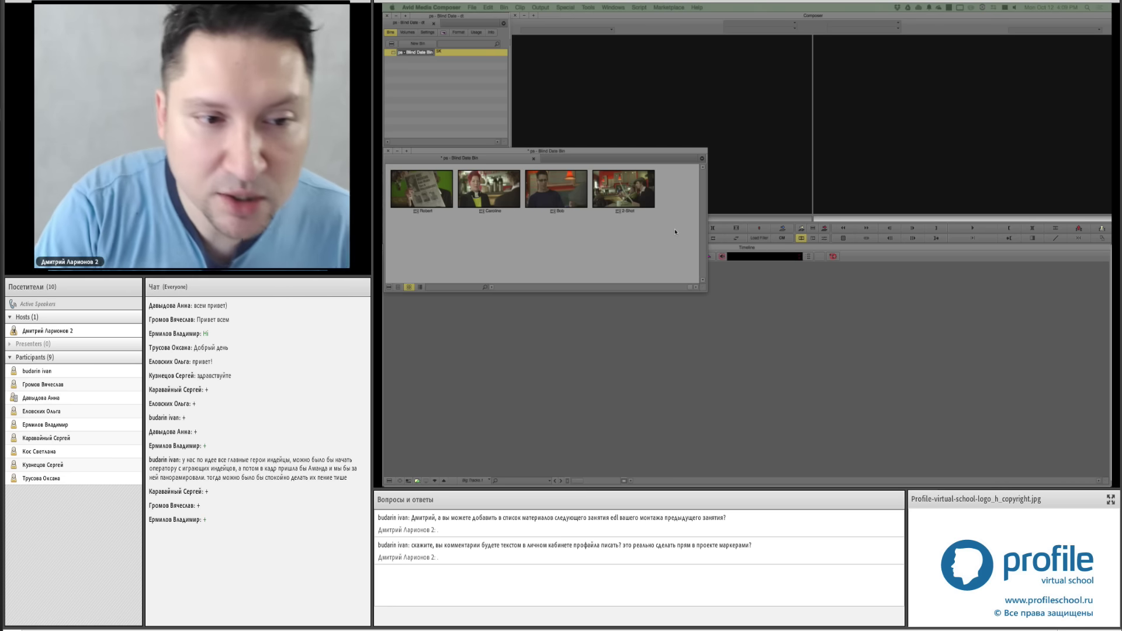
Step: Preview the Robert and Caroline clips in the Source monitor, then bring the bin back forward
double_click(428, 196)
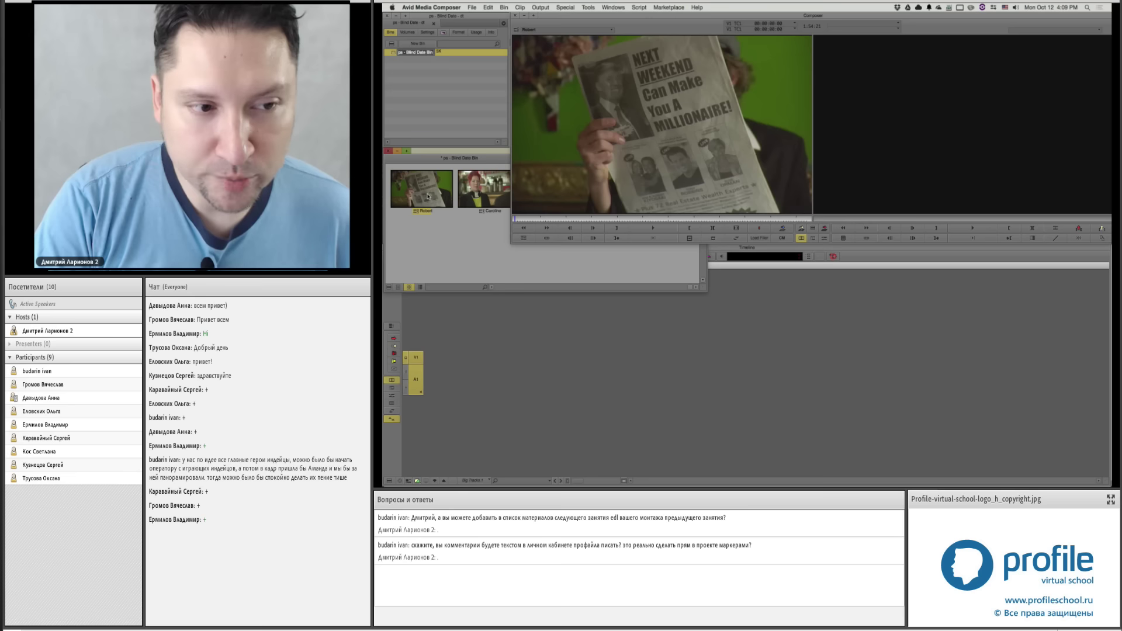
double_click(483, 189)
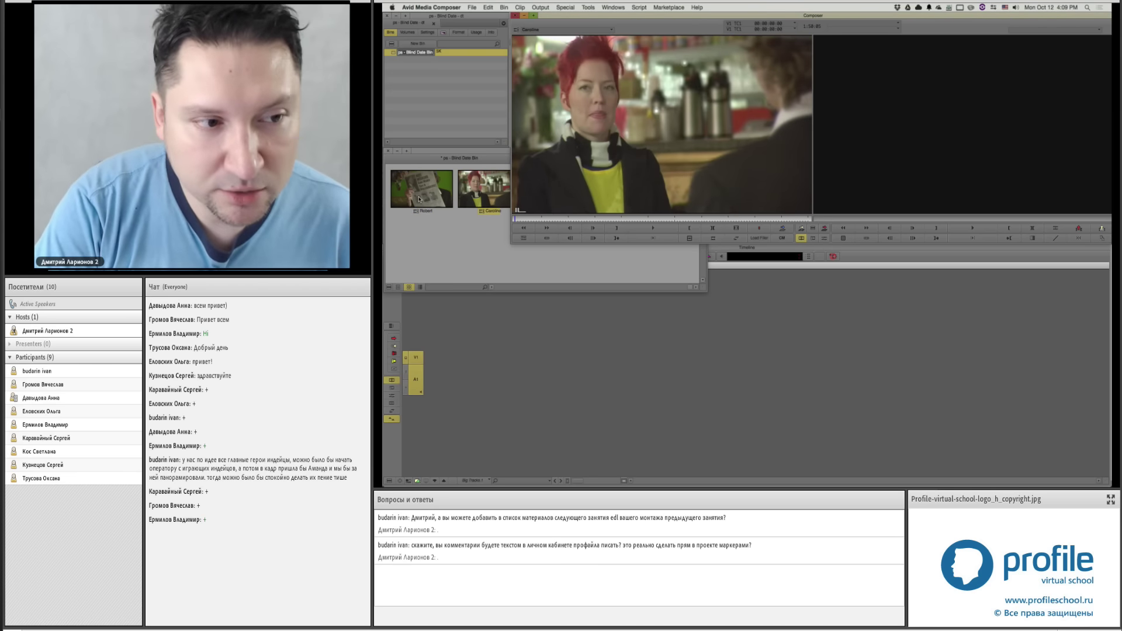
double_click(419, 198)
click(616, 256)
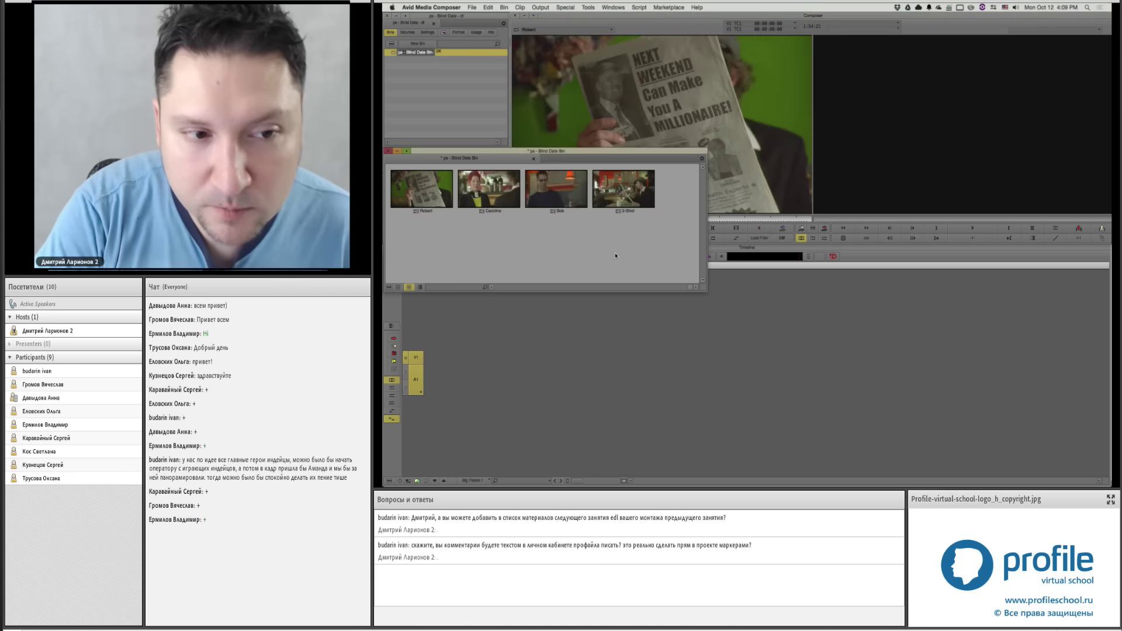
Step: Load the 2-Shot clip, scrub ahead through it, and raise the bin again
double_click(631, 199)
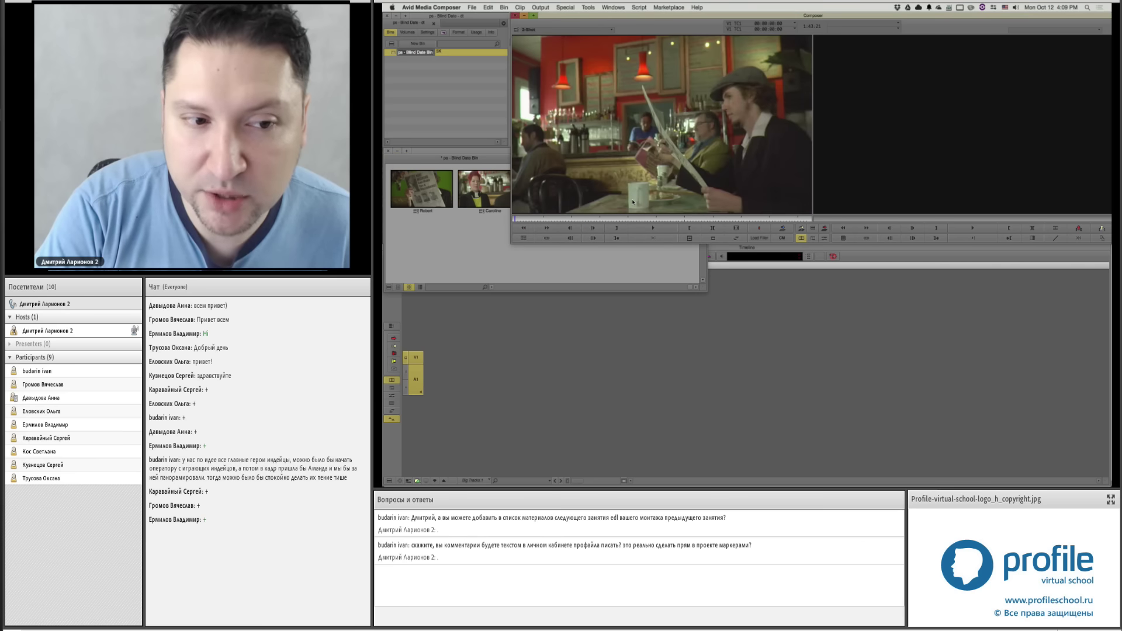
drag(556, 220, 608, 221)
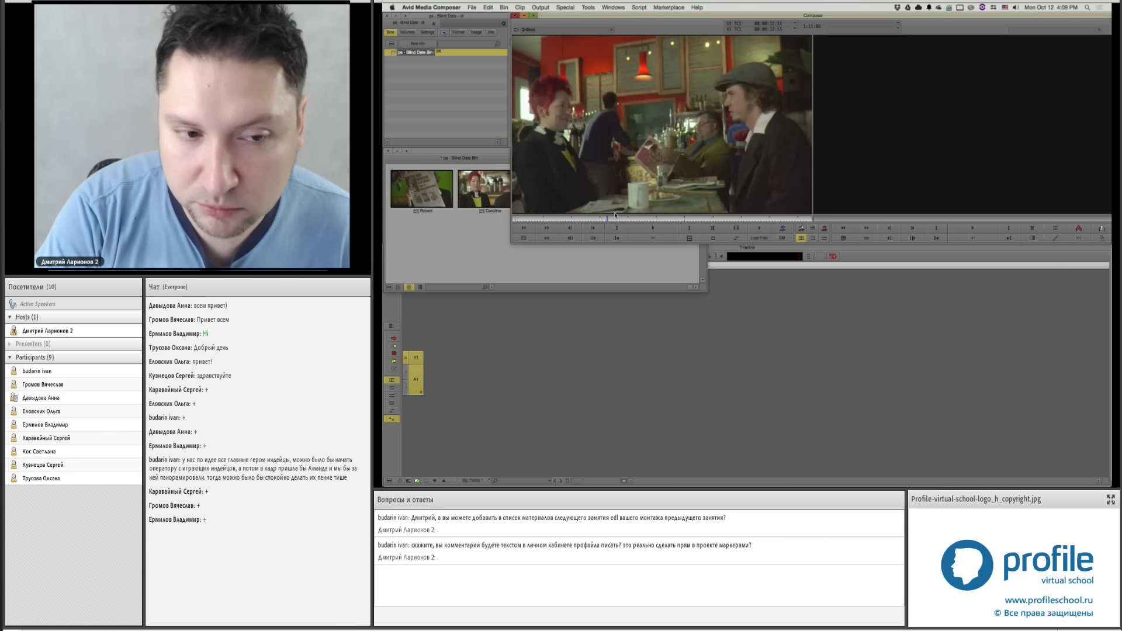
click(602, 245)
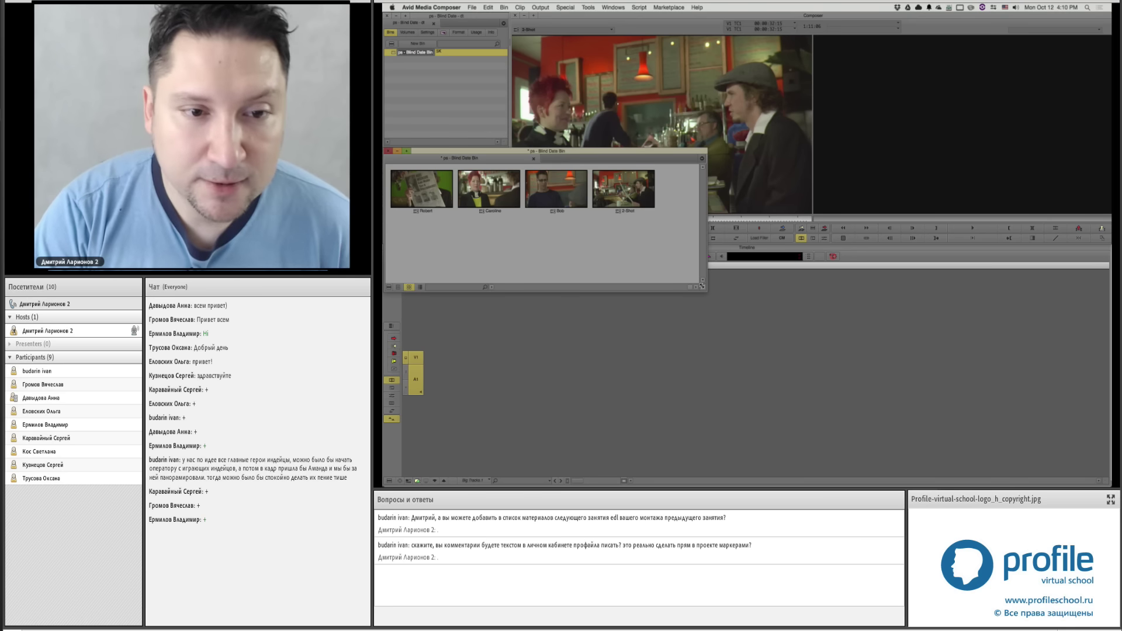
Step: Shrink and reposition the bin, then bring the source monitor showing Bob to the front
drag(700, 282, 667, 236)
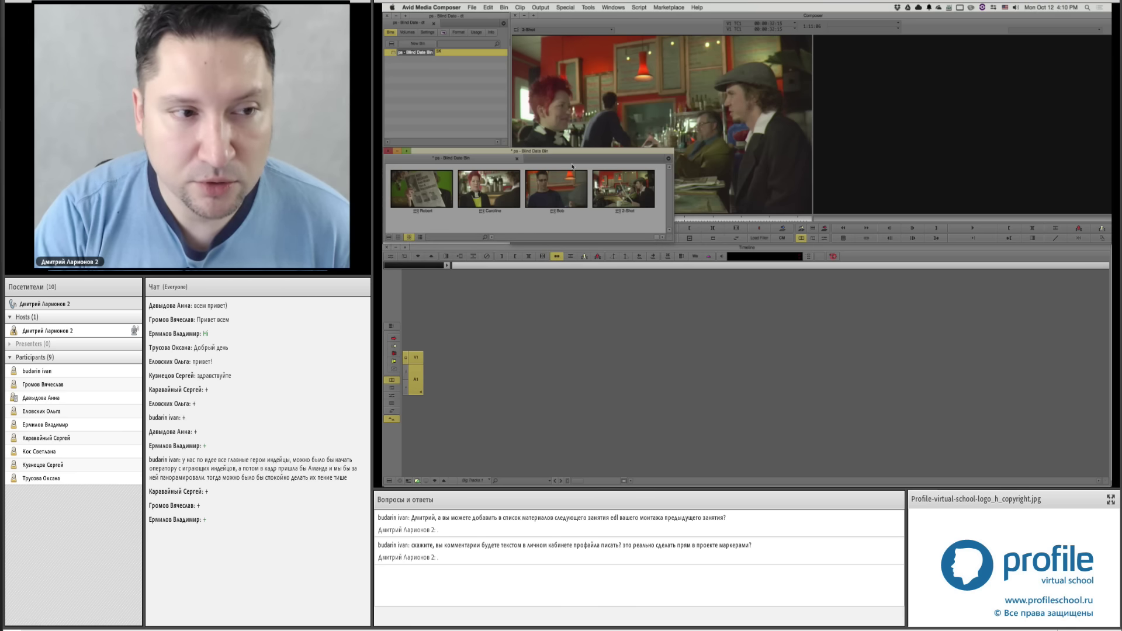
drag(562, 149, 560, 149)
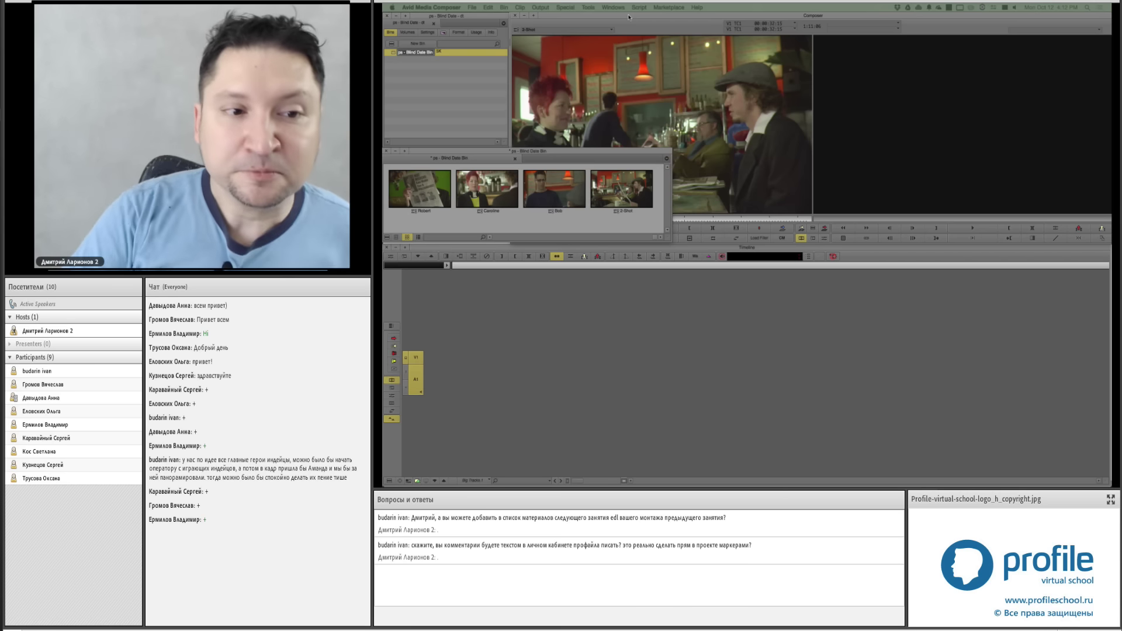
click(627, 195)
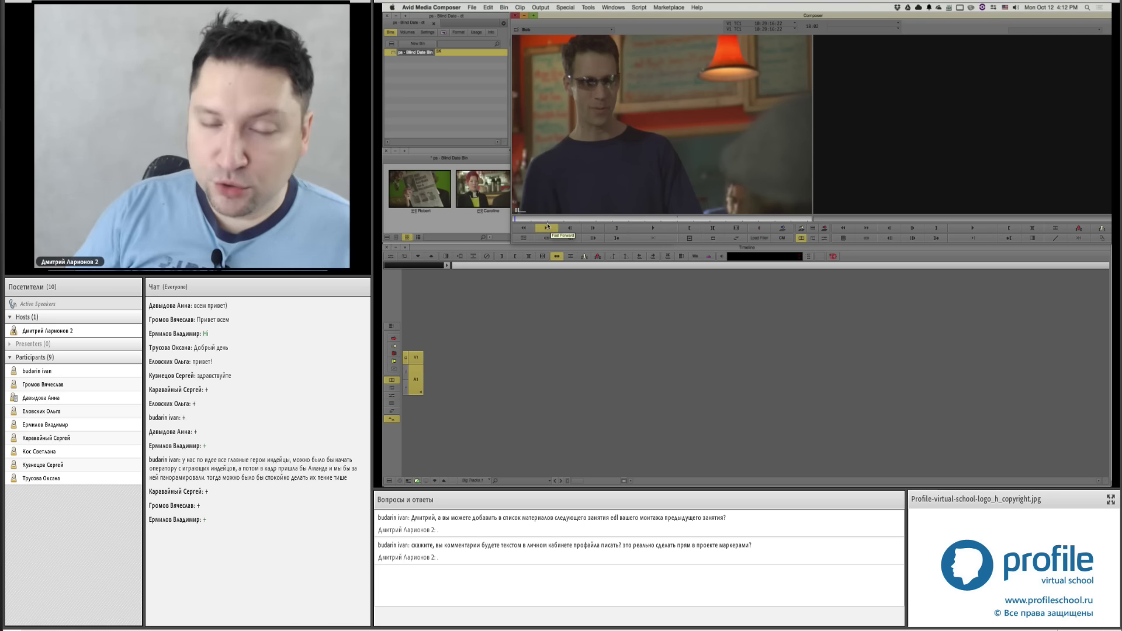
Step: Load the Caroline thumbnail into the Source monitor, replacing Bob
double_click(486, 188)
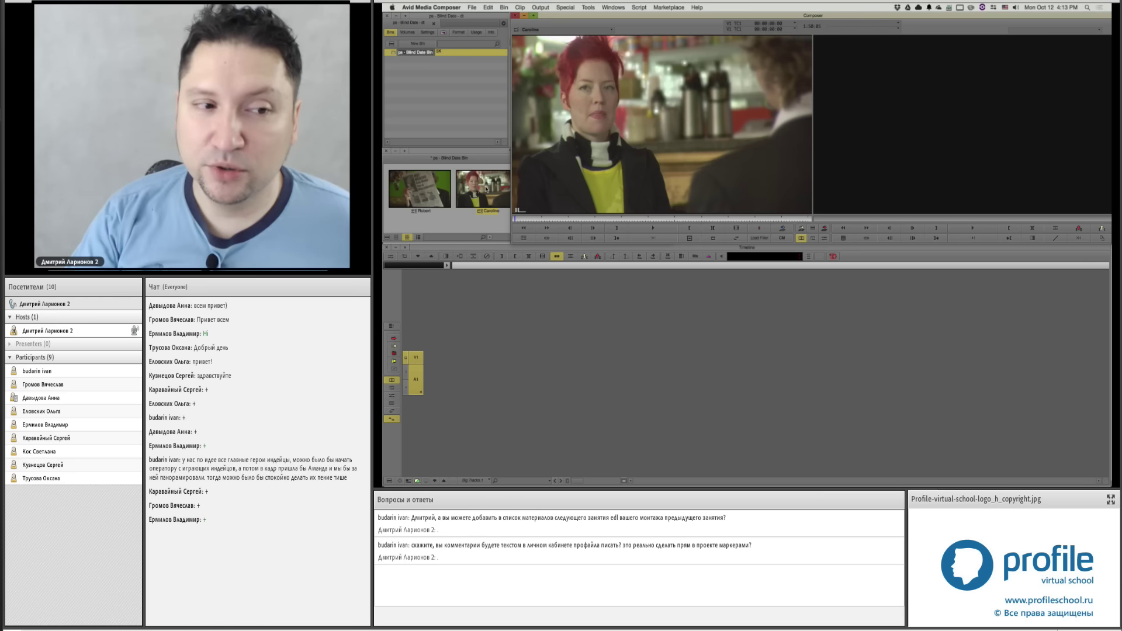
Step: Drag Robert, then Bob into the Source monitor and jump to an earlier Bob frame
drag(420, 188, 612, 219)
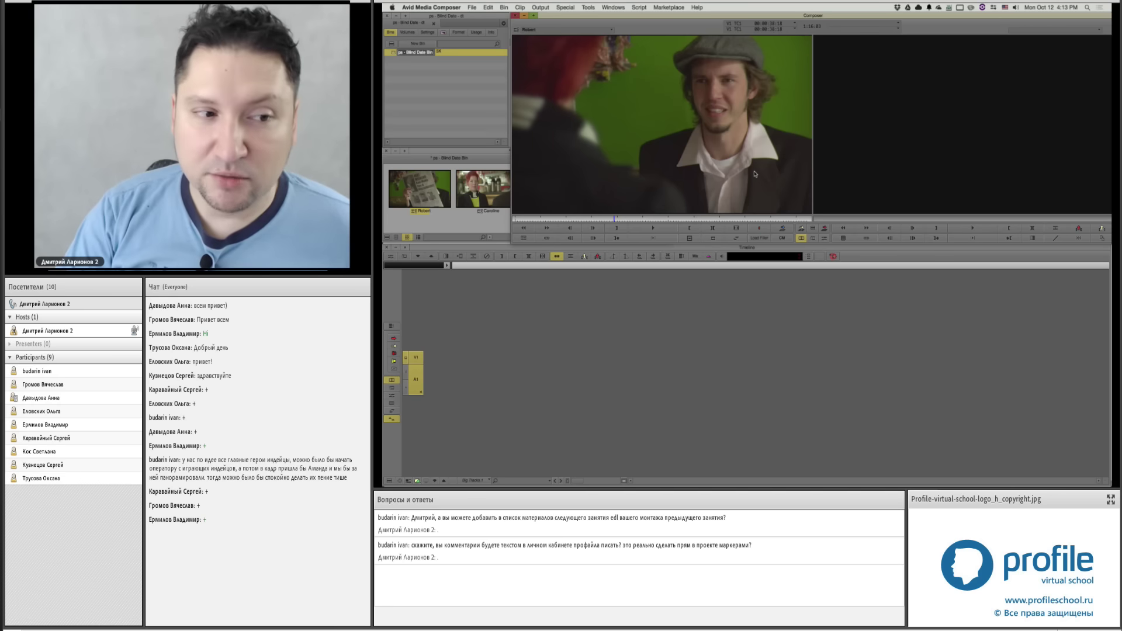
mouse_move(459, 224)
mouse_down()
mouse_move(552, 192)
mouse_move(592, 218)
mouse_up()
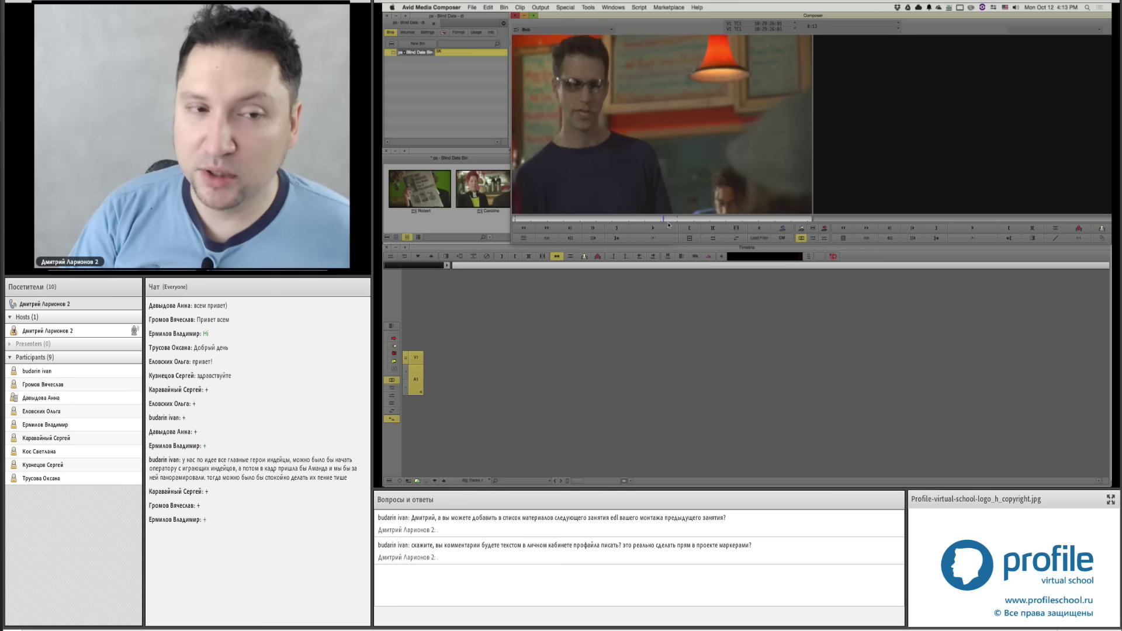
click(634, 219)
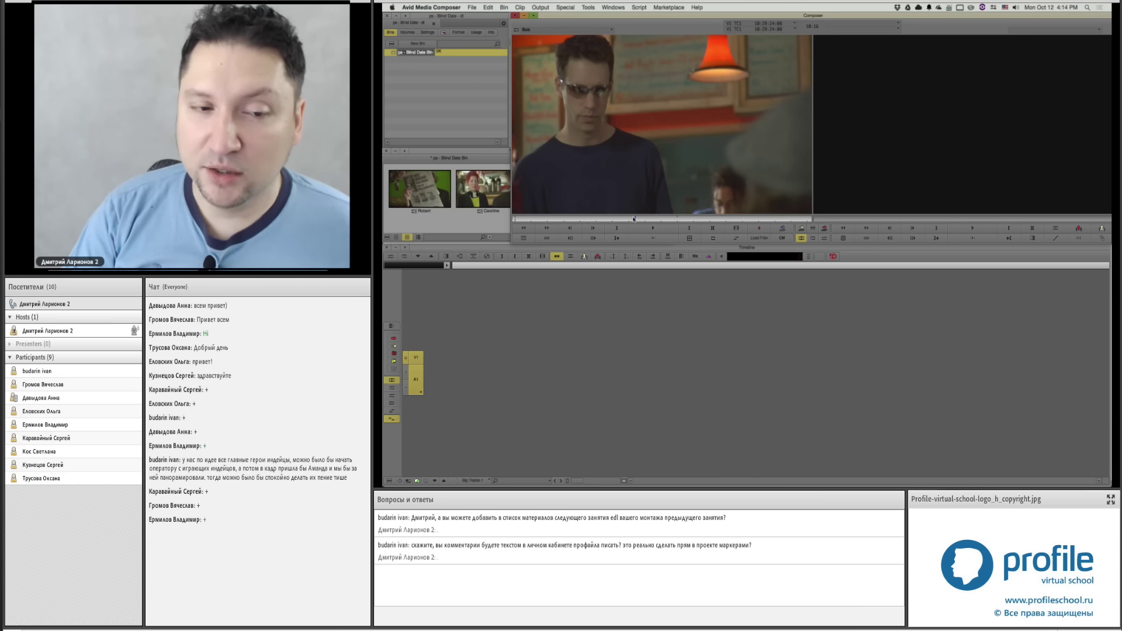
Step: Scrub Bob forward a few frames, then select Caroline in the bin and load it
drag(634, 220, 641, 220)
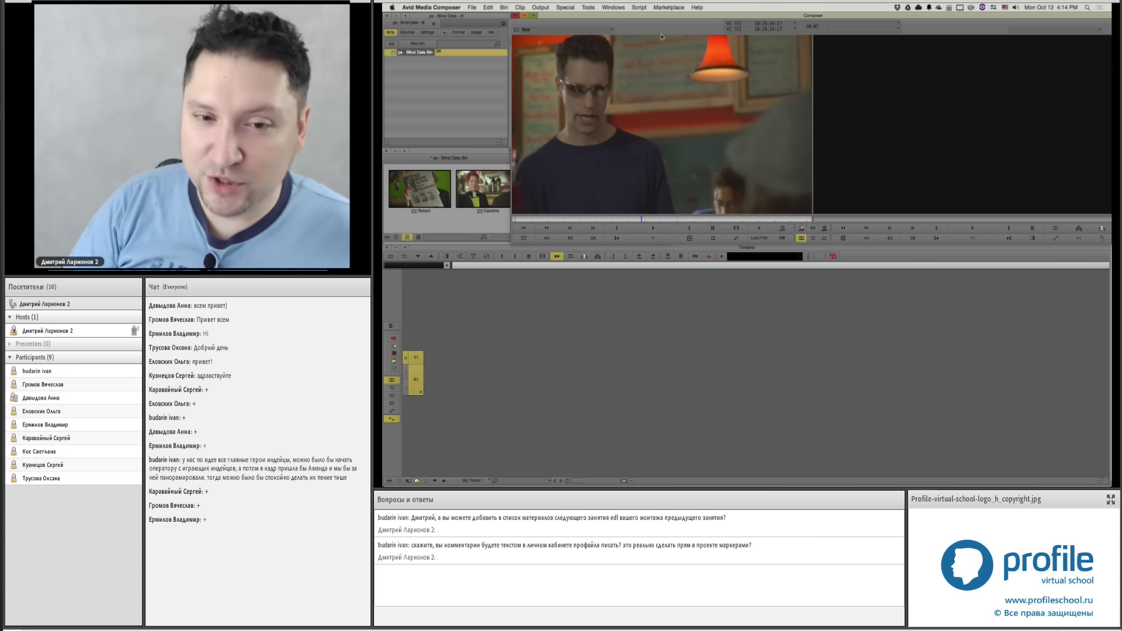
key(Right)
key(Return)
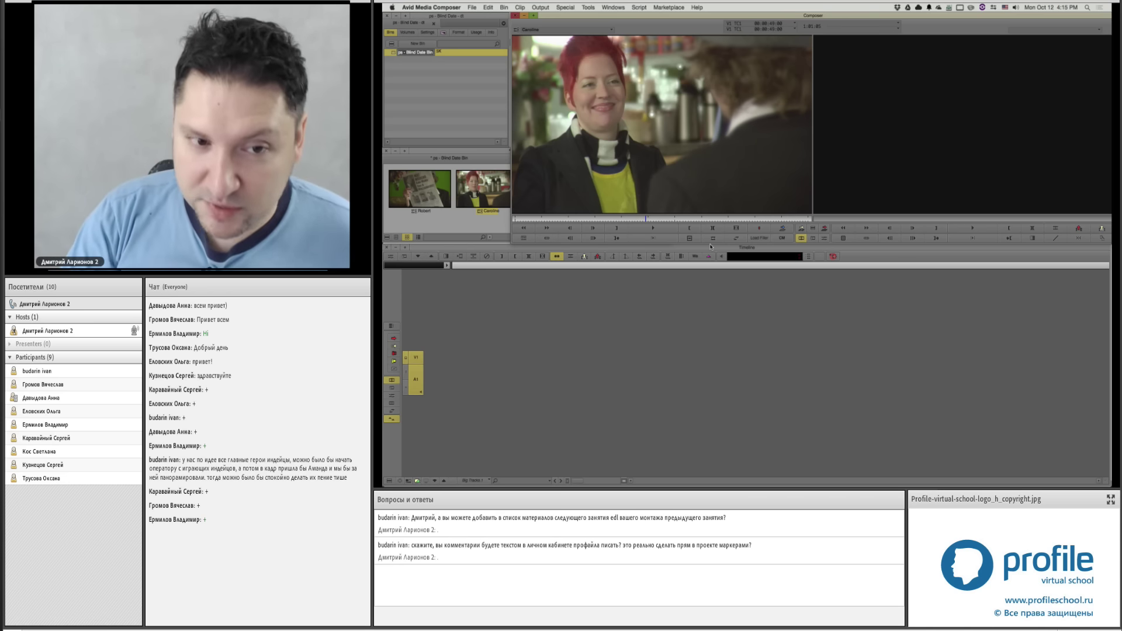
Step: Jump back to an earlier moment in Caroline and pull the bin forward, widened to four clips
click(620, 217)
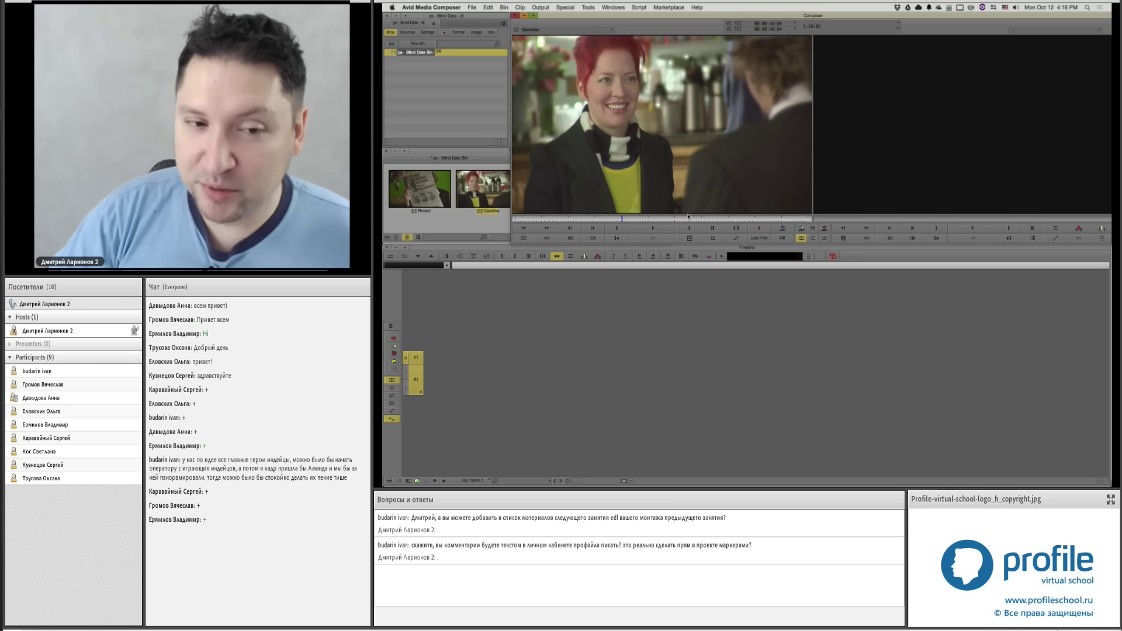
drag(687, 216, 577, 219)
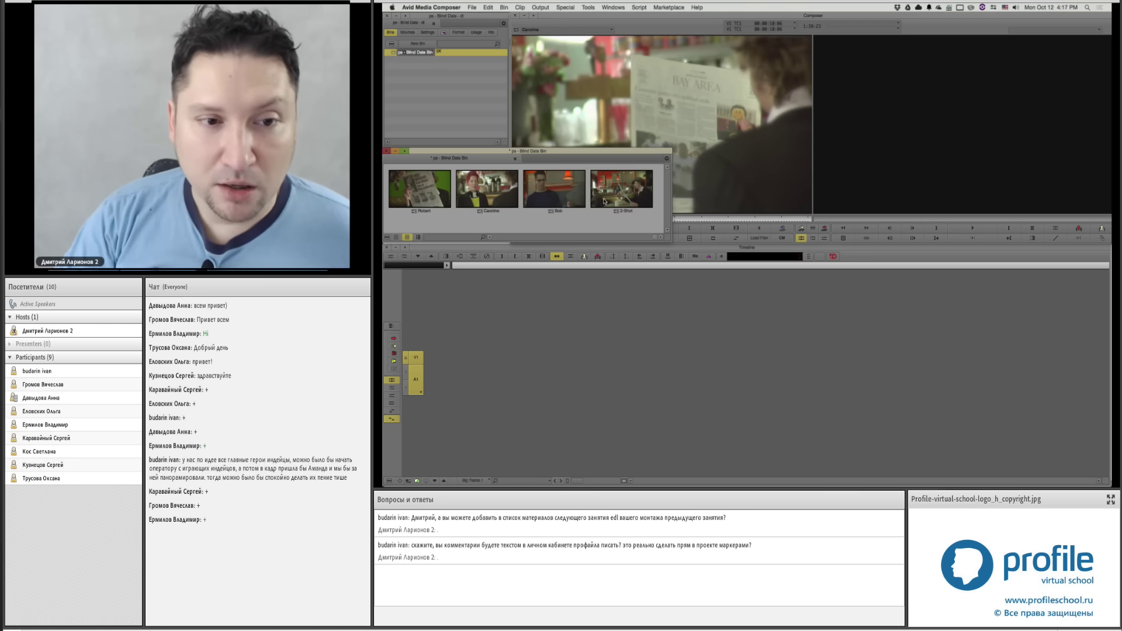
Step: Load the 2-Shot clip, scrub to a chosen frame, and mark in and out points
double_click(621, 188)
drag(604, 220, 773, 225)
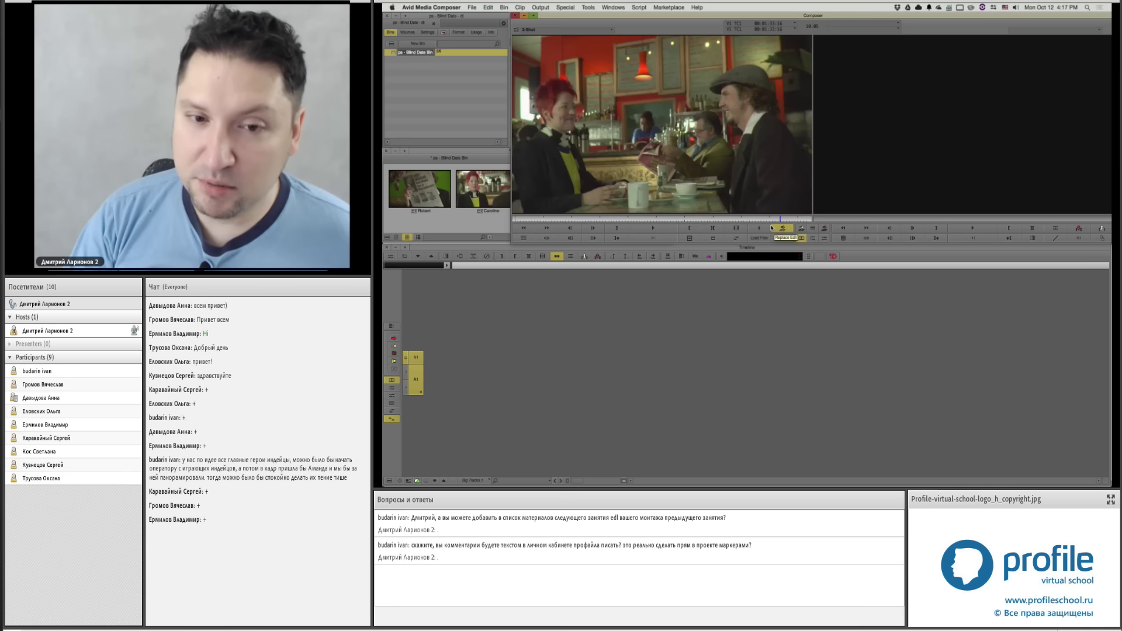
drag(779, 220, 775, 219)
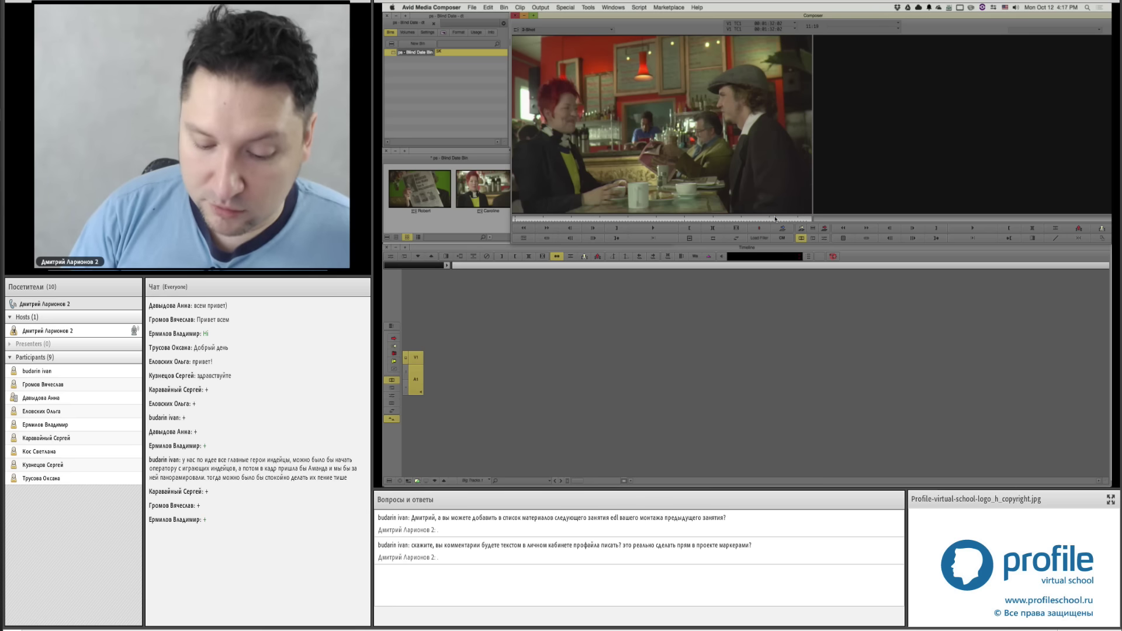
key(i)
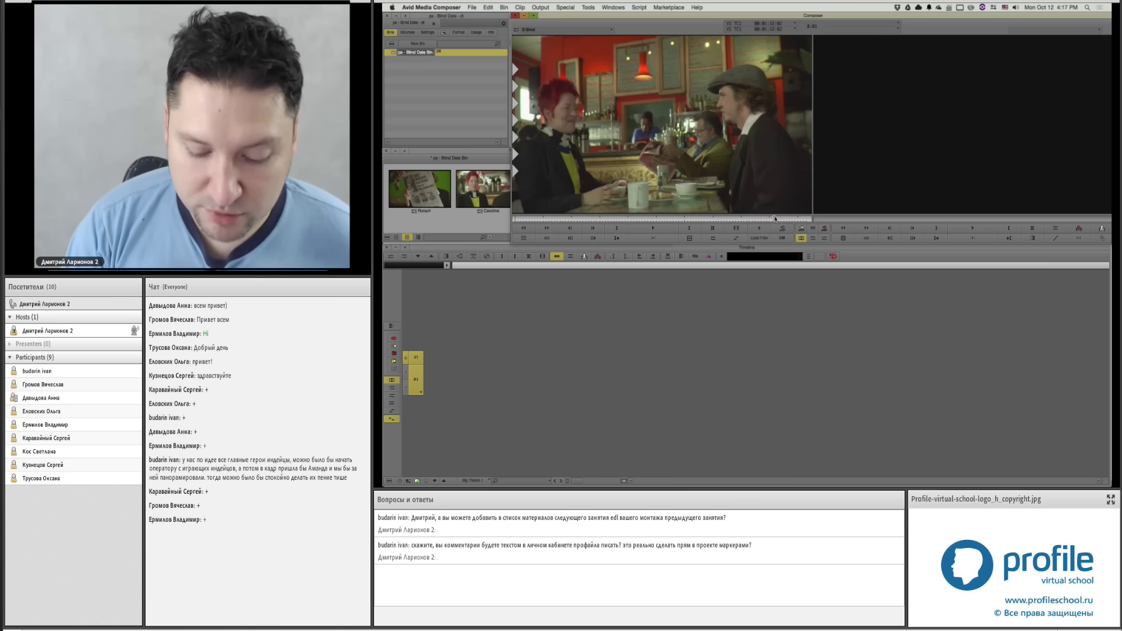
key(o)
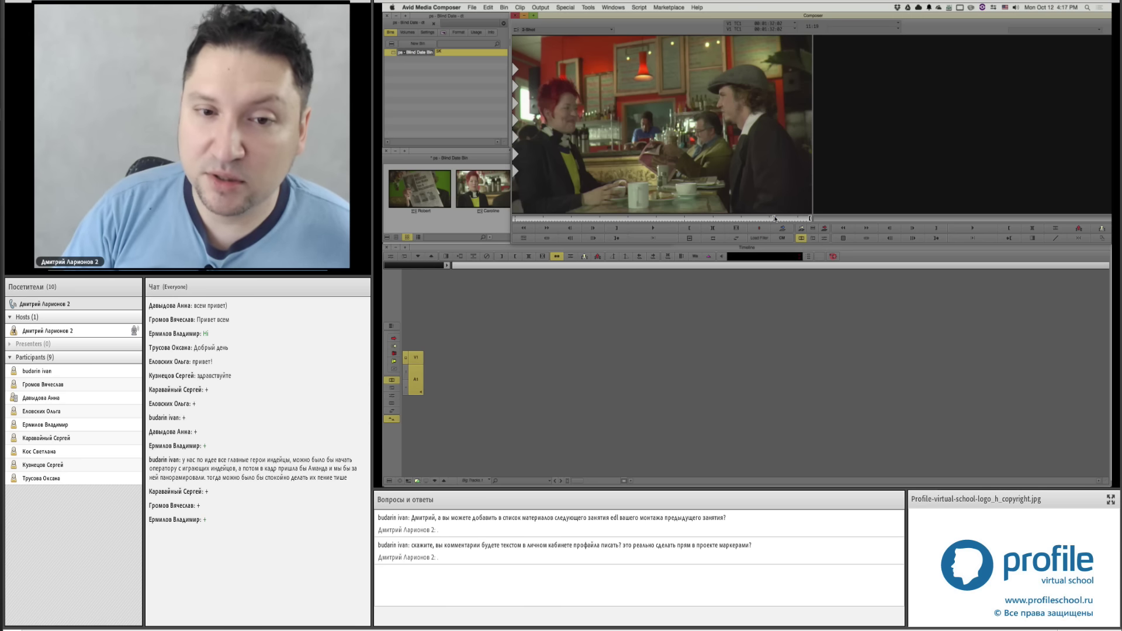
Step: Play back the marked 2-Shot section, then raise the Blind Date bin
key(space)
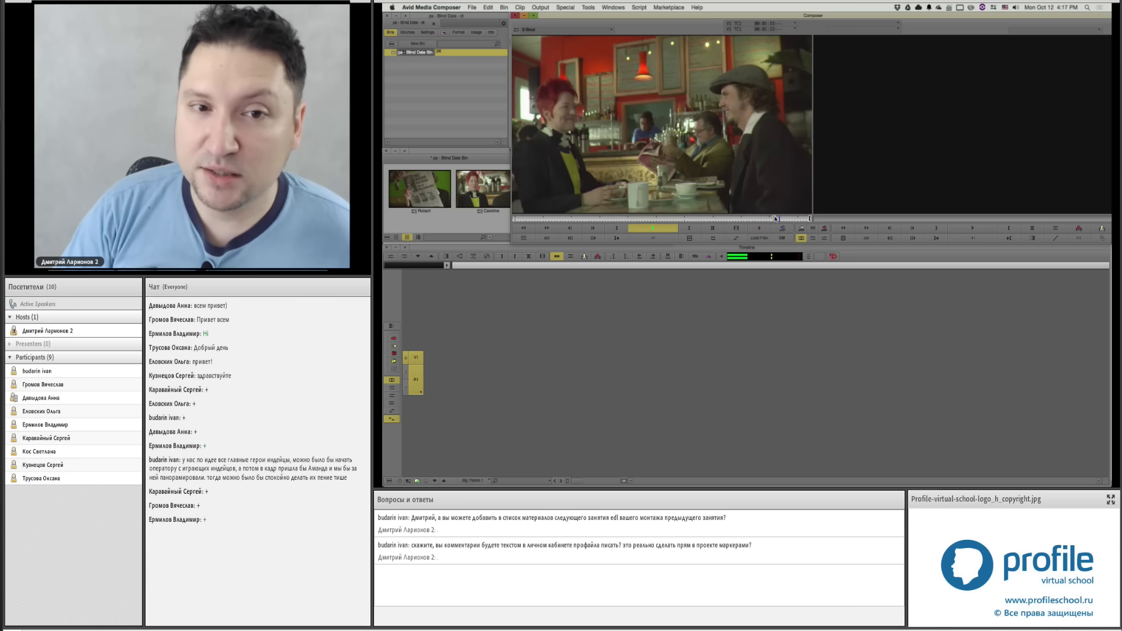
key(space)
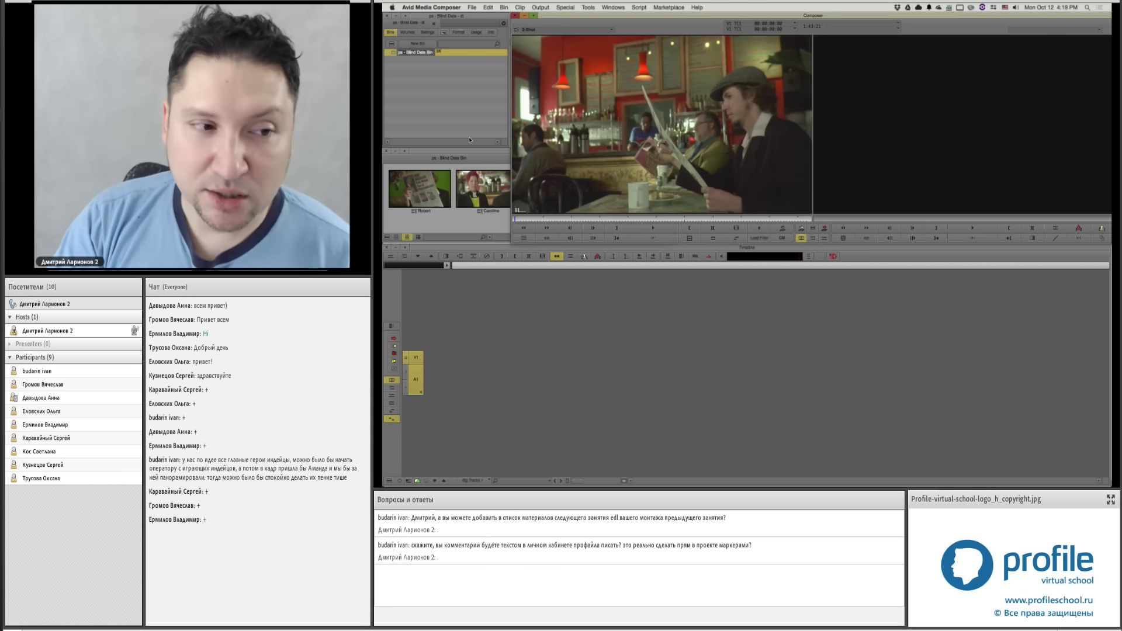
click(442, 180)
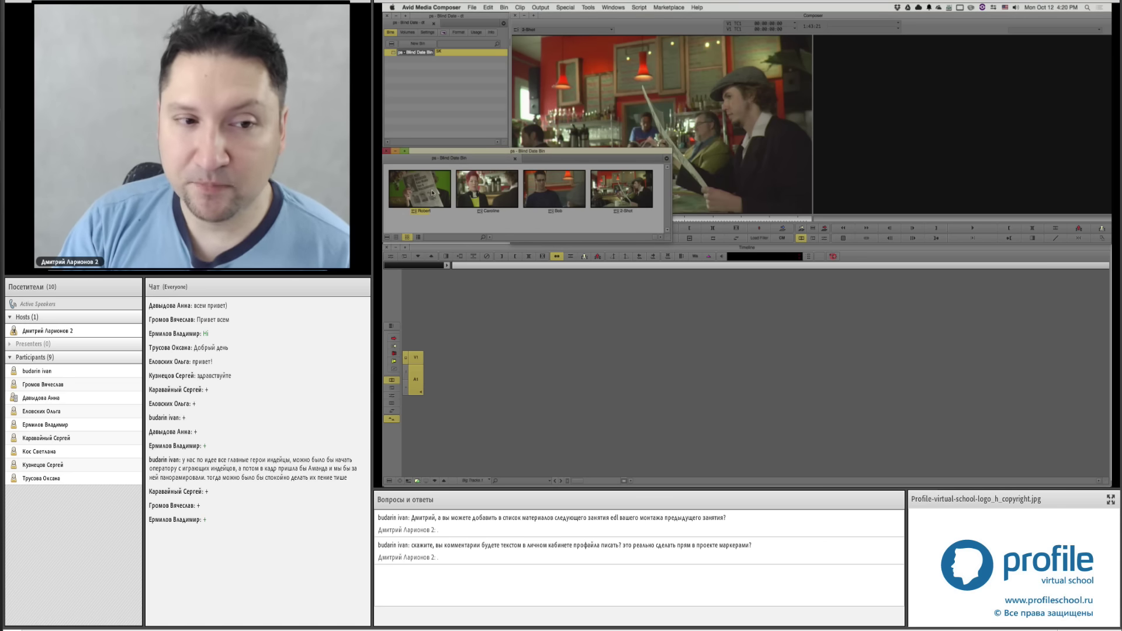
Step: Load the Robert newspaper clip from the bin into the Source monitor
double_click(420, 188)
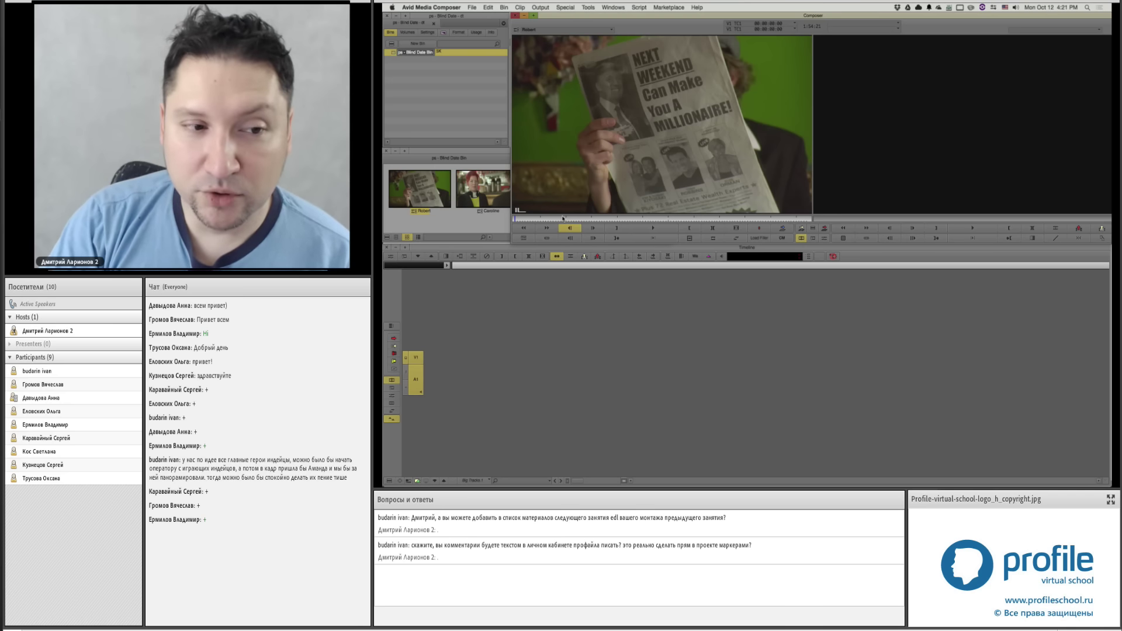
Step: Load the 2-Shot café clip, jump about 8 seconds in and play it
click(507, 213)
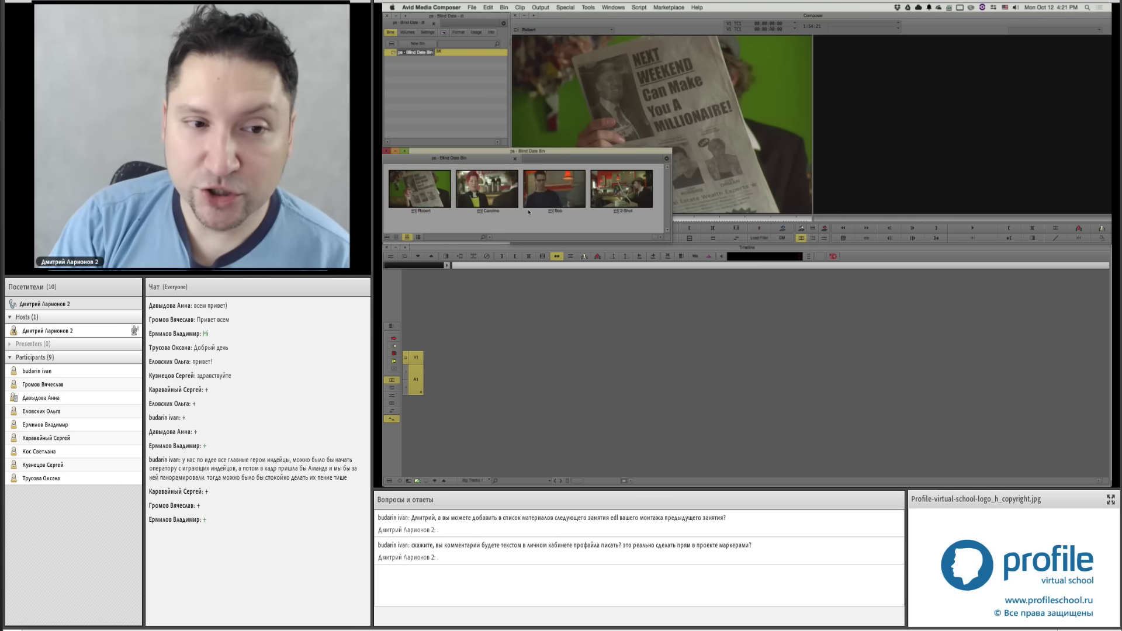
double_click(631, 190)
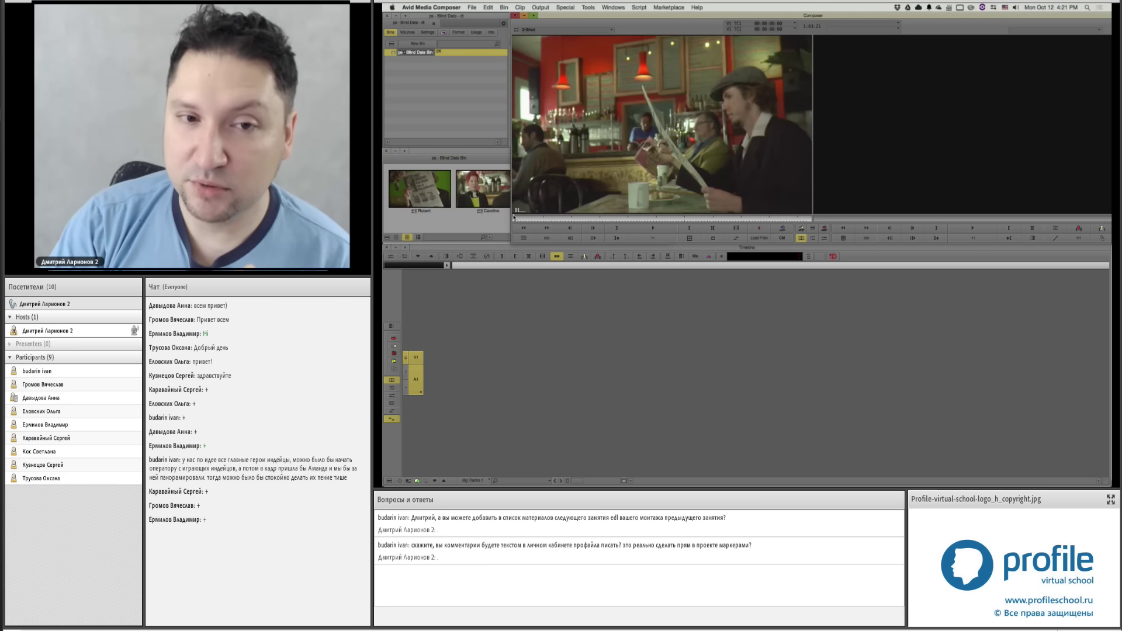
drag(514, 218, 538, 215)
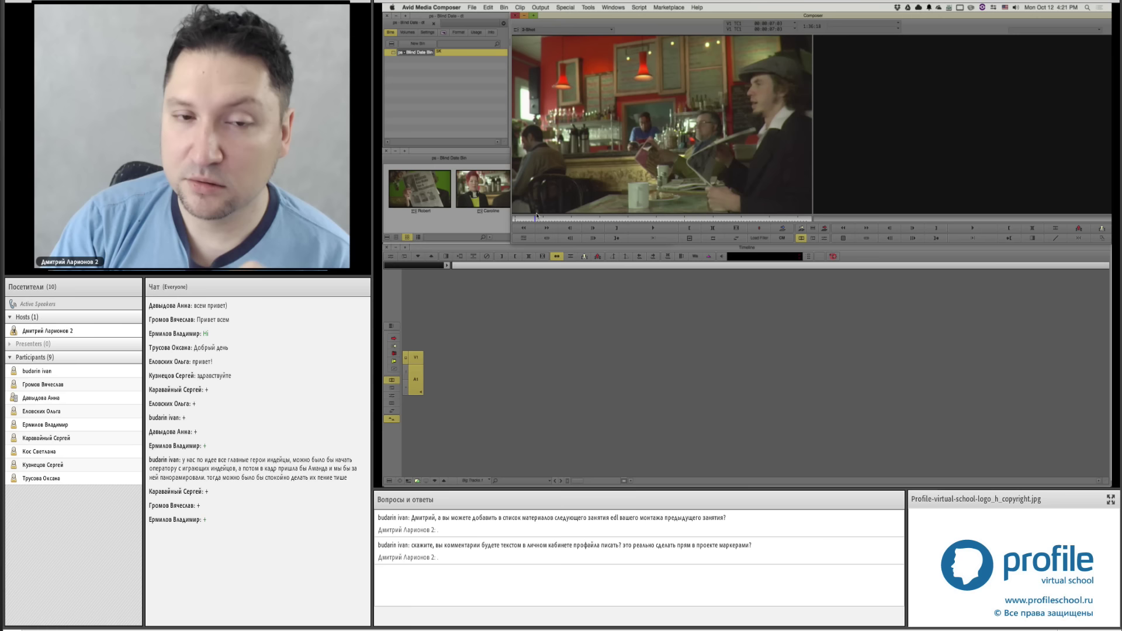
key(space)
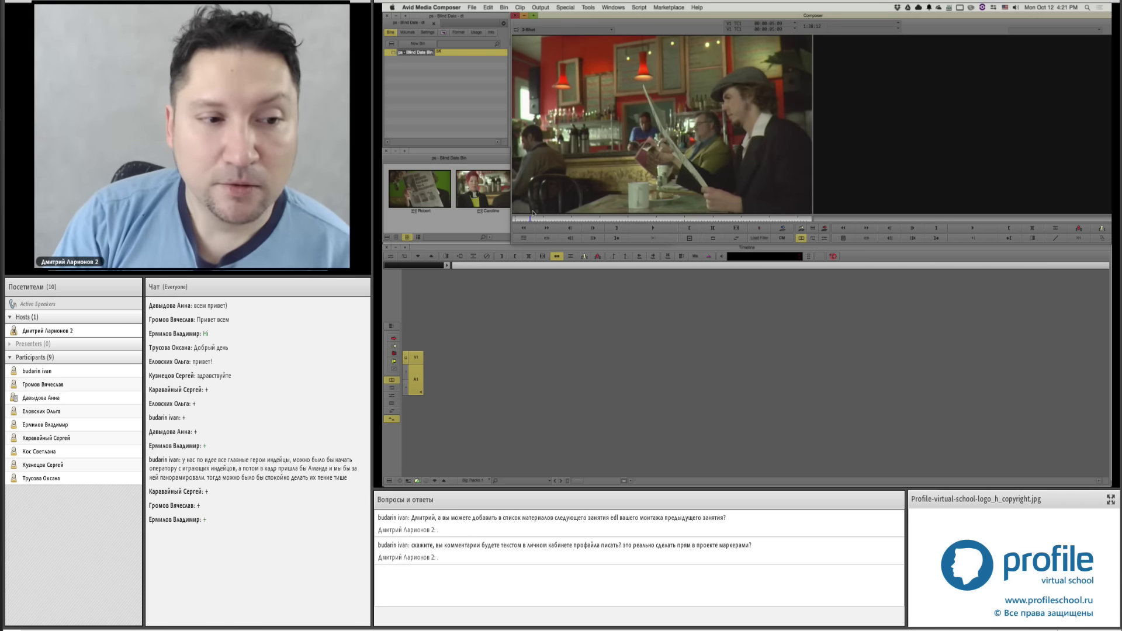
click(476, 220)
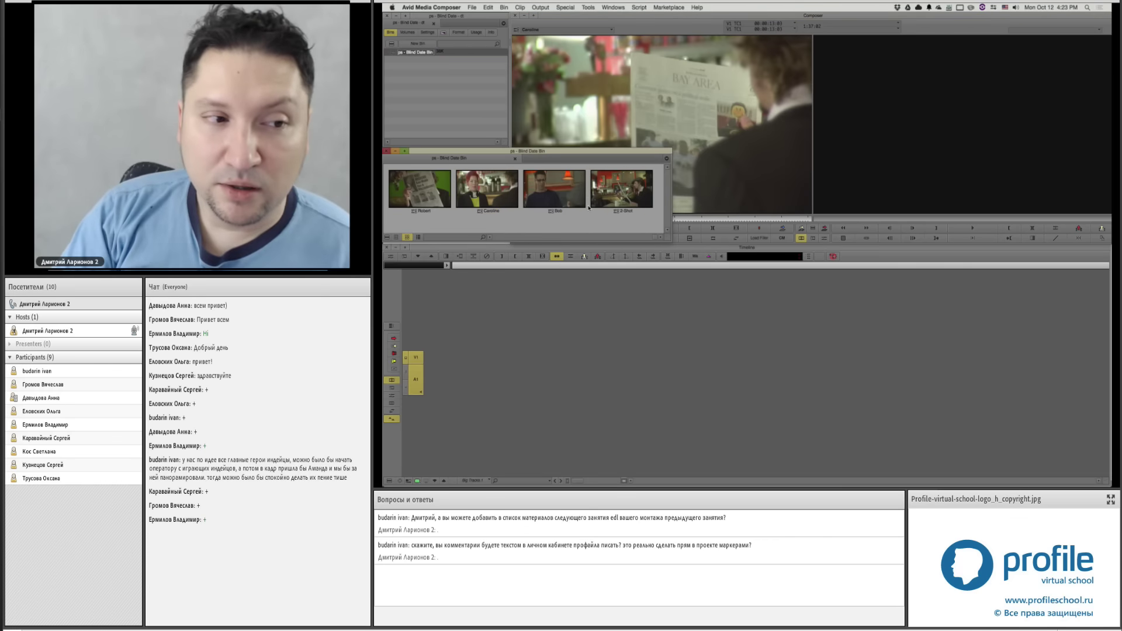
Step: Load the Robert clip, raise the volume, and play it through with one pause
double_click(437, 189)
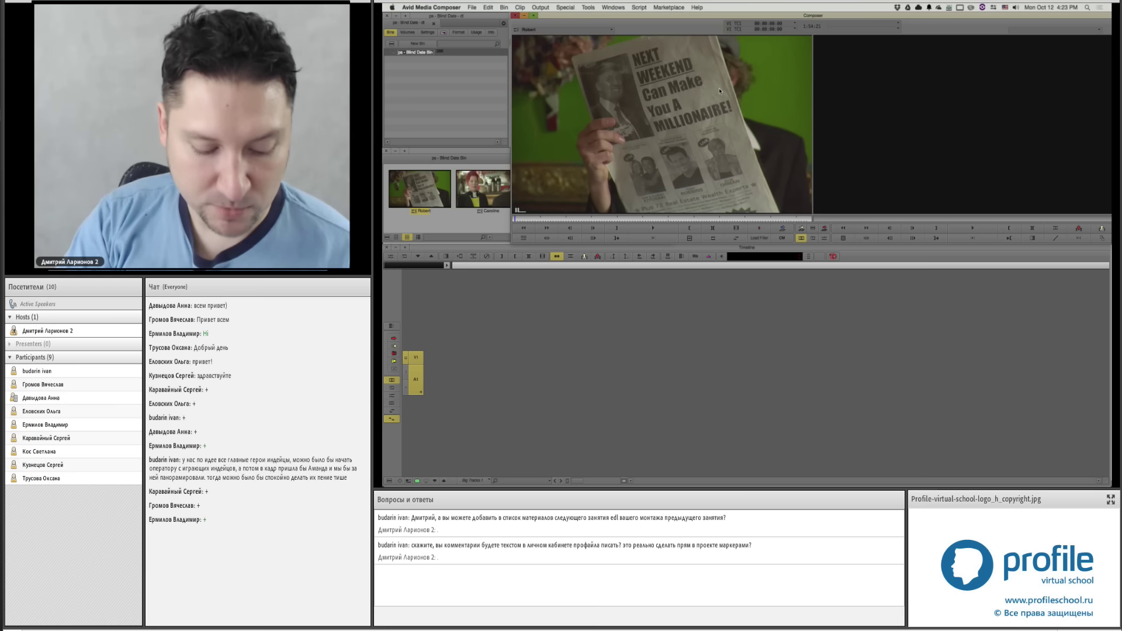
key(XF86AudioRaiseVolume)
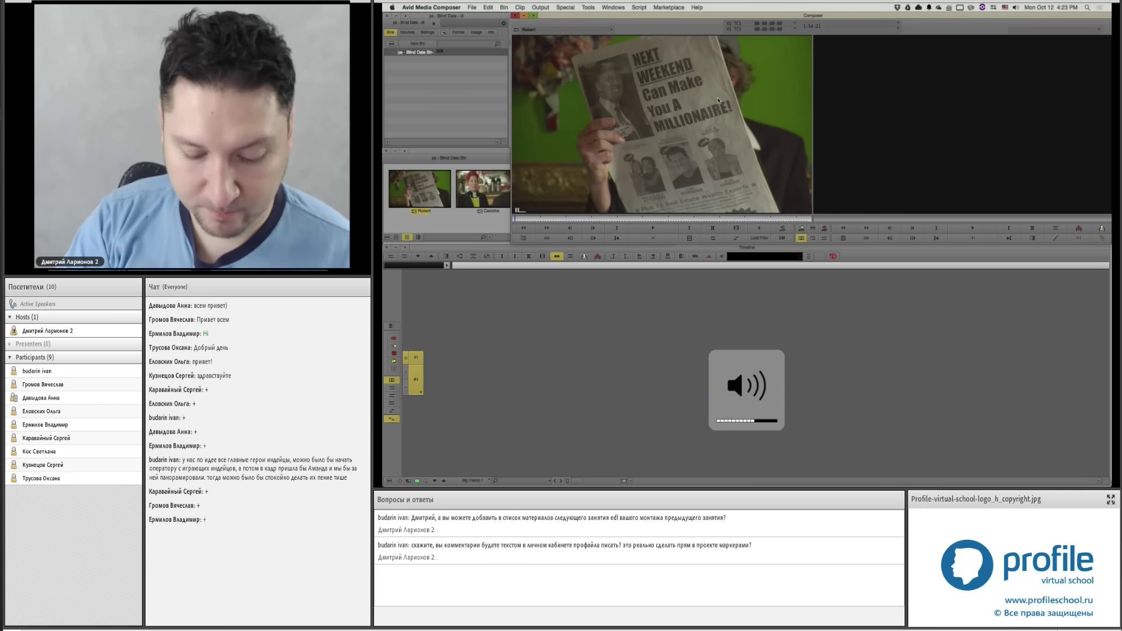
key(space)
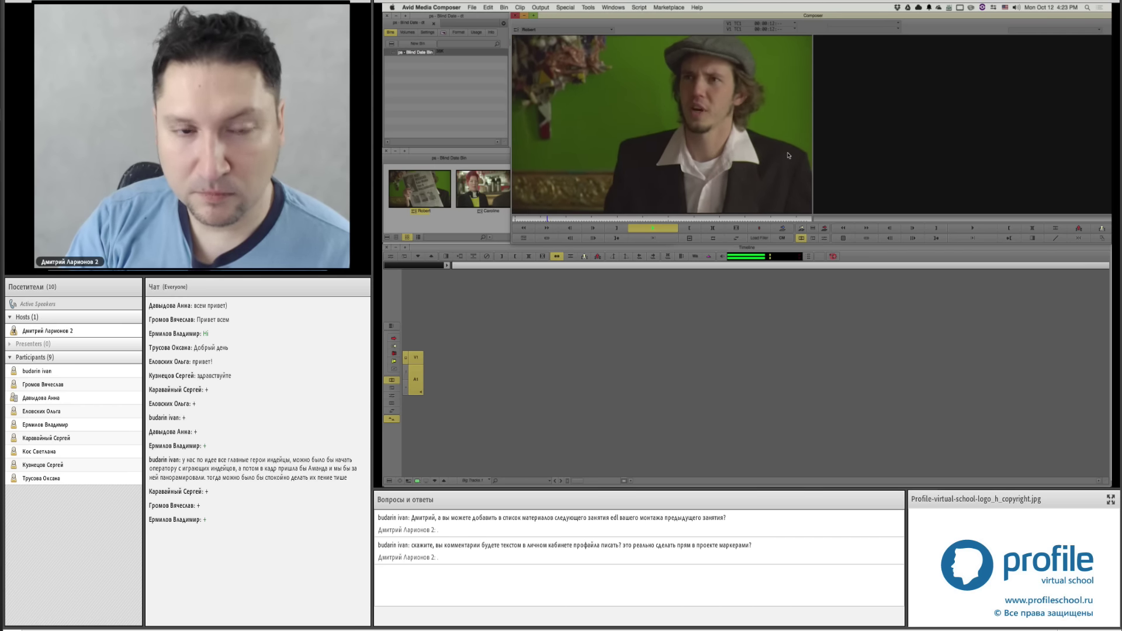
key(space)
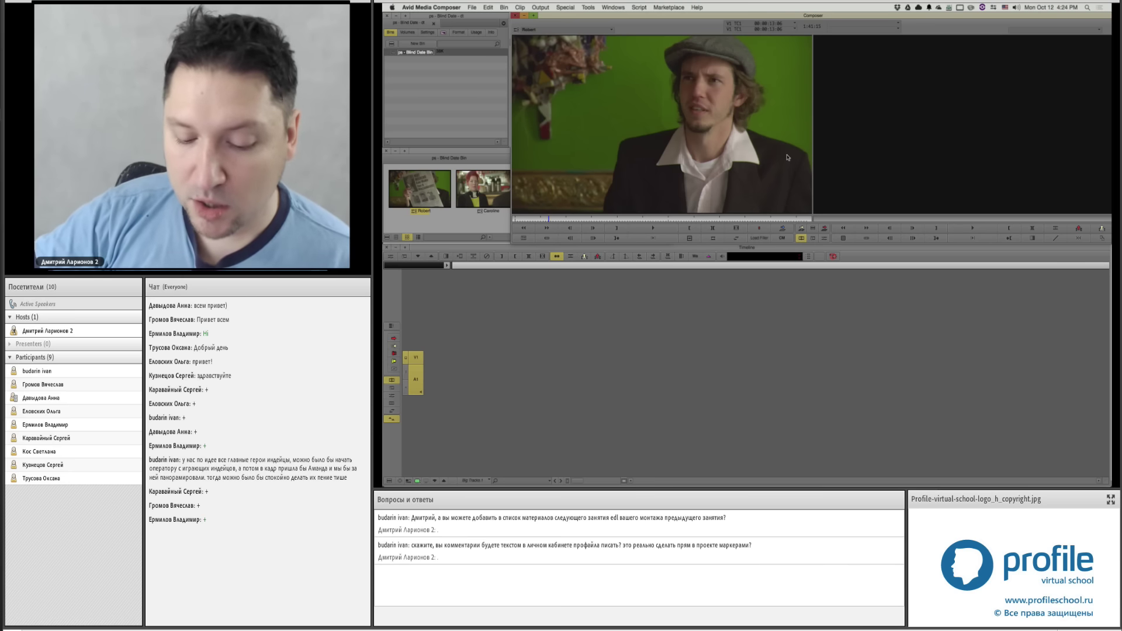
key(space)
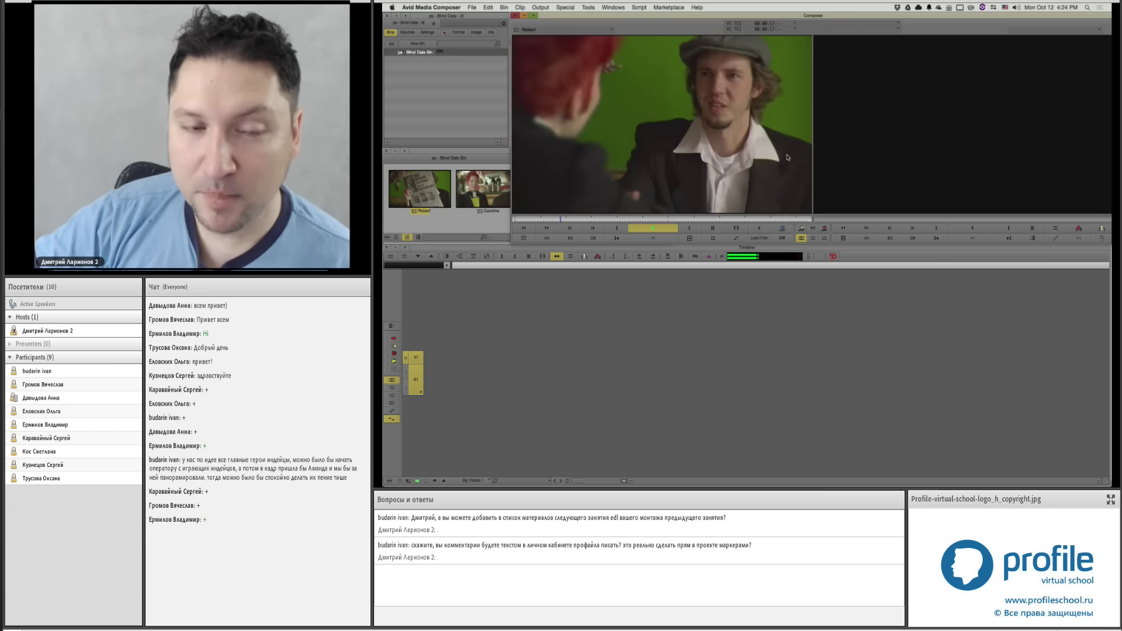
Step: Replay Robert from about 00:00:09:23 and stop at 00:00:13:10 on the man in the cap
key(space)
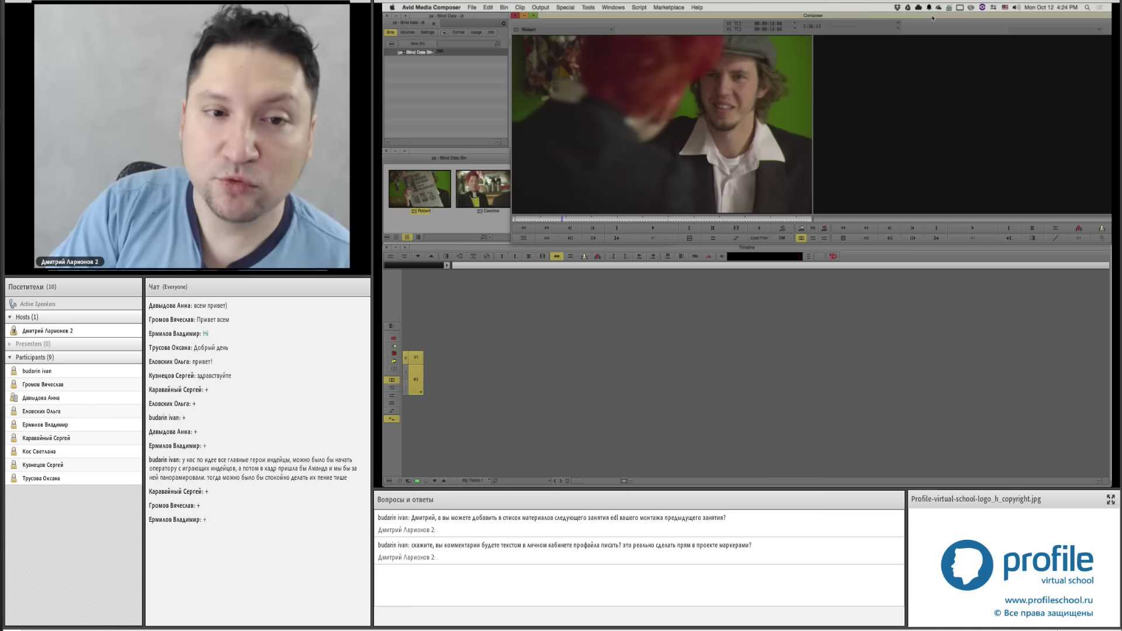
key(space)
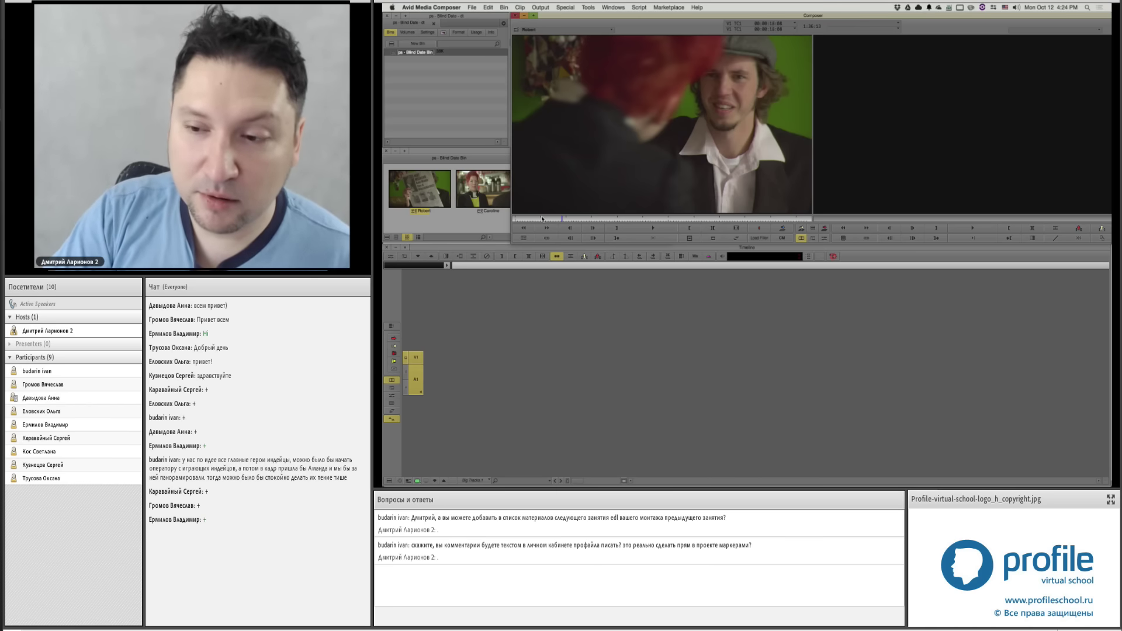
click(539, 217)
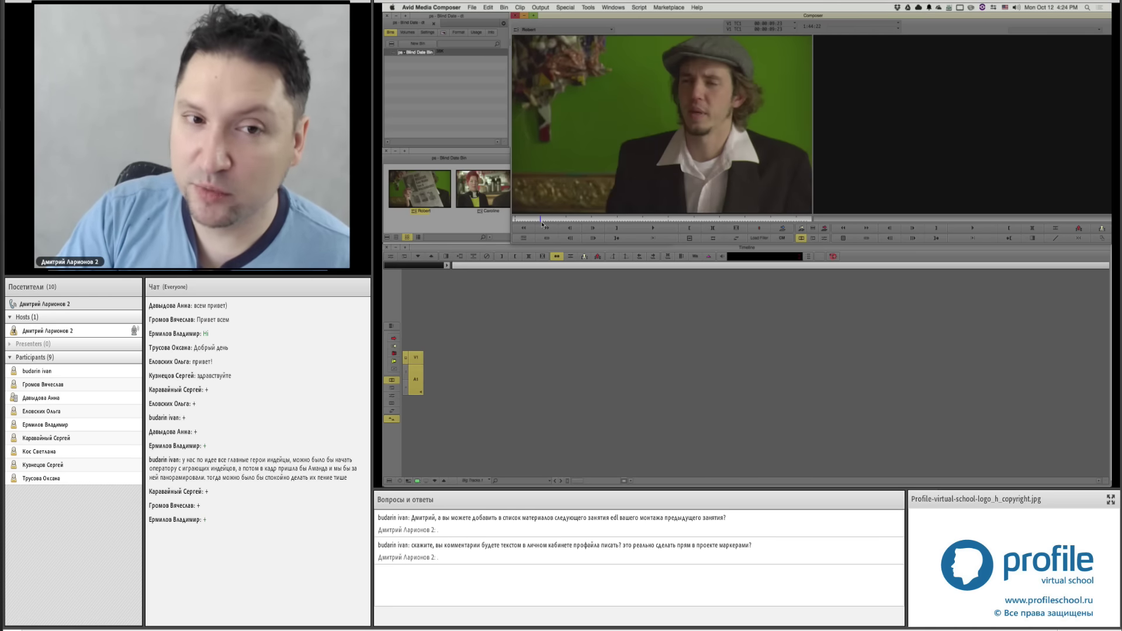
key(space)
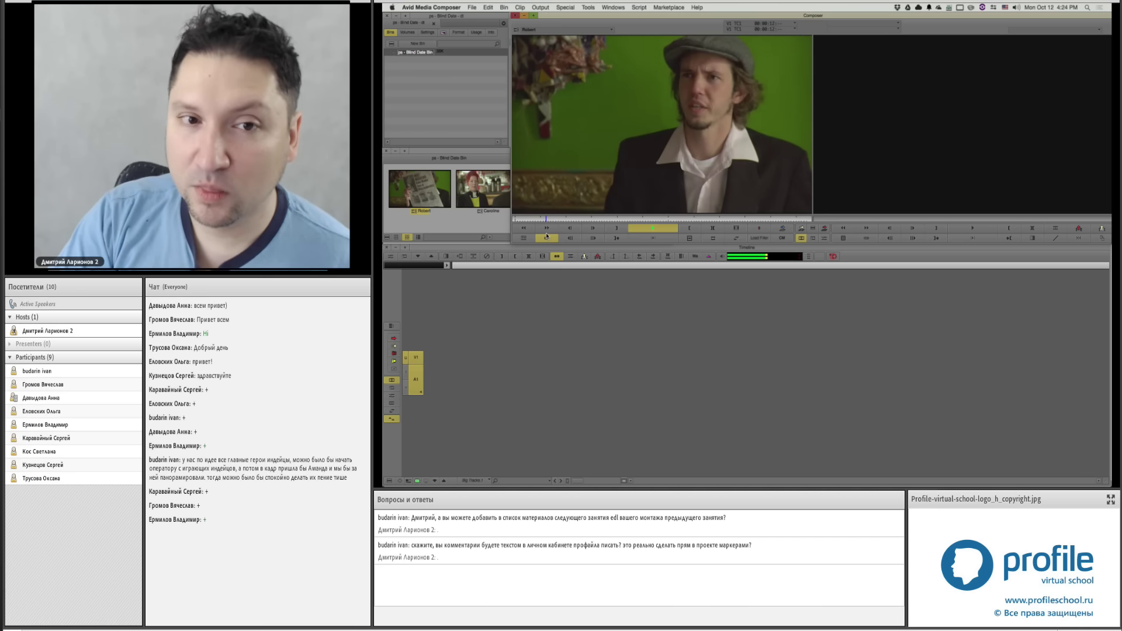
key(space)
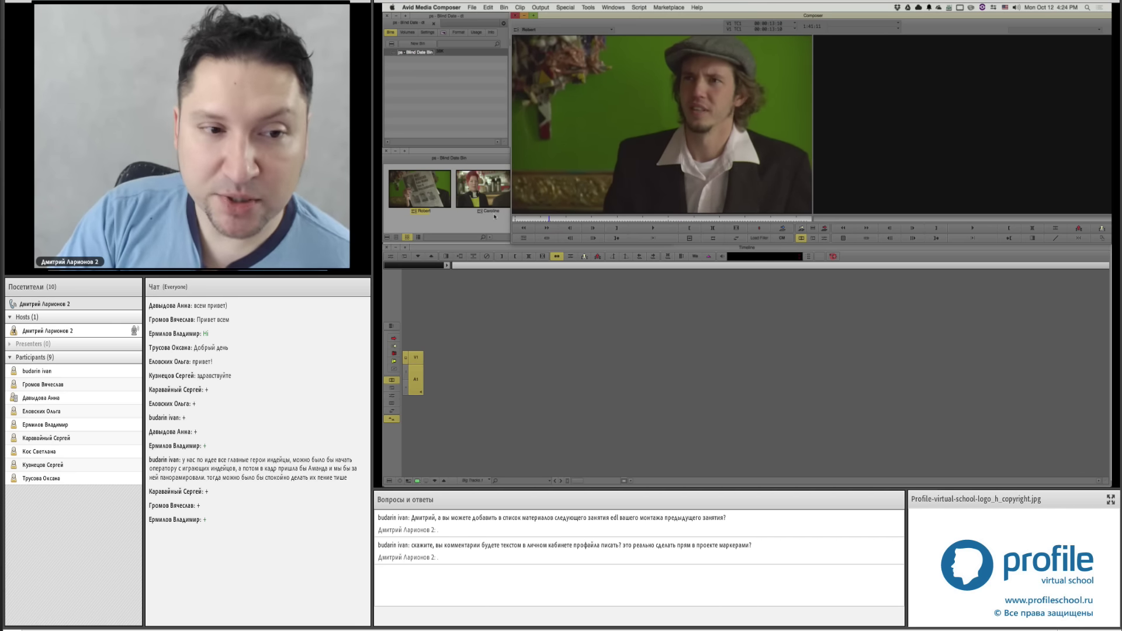
Step: Load the 2-Shot café clip and preview it
double_click(558, 216)
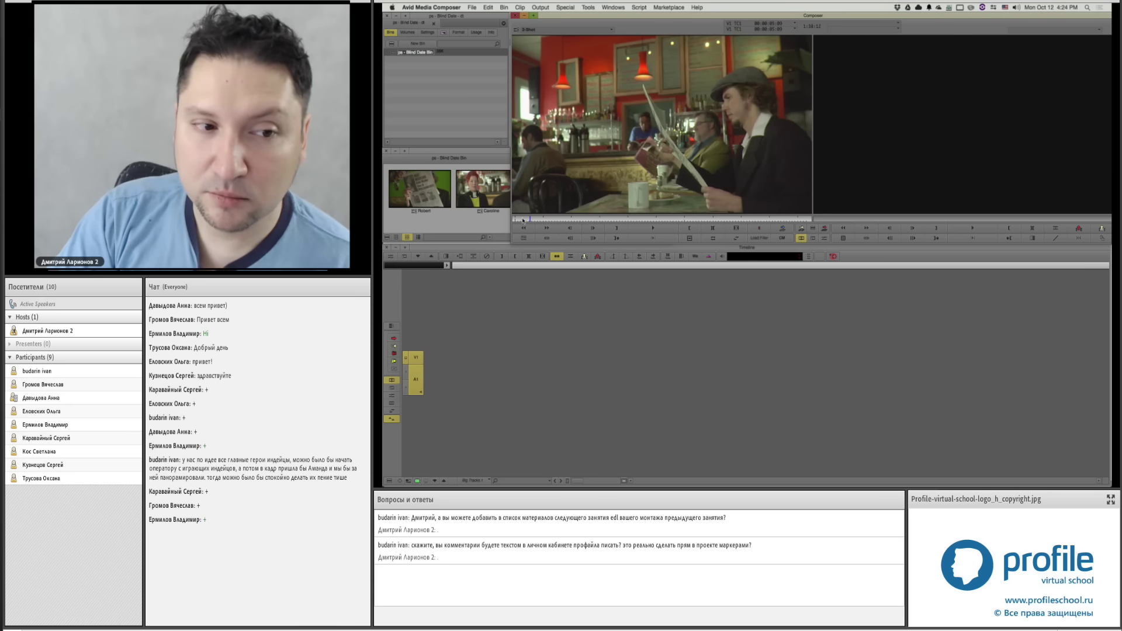
key(space)
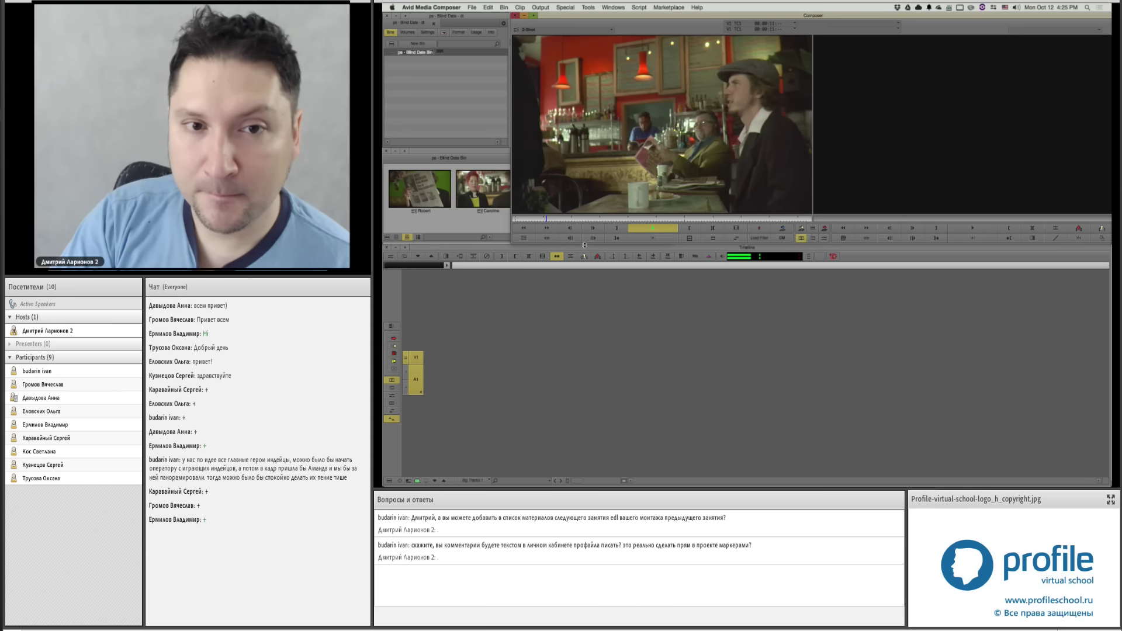
key(space)
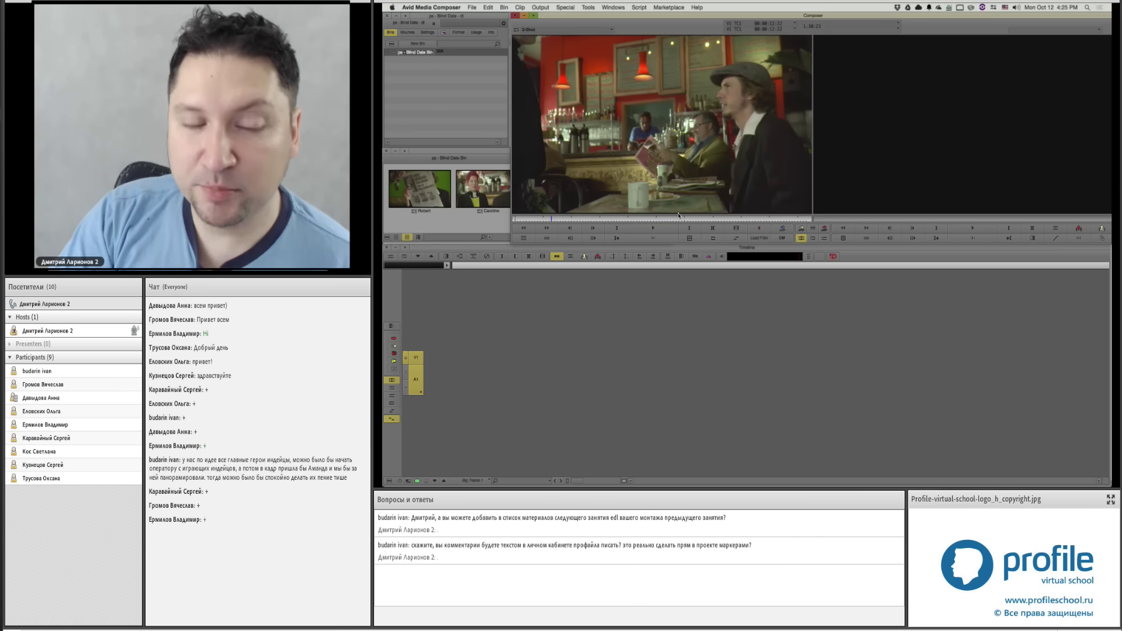
Step: Mark a 10-second stretch of Robert's man-in-cap section and edit it into a new sequence
drag(419, 188, 660, 175)
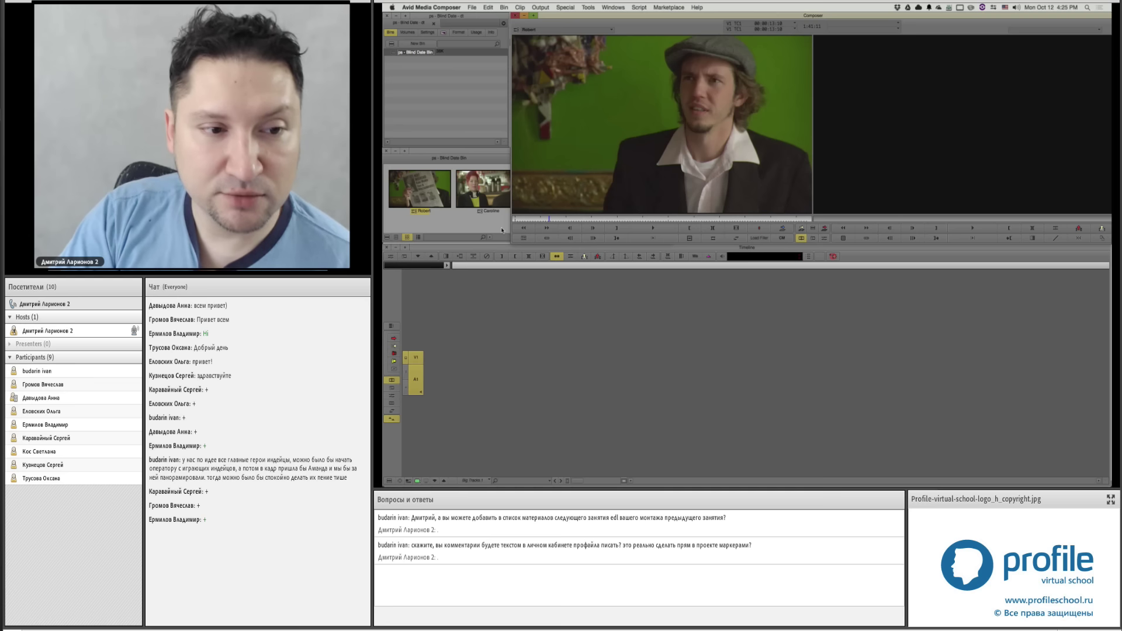
click(518, 219)
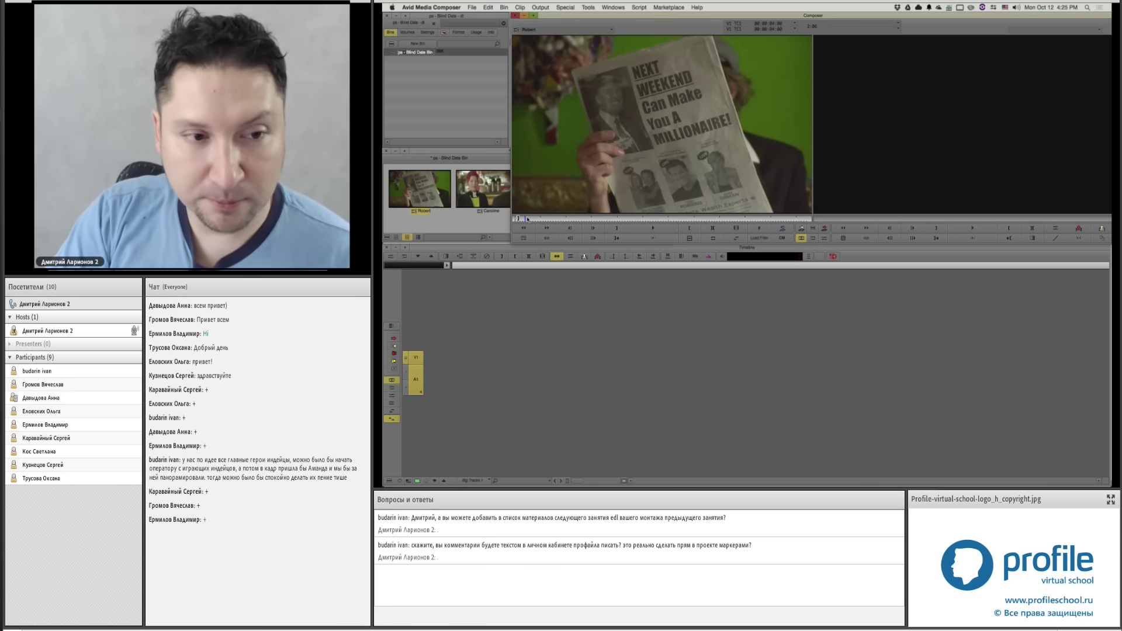
drag(527, 219, 542, 218)
key(space)
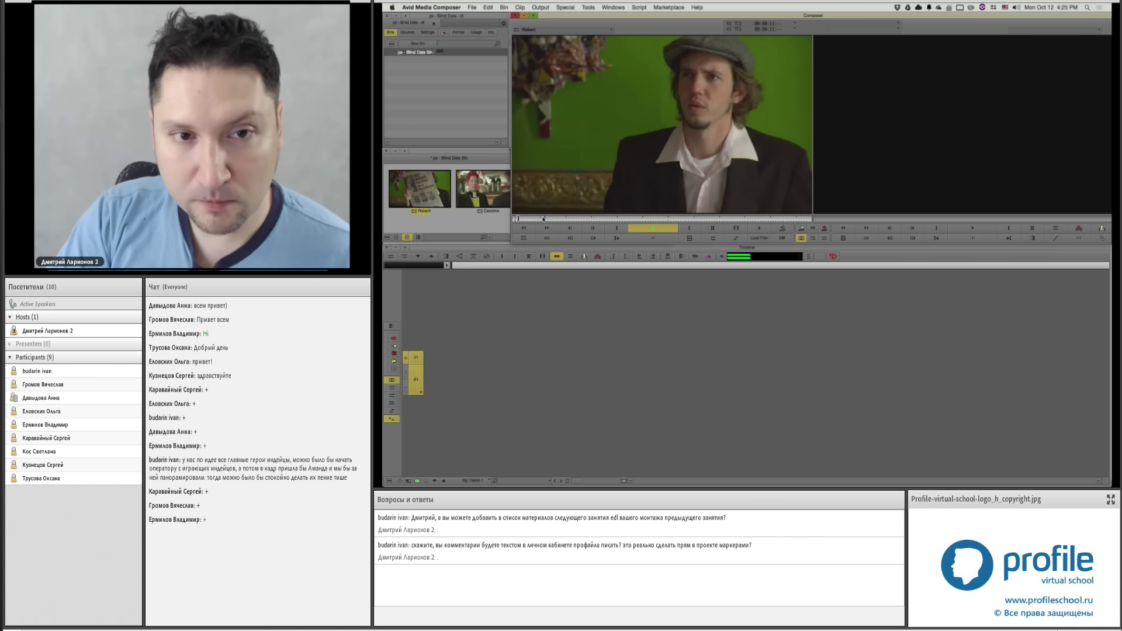
key(space)
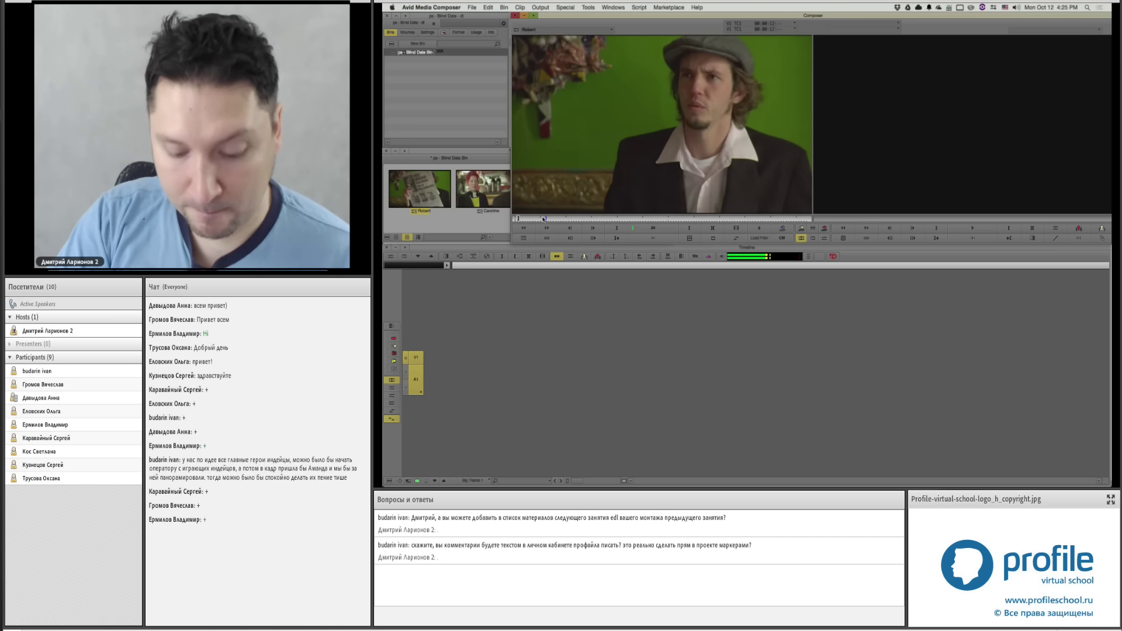
click(622, 232)
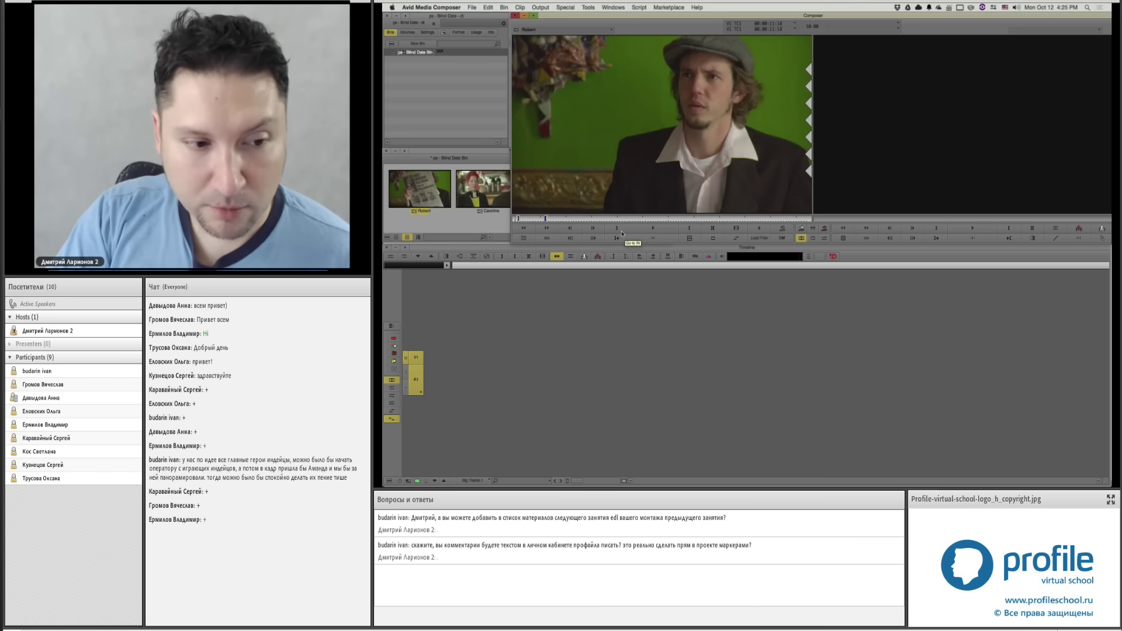
key(v)
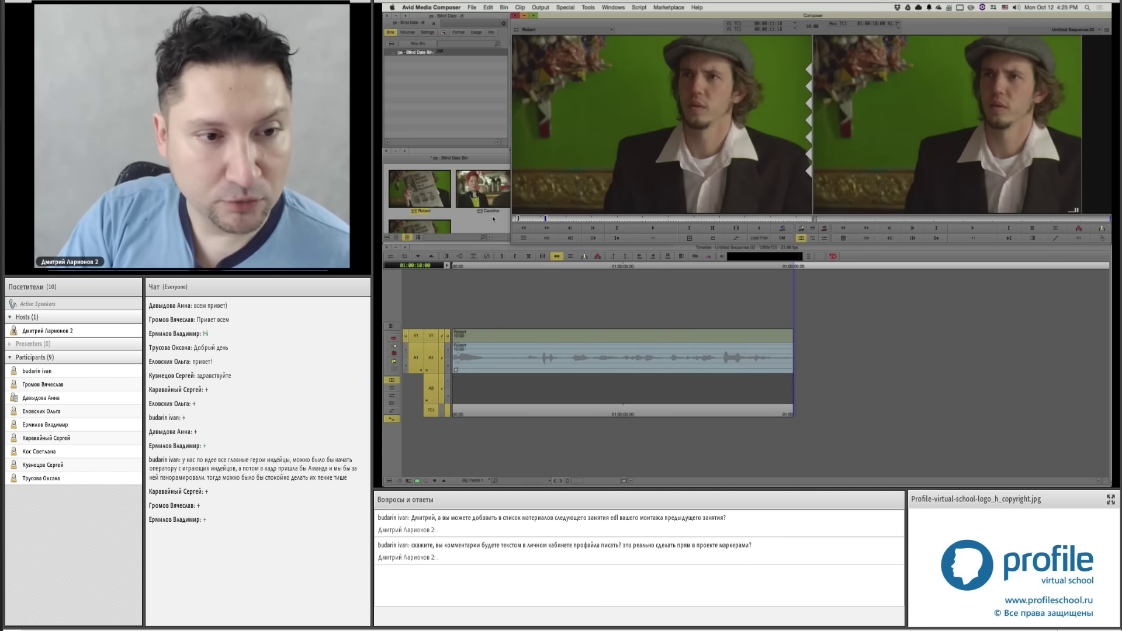
click(494, 219)
Step: Add the 2-Shot from about 9 seconds after the Robert shot and play across the cut
double_click(621, 189)
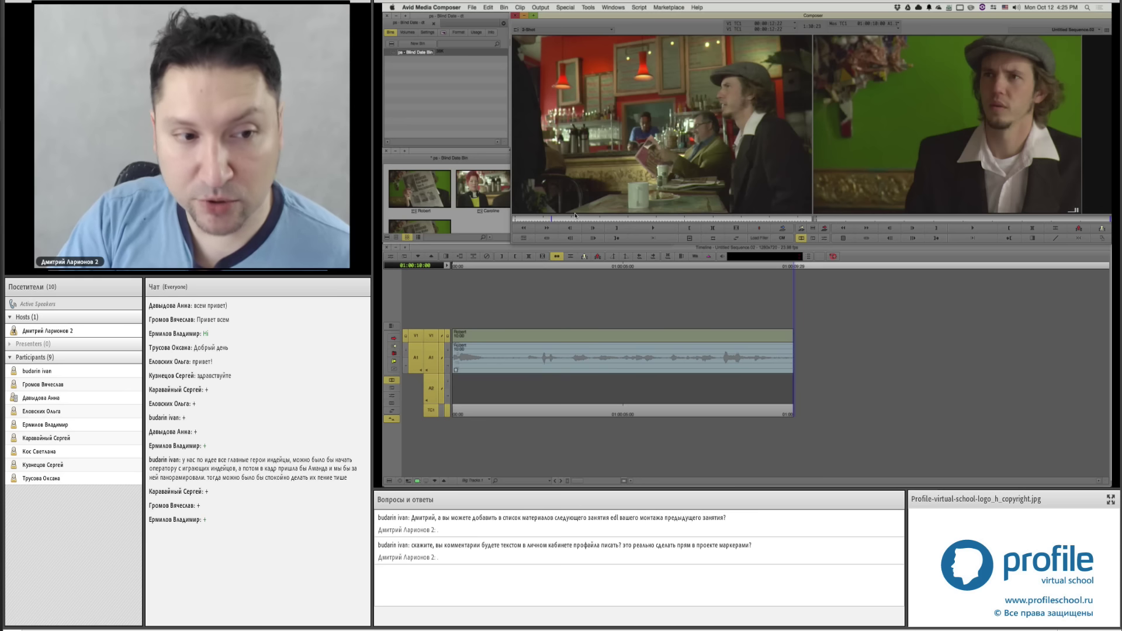
drag(551, 219, 541, 220)
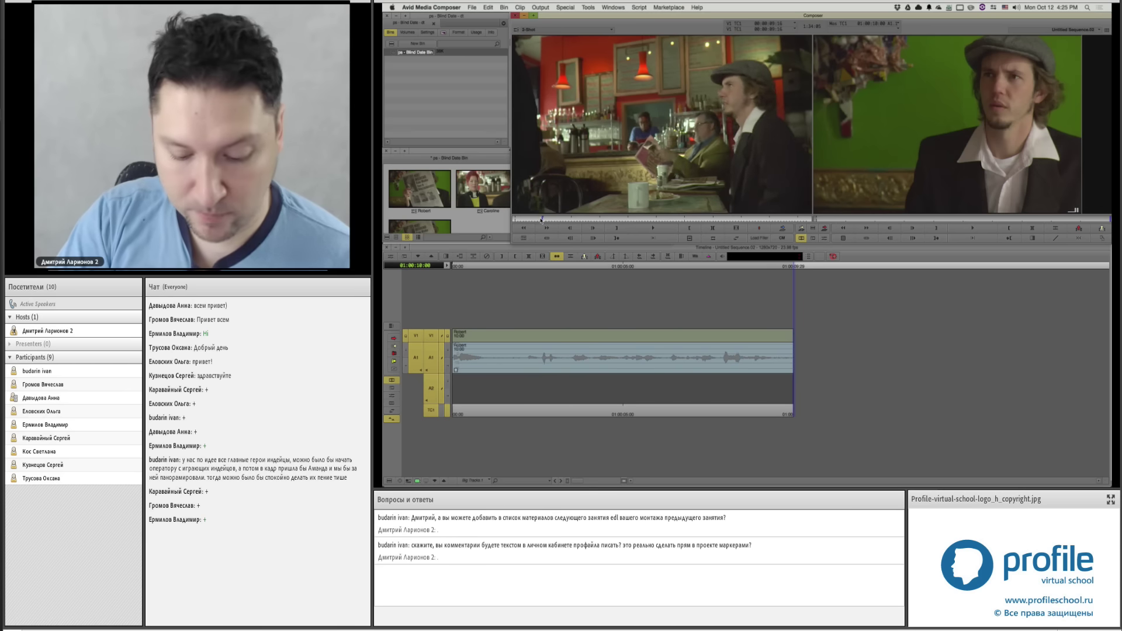
key(space)
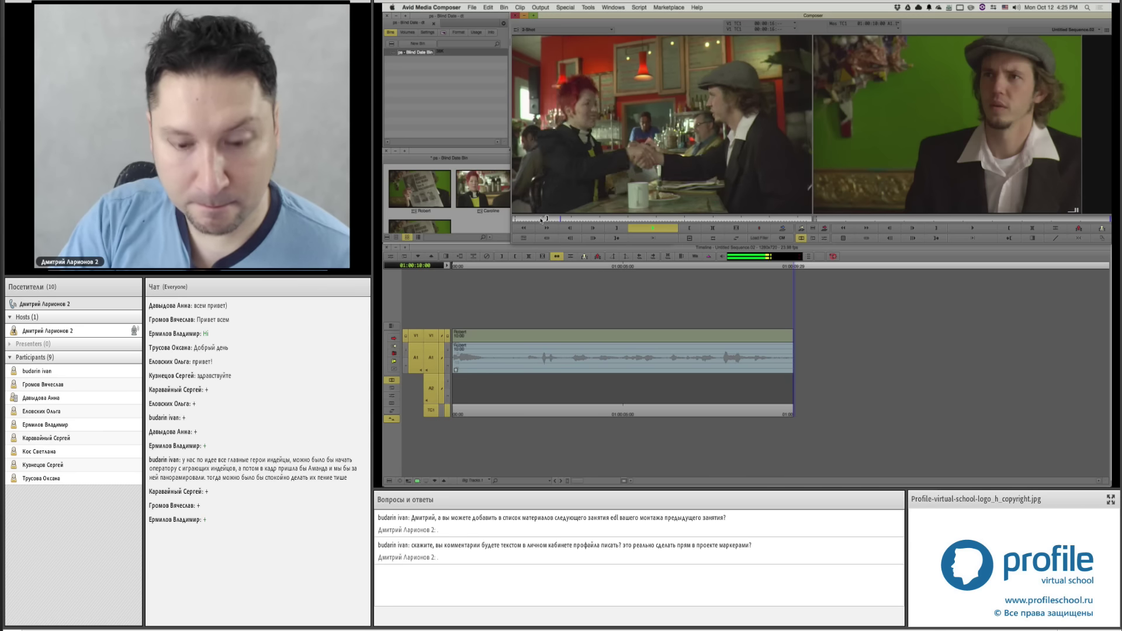
key(v)
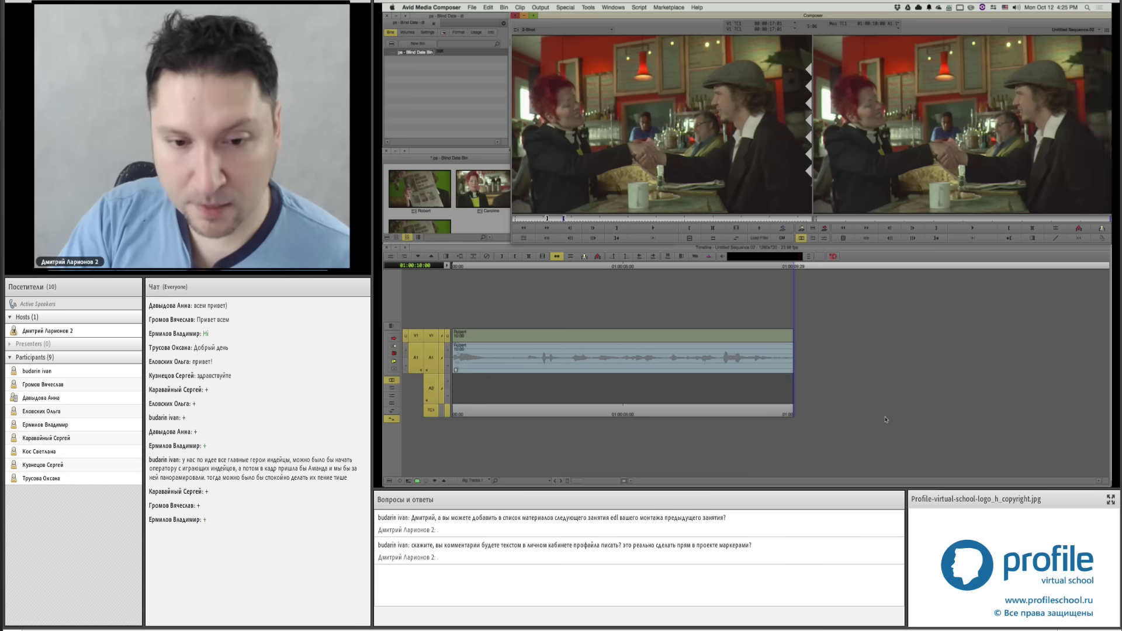
click(726, 409)
click(699, 409)
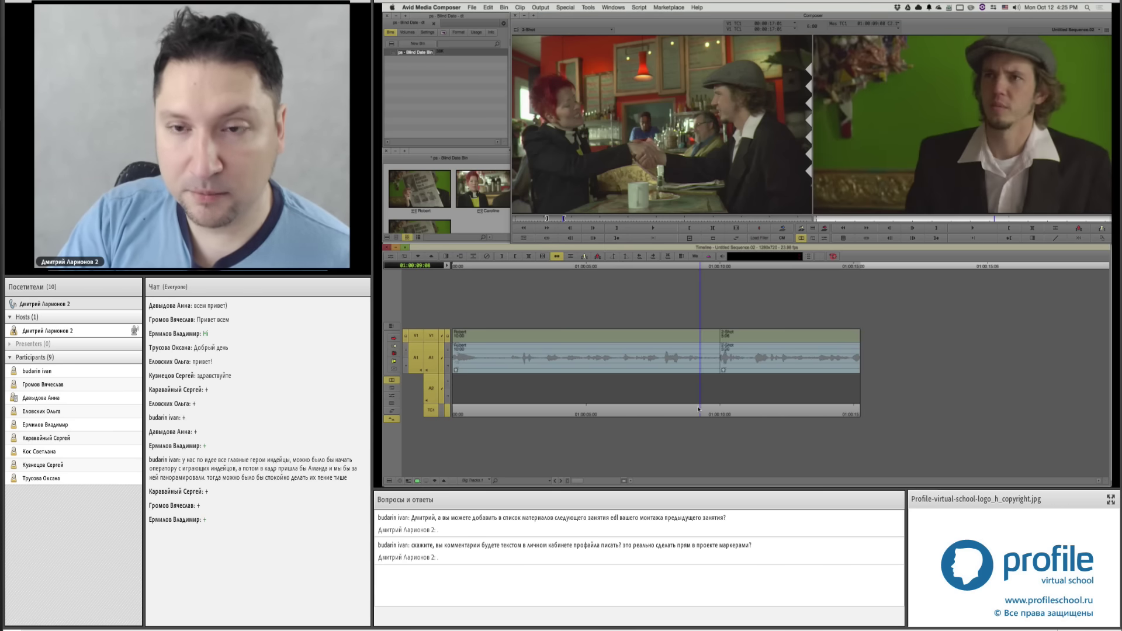
key(space)
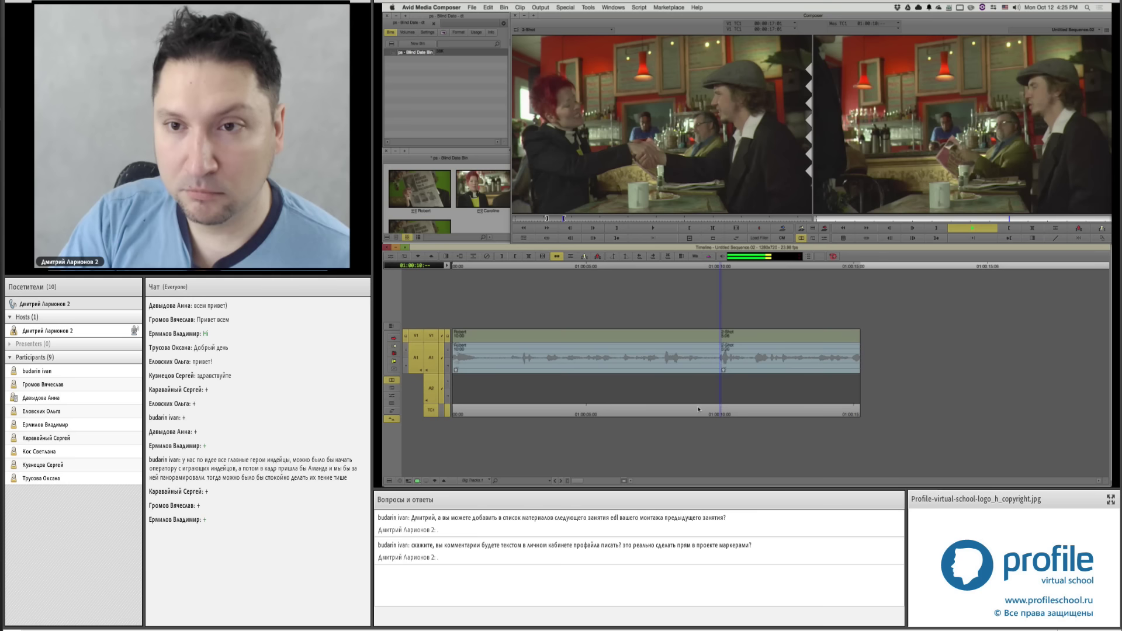
click(720, 377)
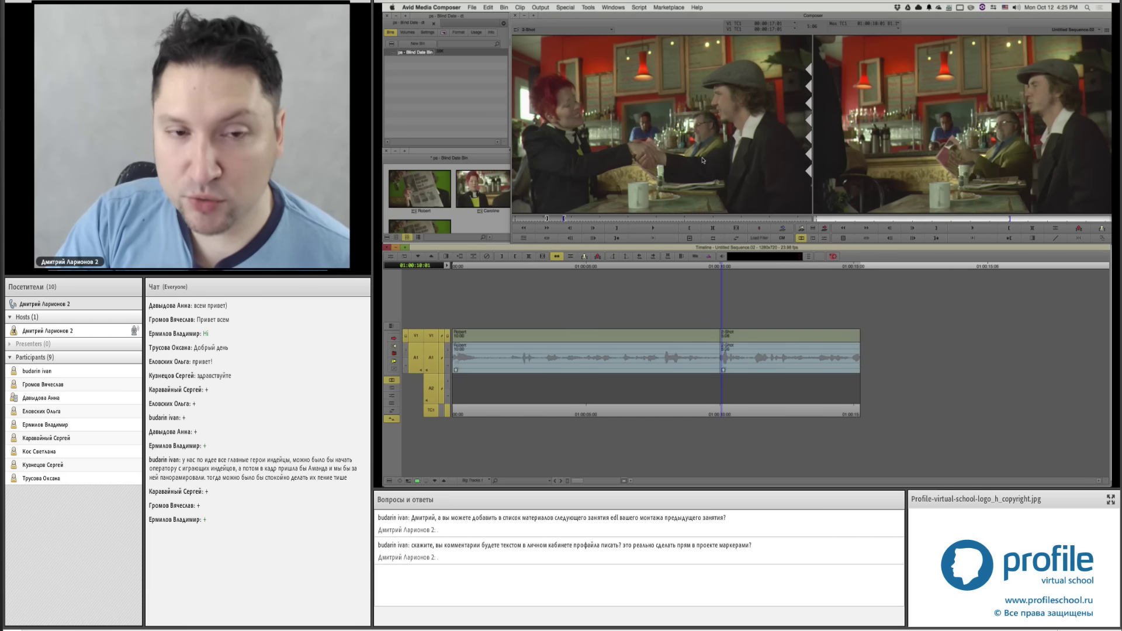
click(718, 350)
drag(717, 349, 720, 350)
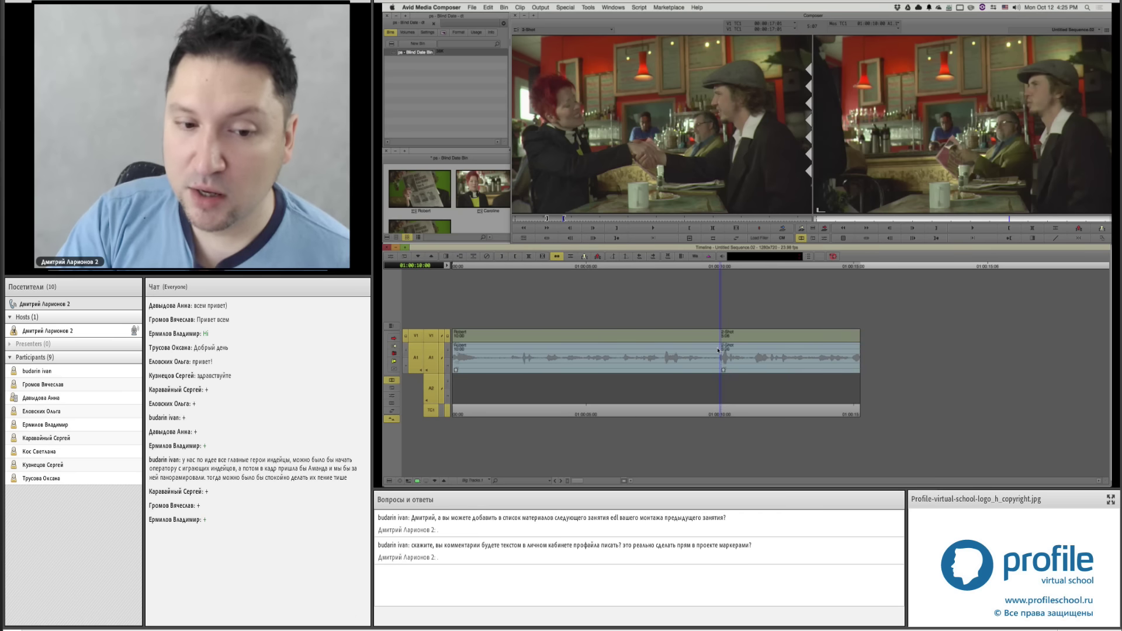
click(718, 349)
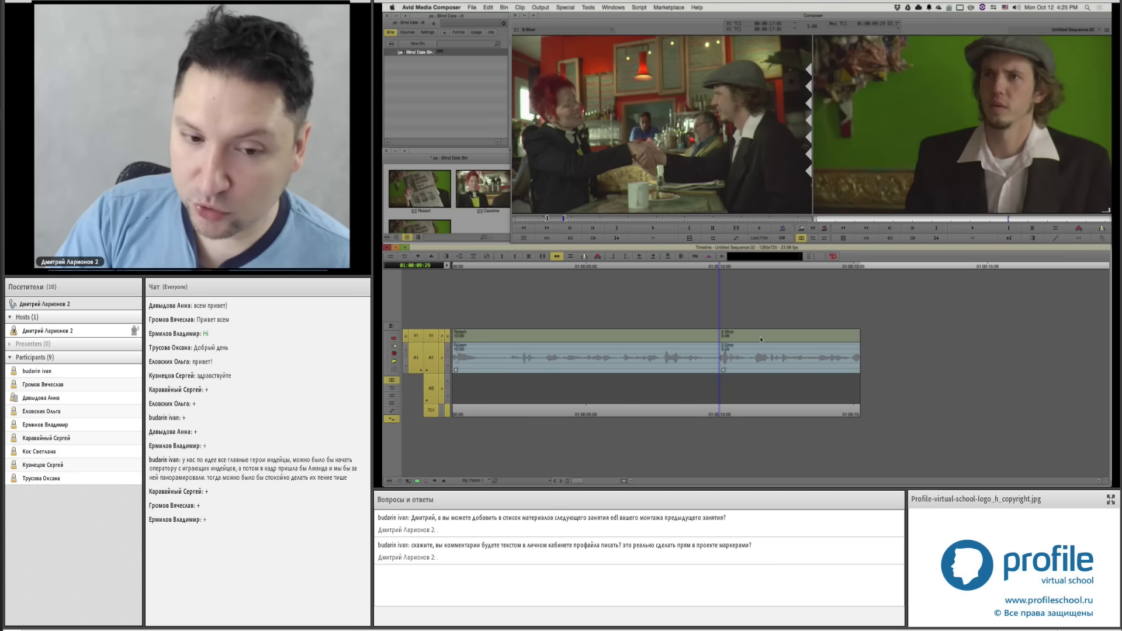
click(720, 351)
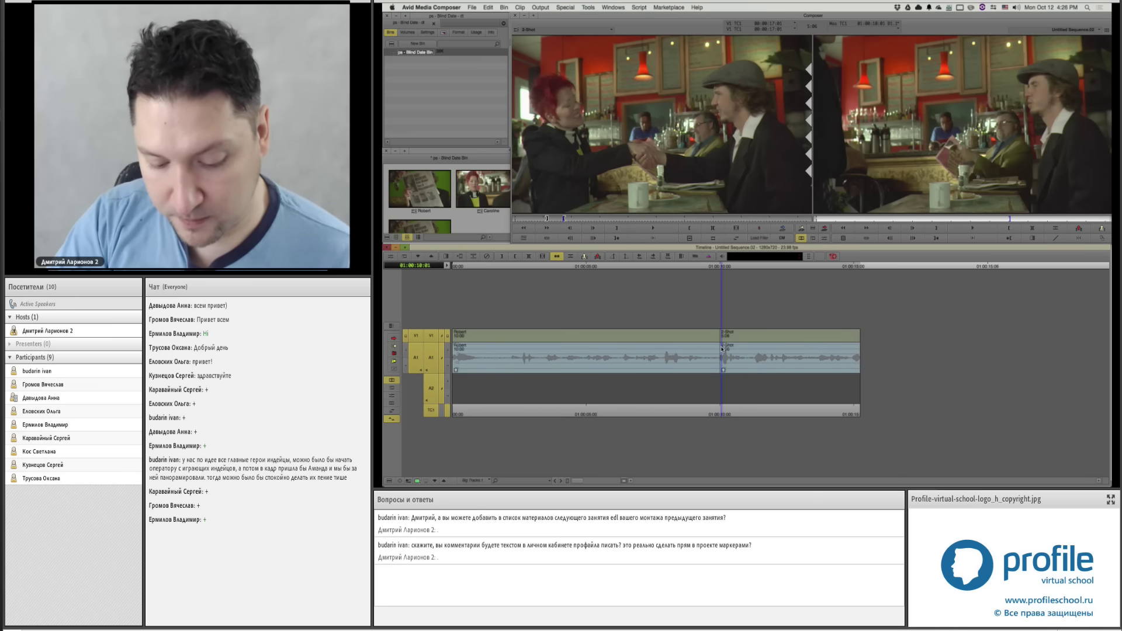
Step: Trim the 2-Shot side of the Robert/2-Shot cut by -7 frames
click(722, 348)
key(u)
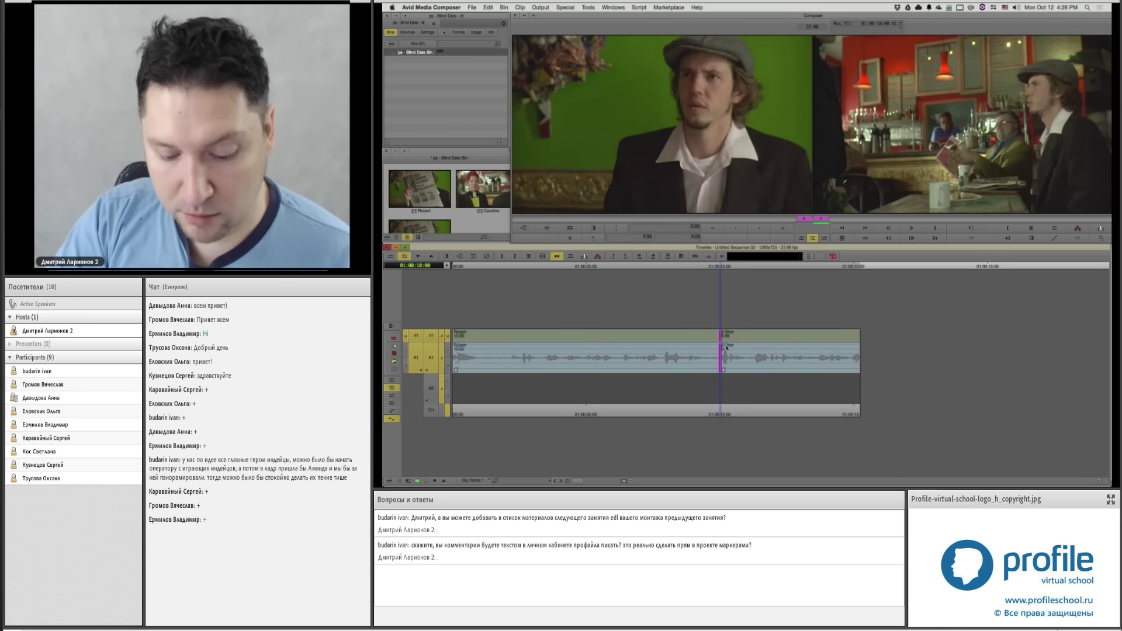
click(726, 348)
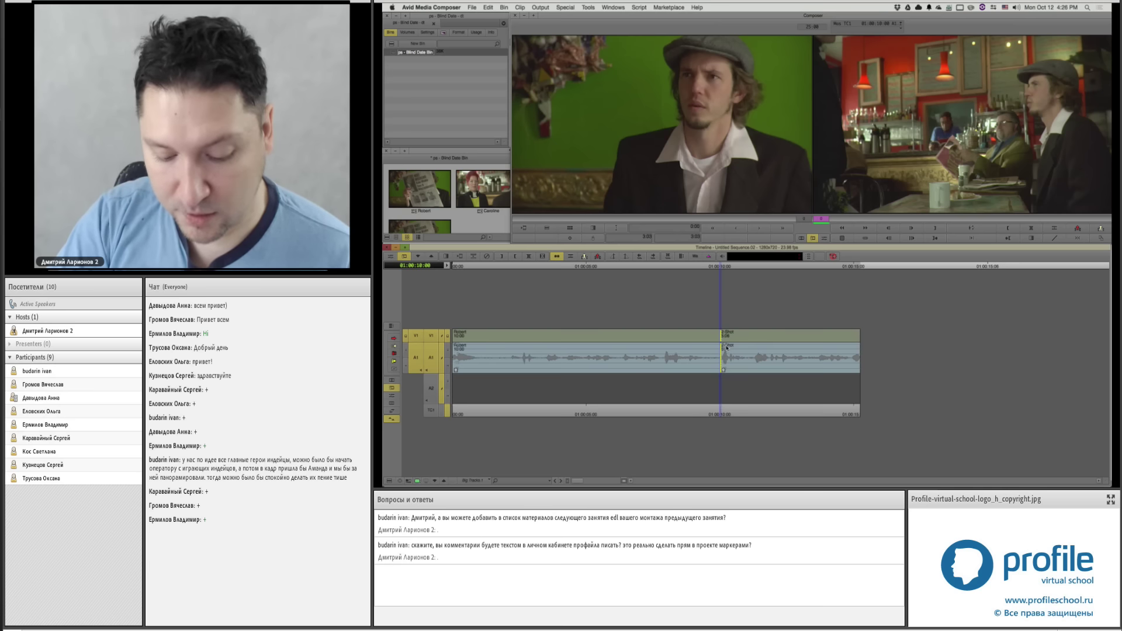
text(-7)
key(Return)
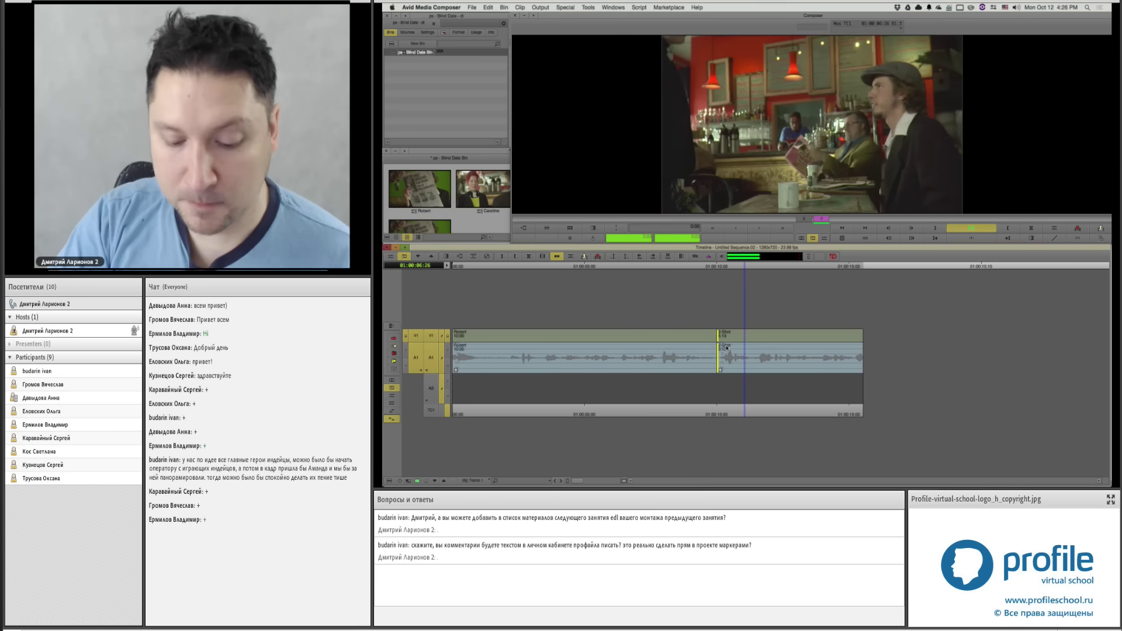
Step: Loop-play the cut and nudge the 2-Shot head with the trim keys
key(u)
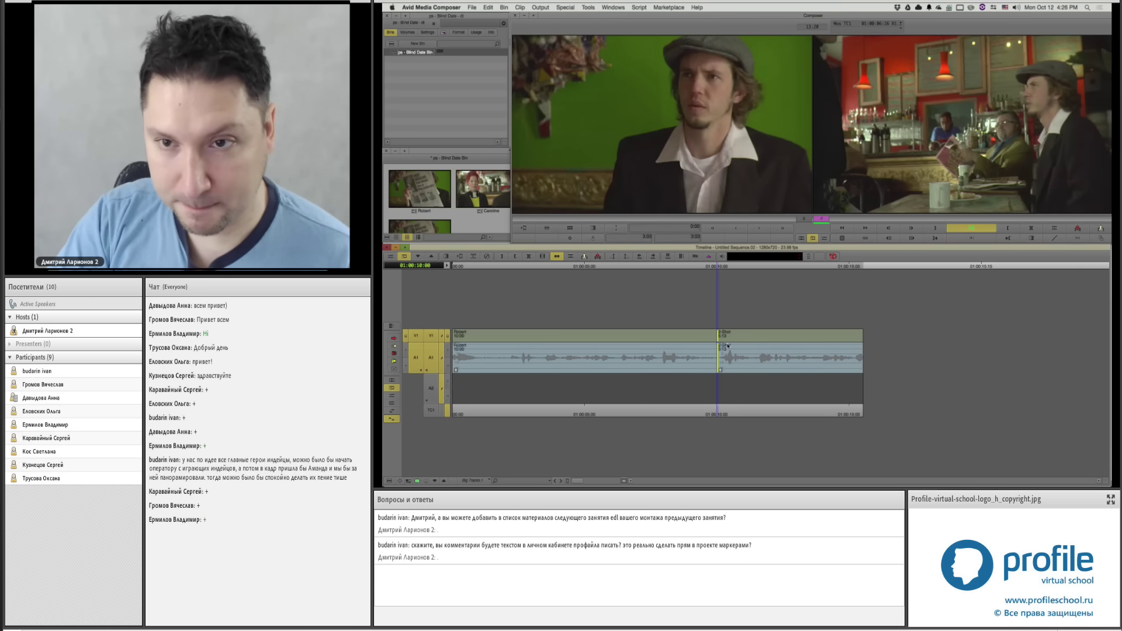
key(.)
key(space)
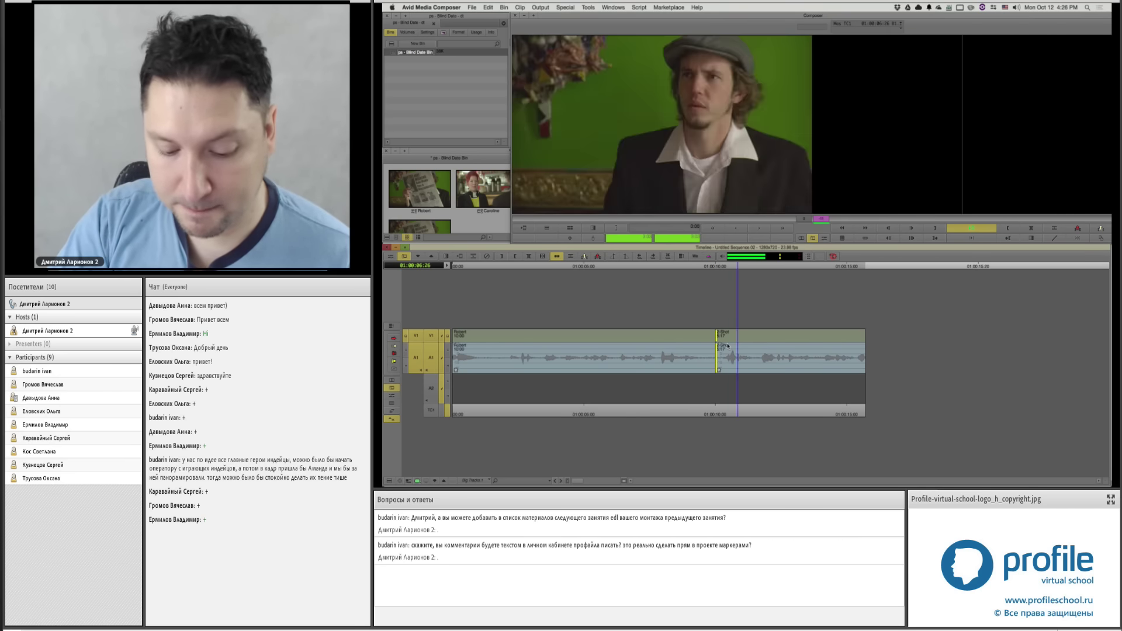
key(space)
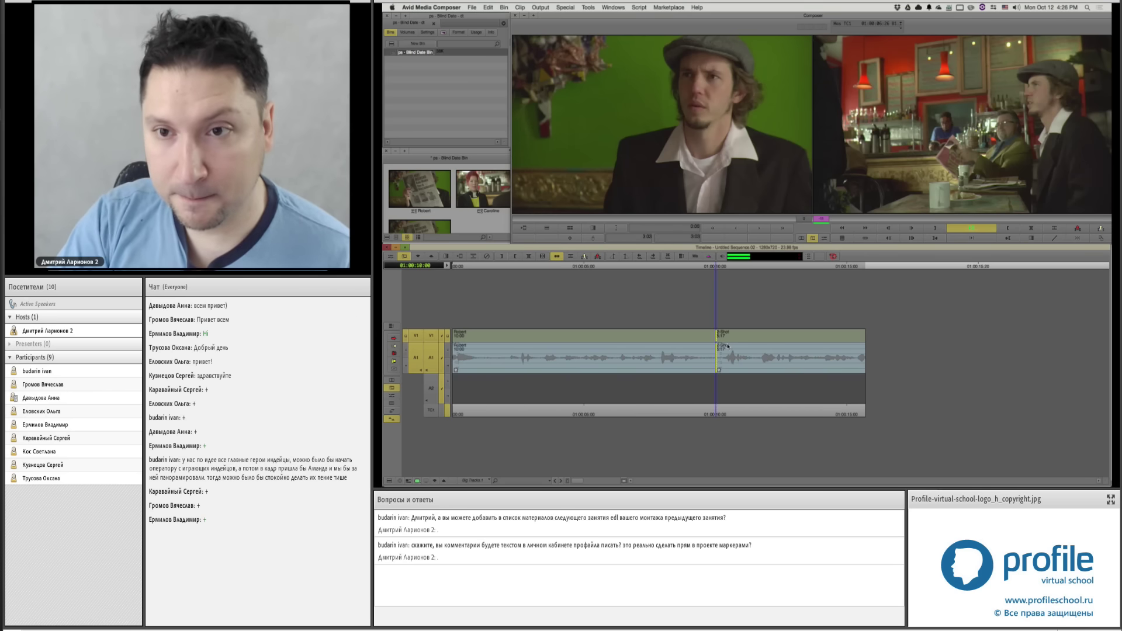
key(m)
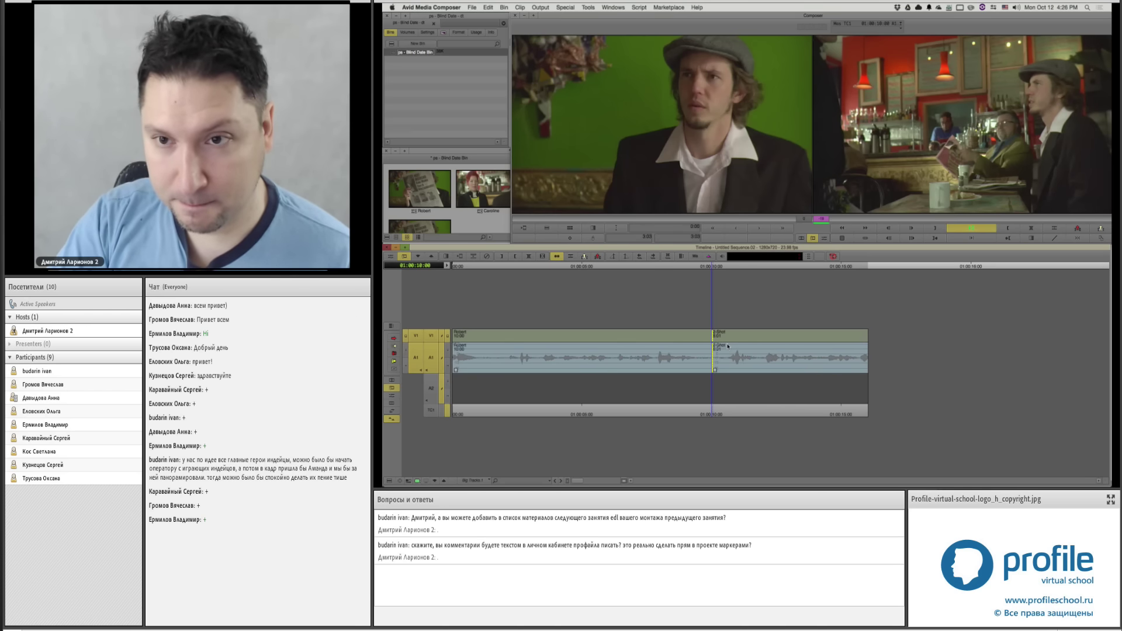
key(m)
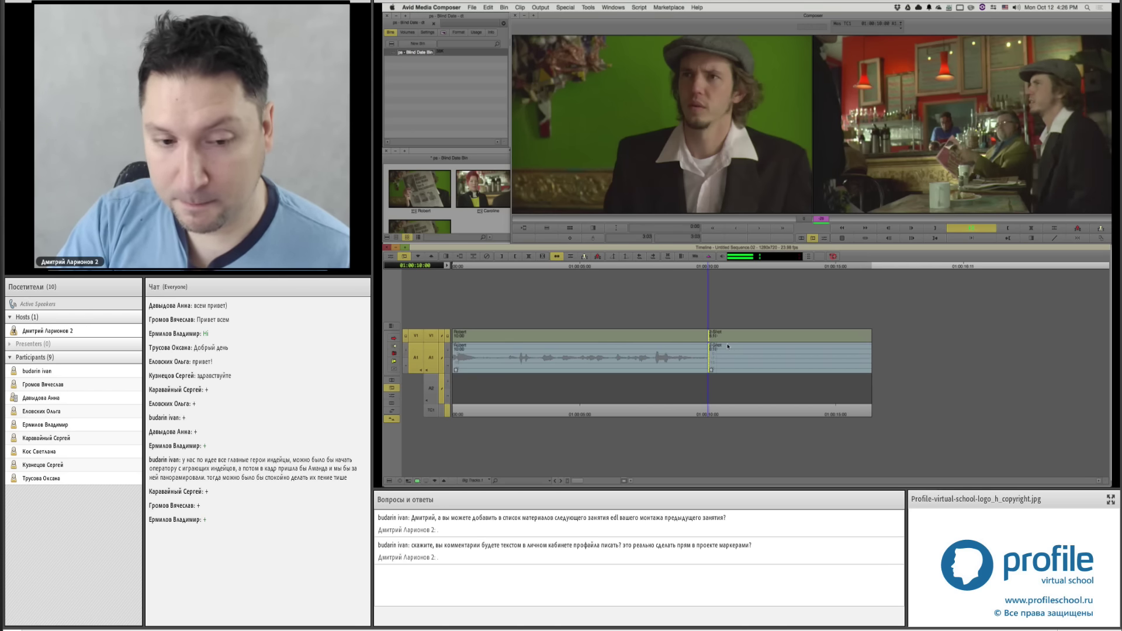
key(slash)
key(space)
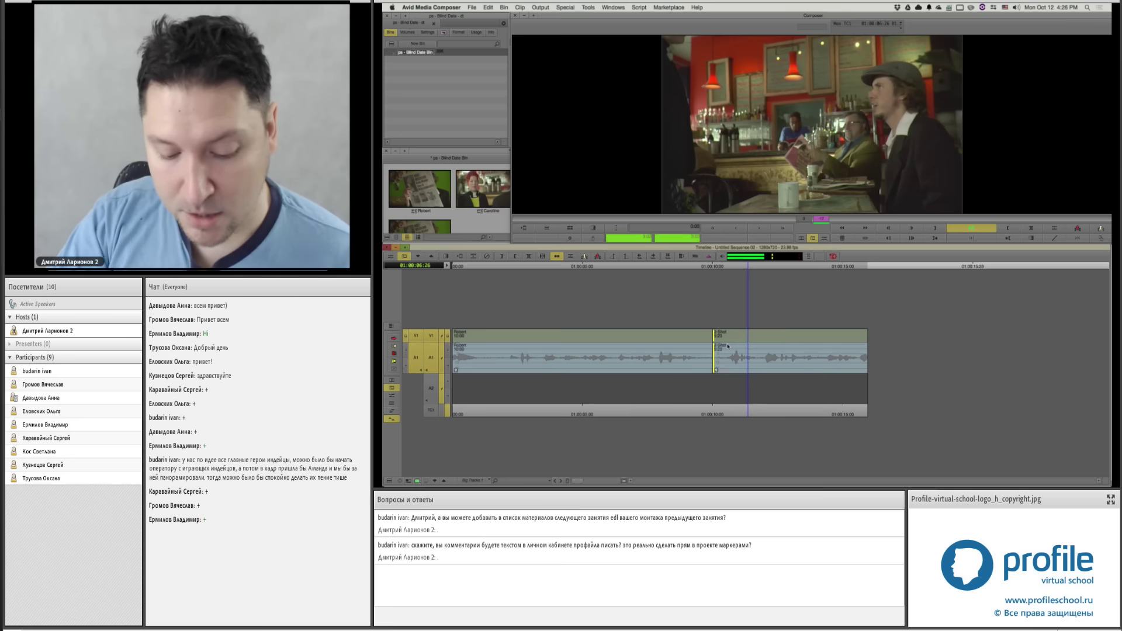
key(space)
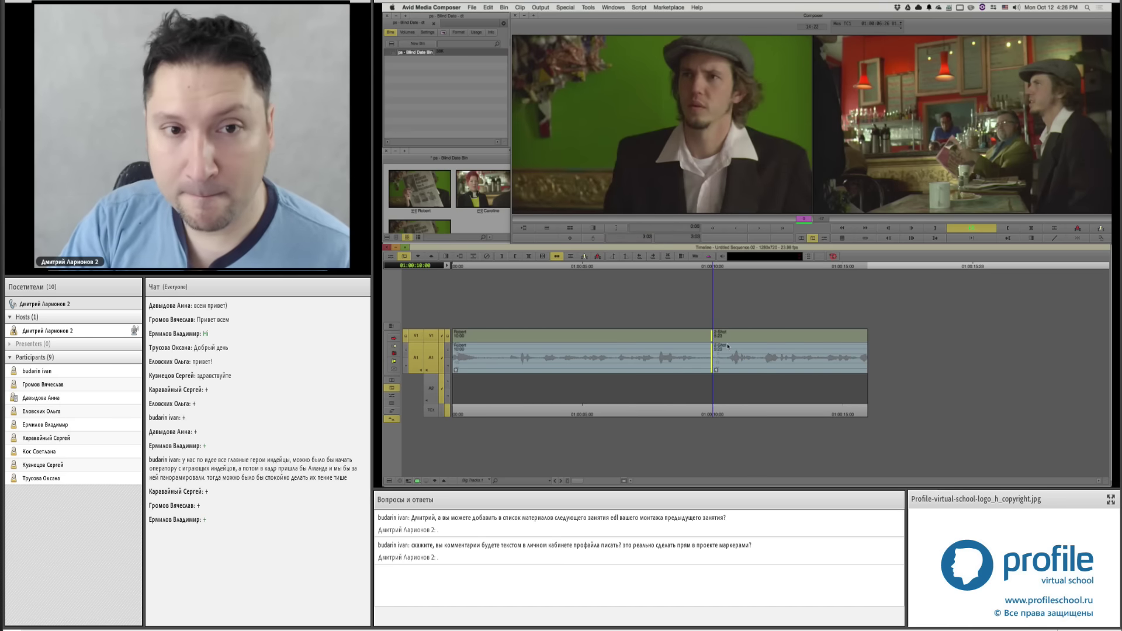
Step: Shift the cut about 4 frames later, review it, and leave Trim mode
key(period)
key(period)
key(period)
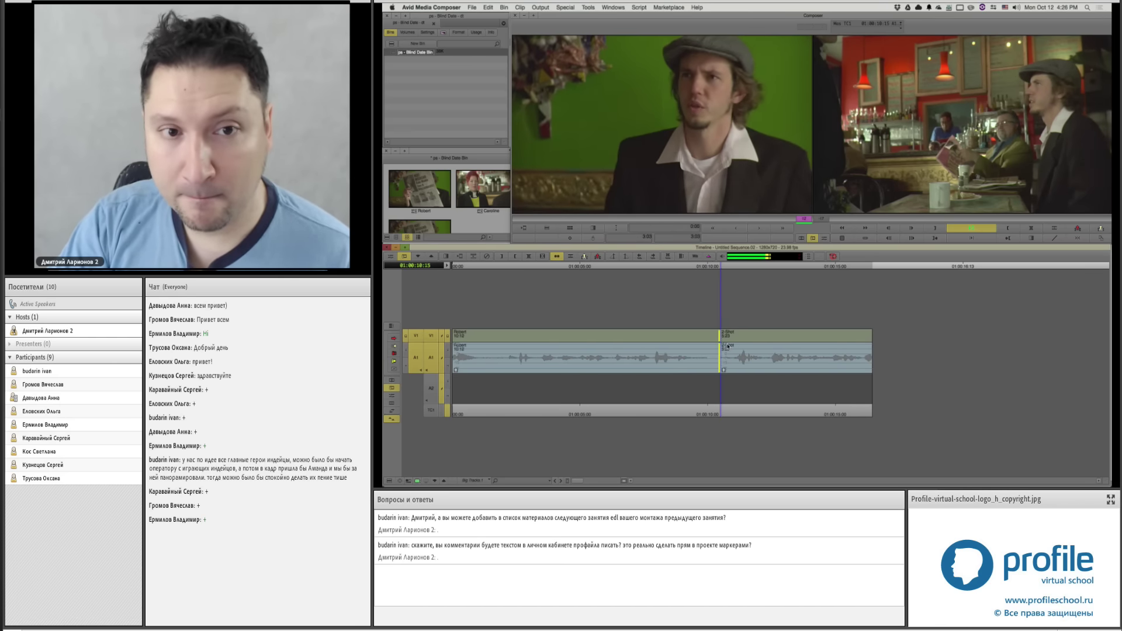
key(space)
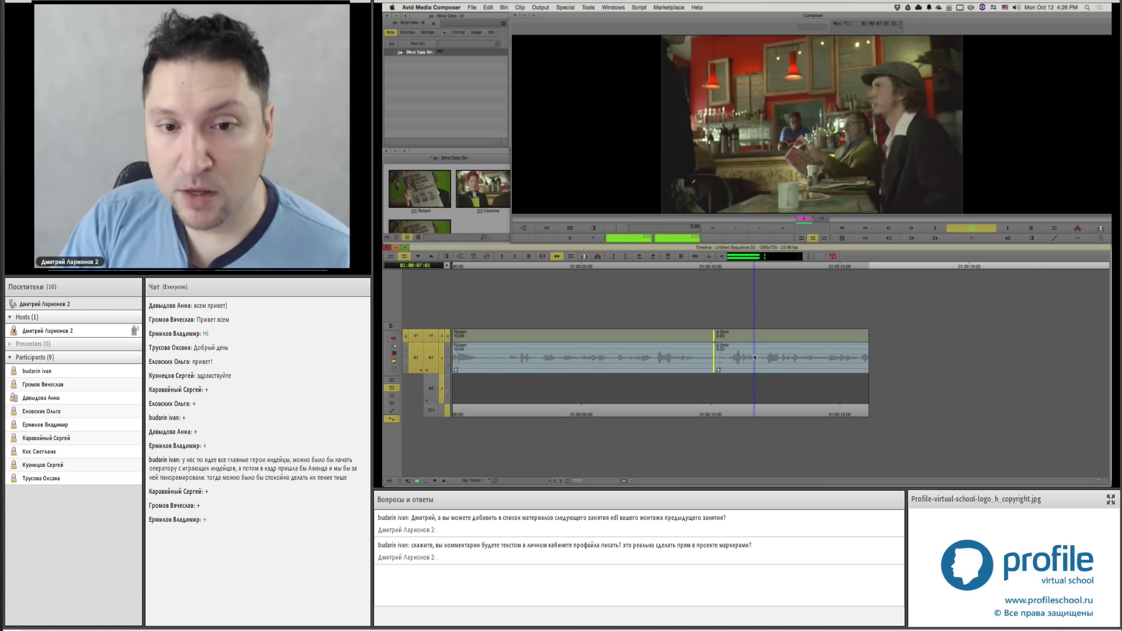
key(space)
key(space)
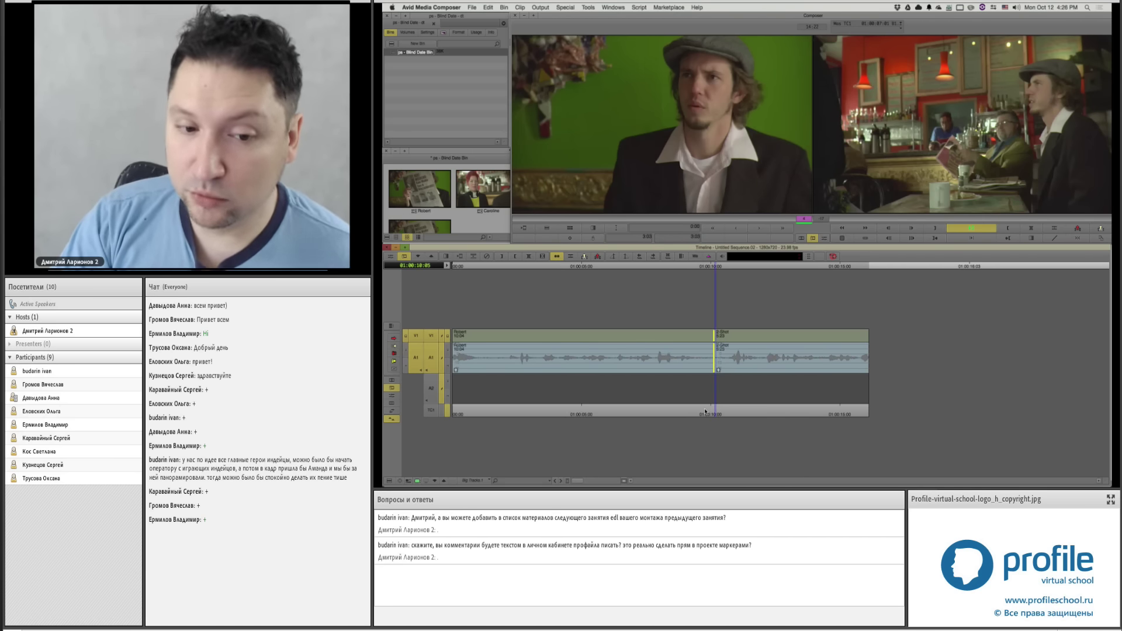
drag(706, 411, 679, 411)
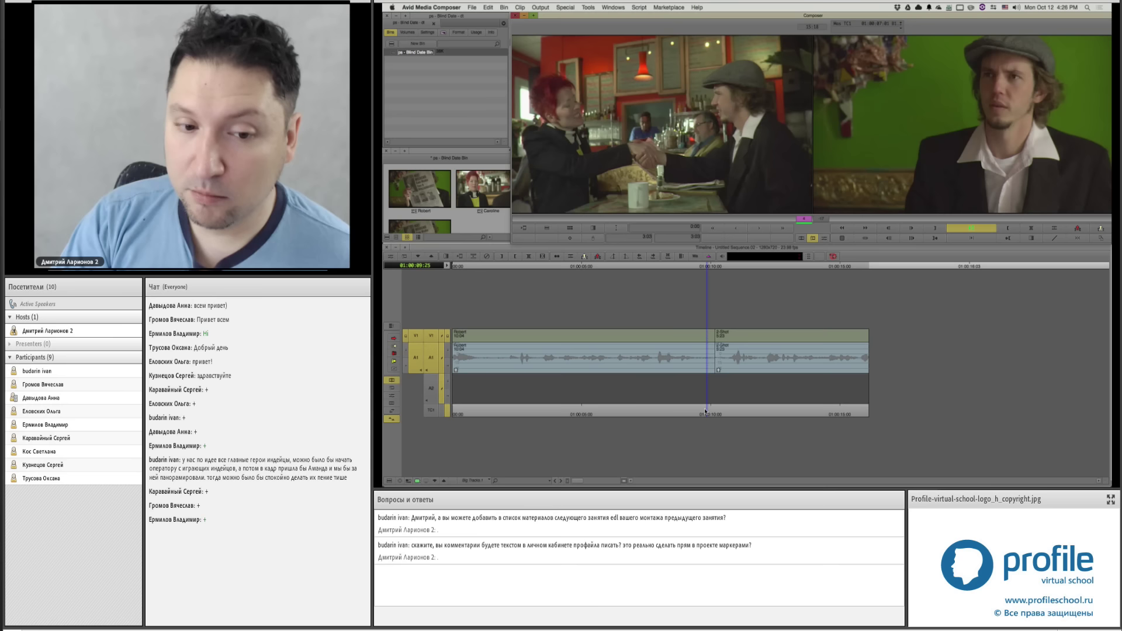
Step: Play the sequence from 01:00:08:15 through the Robert/2-Shot cut
click(672, 407)
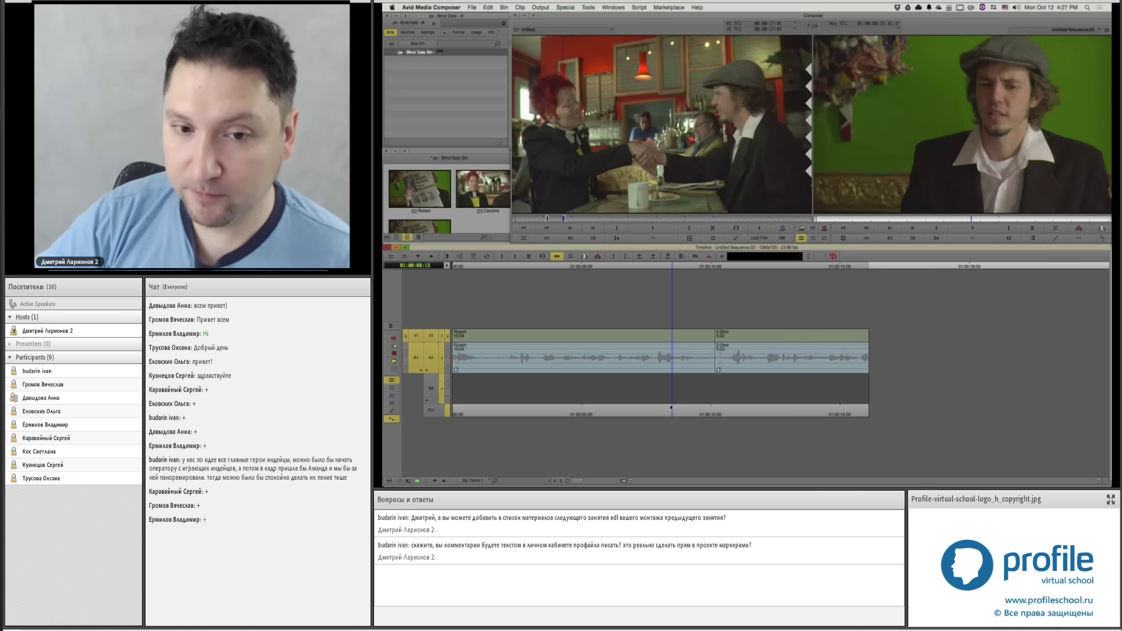
key(space)
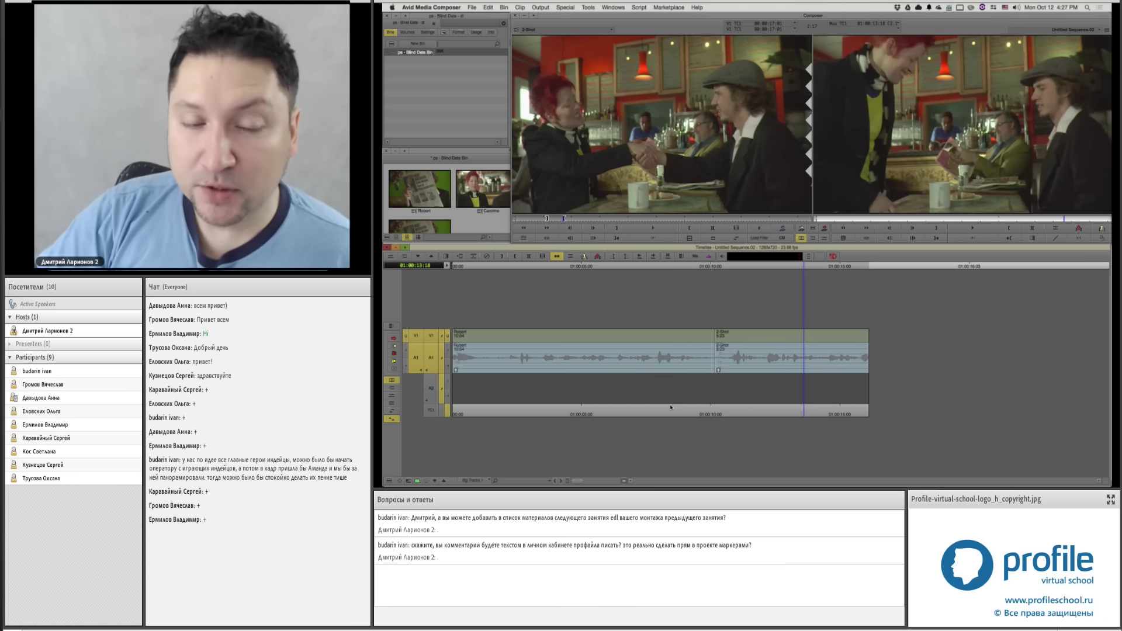
key(j)
key(k)
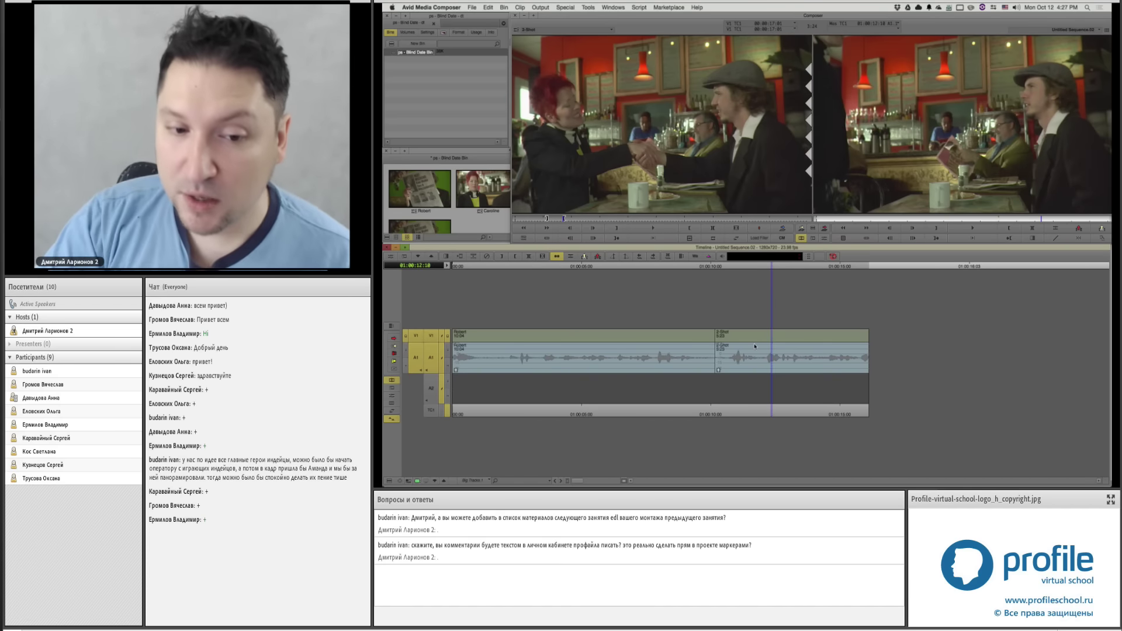
Step: Play and step frame by frame into the 2-Shot from 01:00:10:03
click(713, 355)
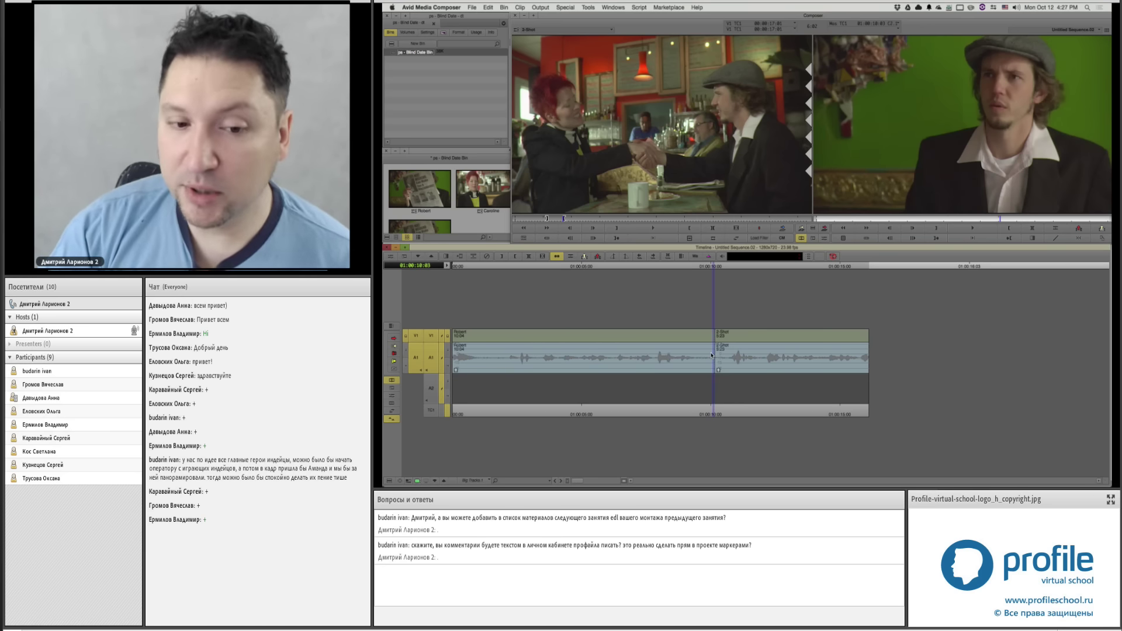
key(space)
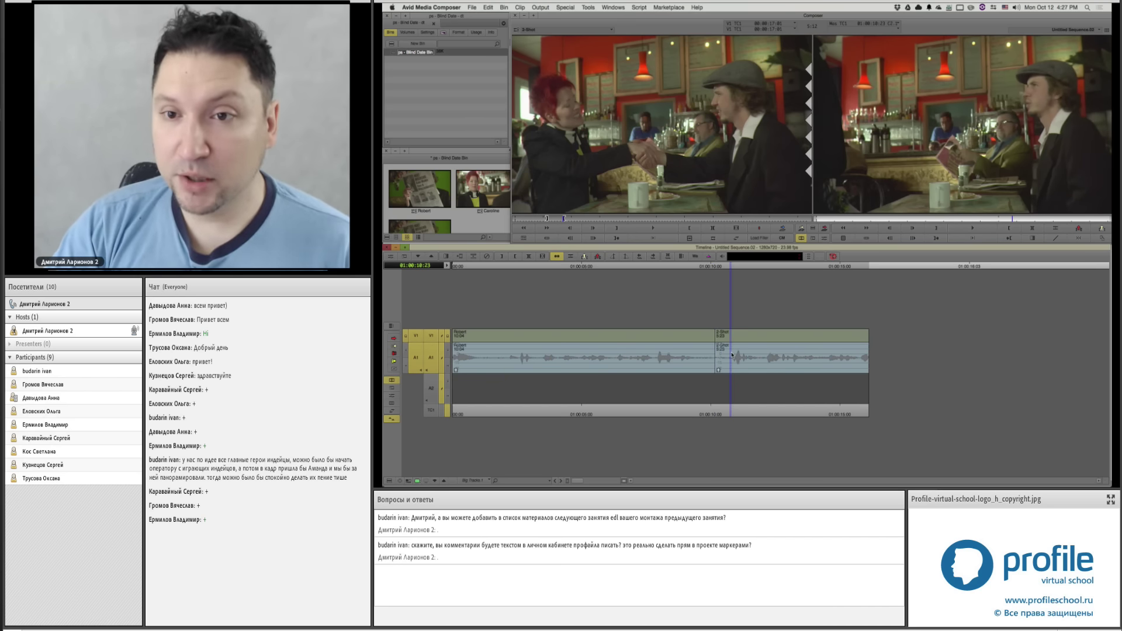
key(Right)
key(Right)
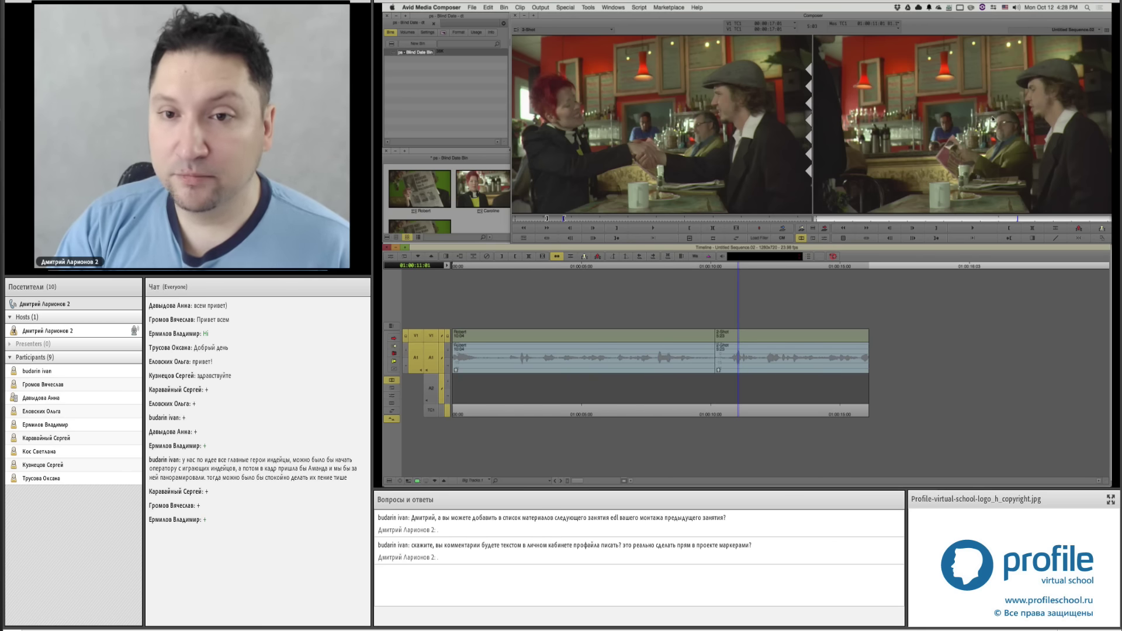
key(Right)
key(Right)
key(Right)
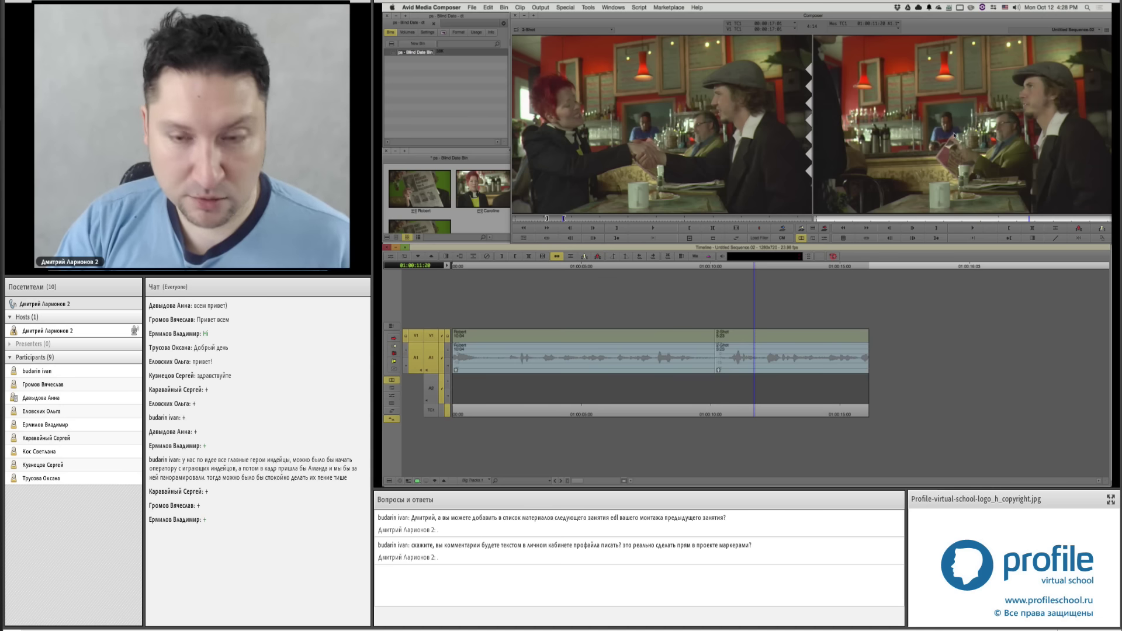
Step: Lower the volume and replay the 2-Shot from just after the cut and later on
key(XF86AudioLowerVolume)
key(XF86AudioLowerVolume)
key(XF86AudioLowerVolume)
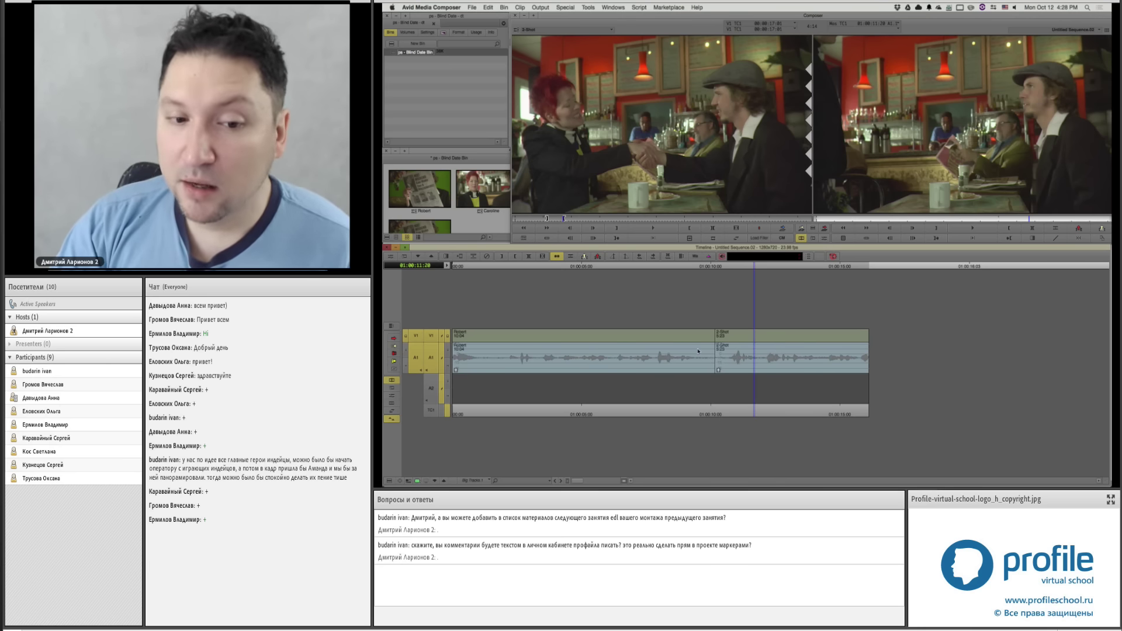
click(713, 333)
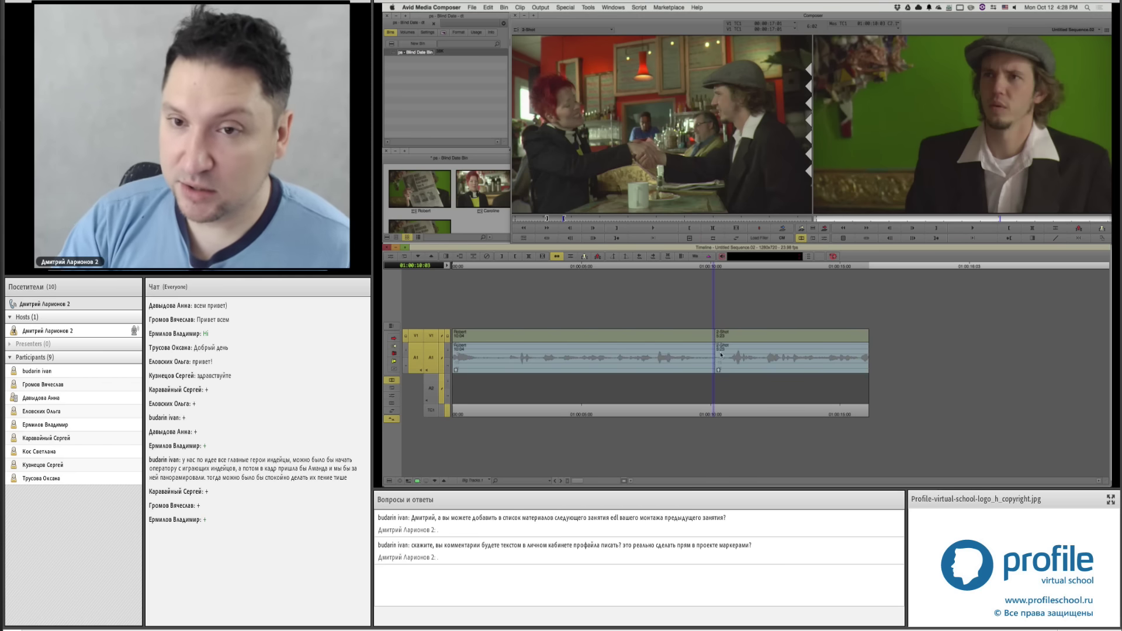
click(766, 332)
key(space)
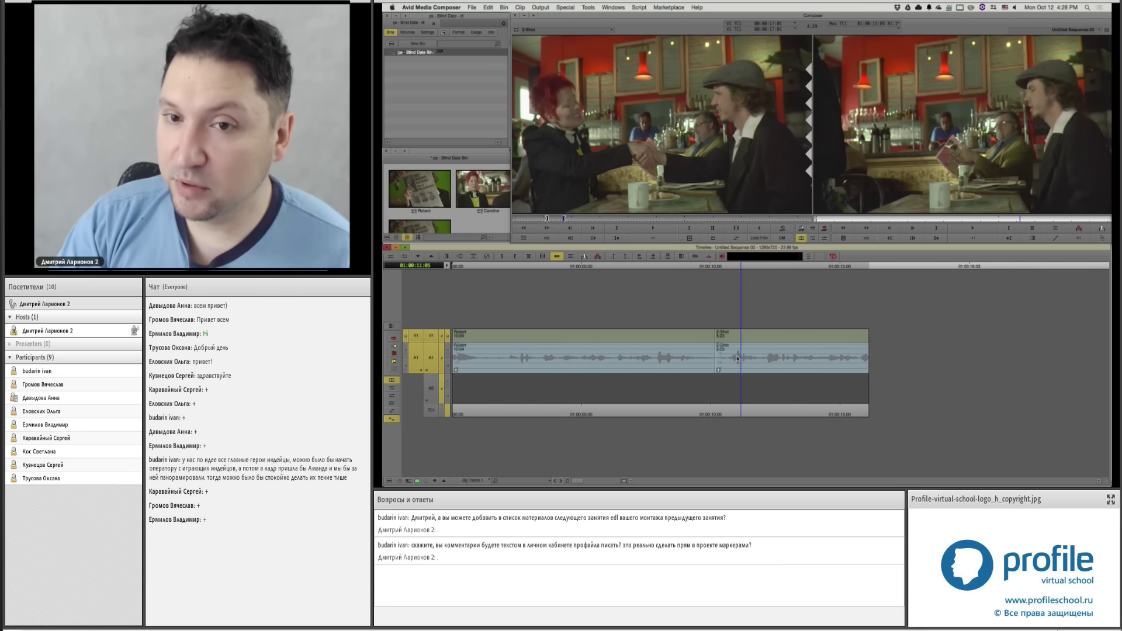
click(783, 357)
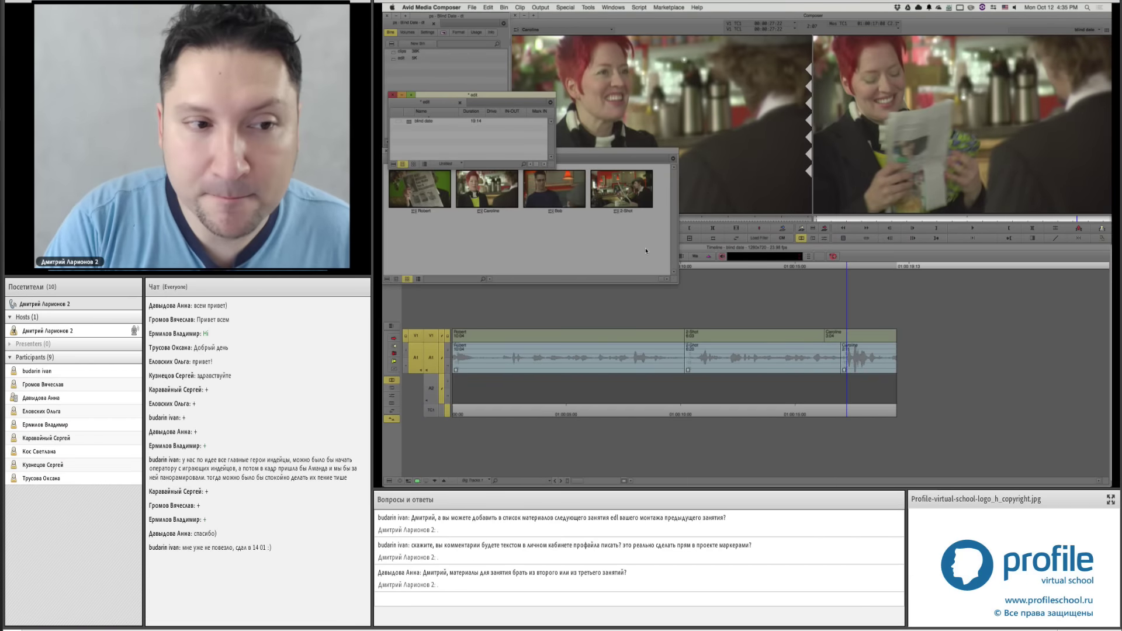
Step: Rearrange the clips and edit bin windows above the timeline
drag(607, 159, 612, 174)
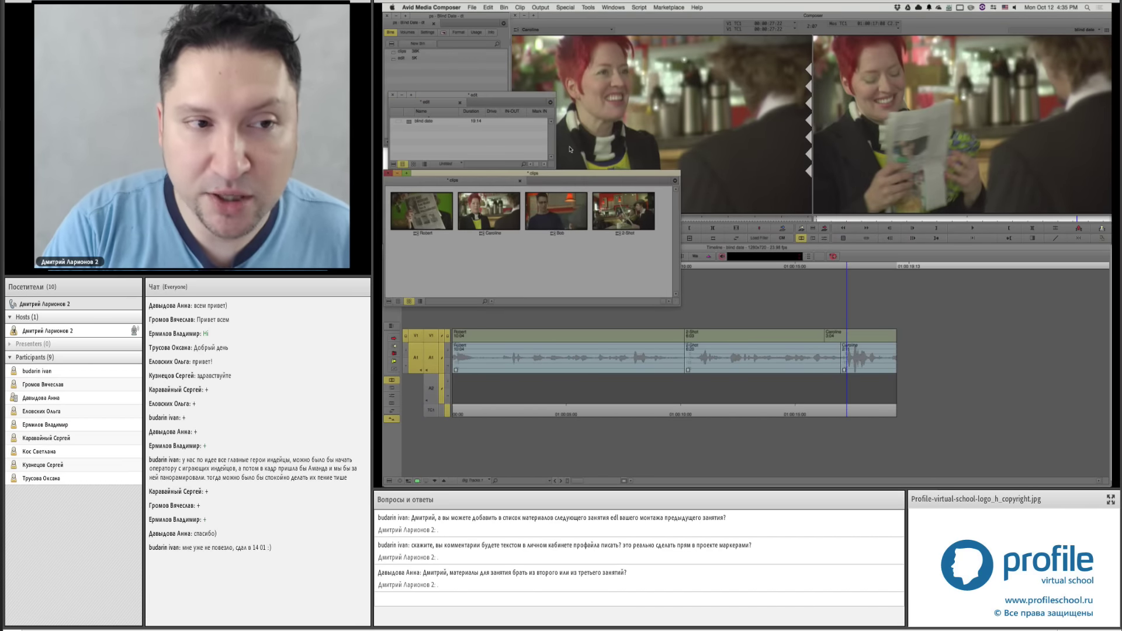
drag(524, 92, 519, 92)
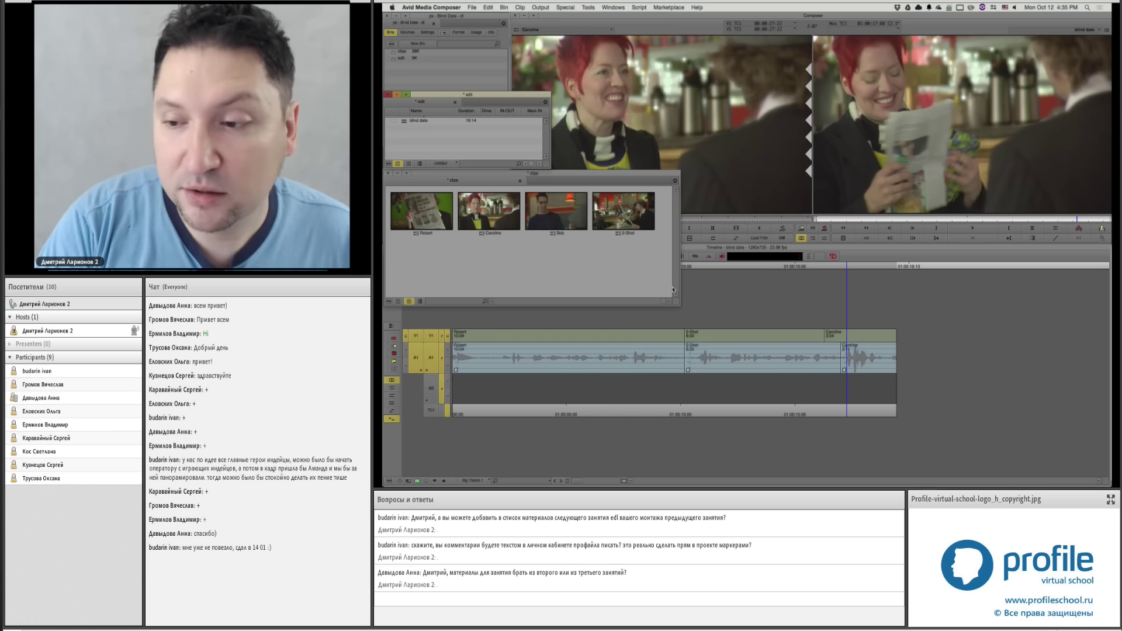
click(598, 175)
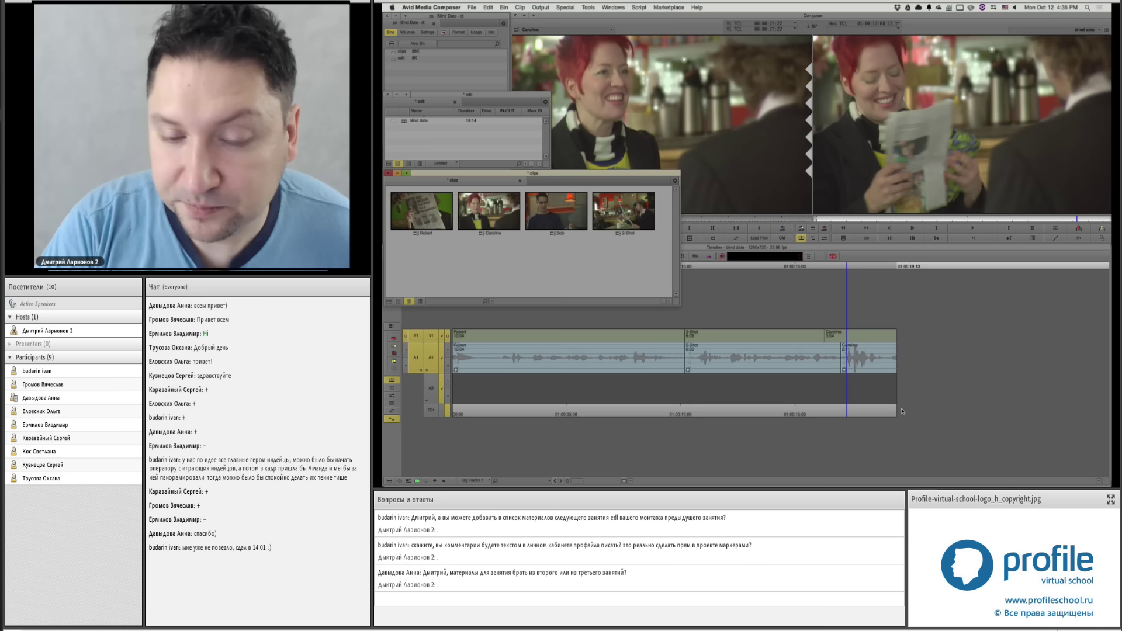
Step: Jump to the end of the sequence to review its ending
click(893, 376)
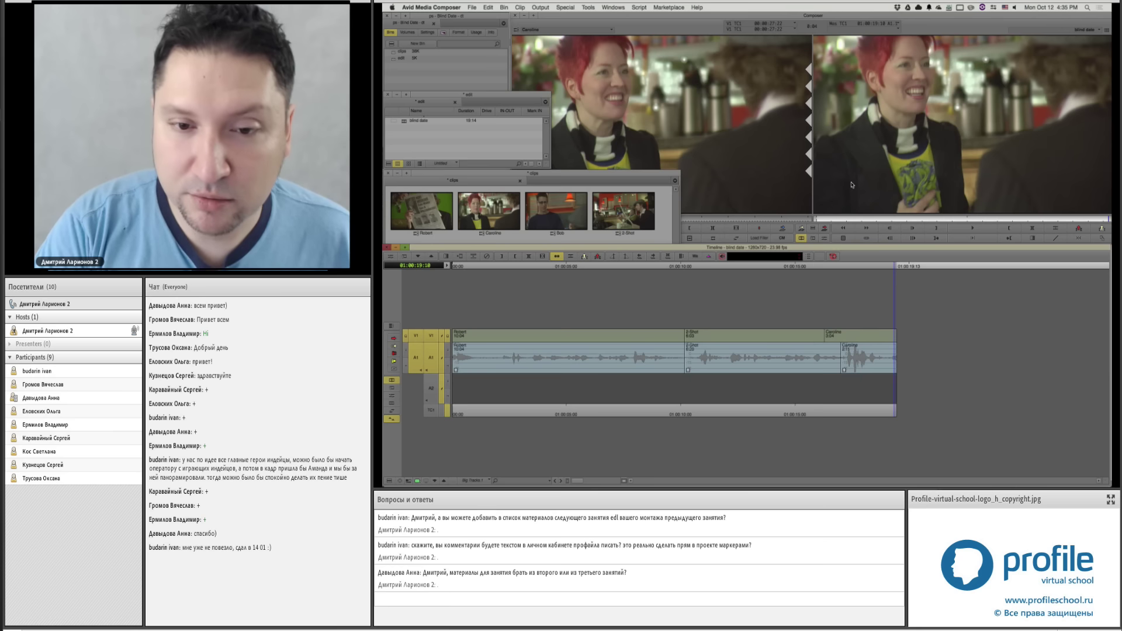
click(671, 210)
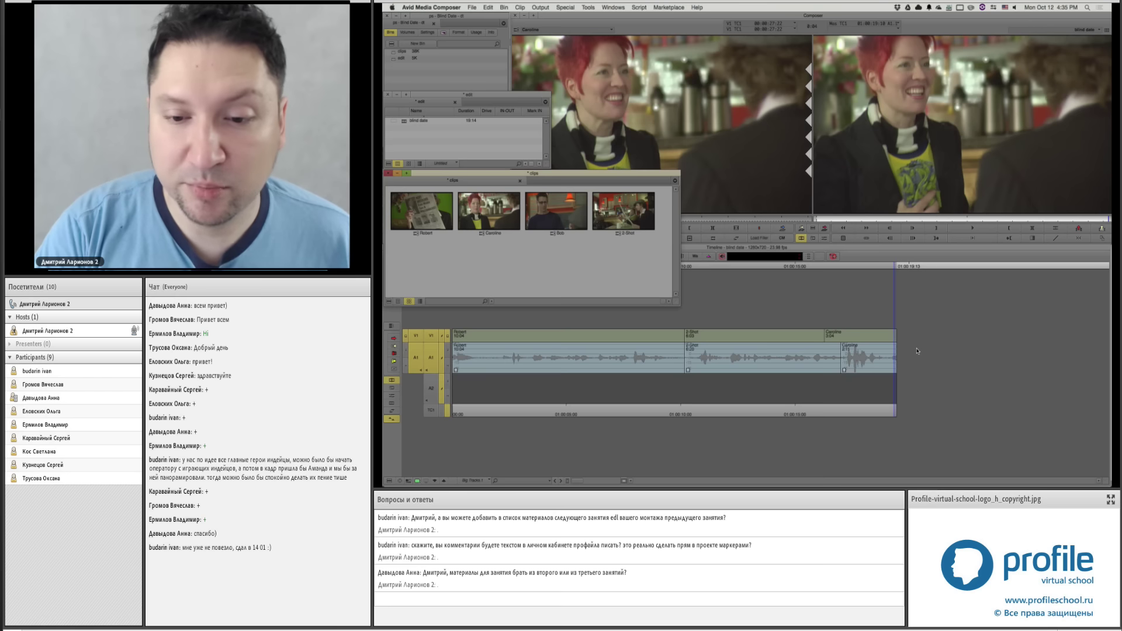
click(889, 352)
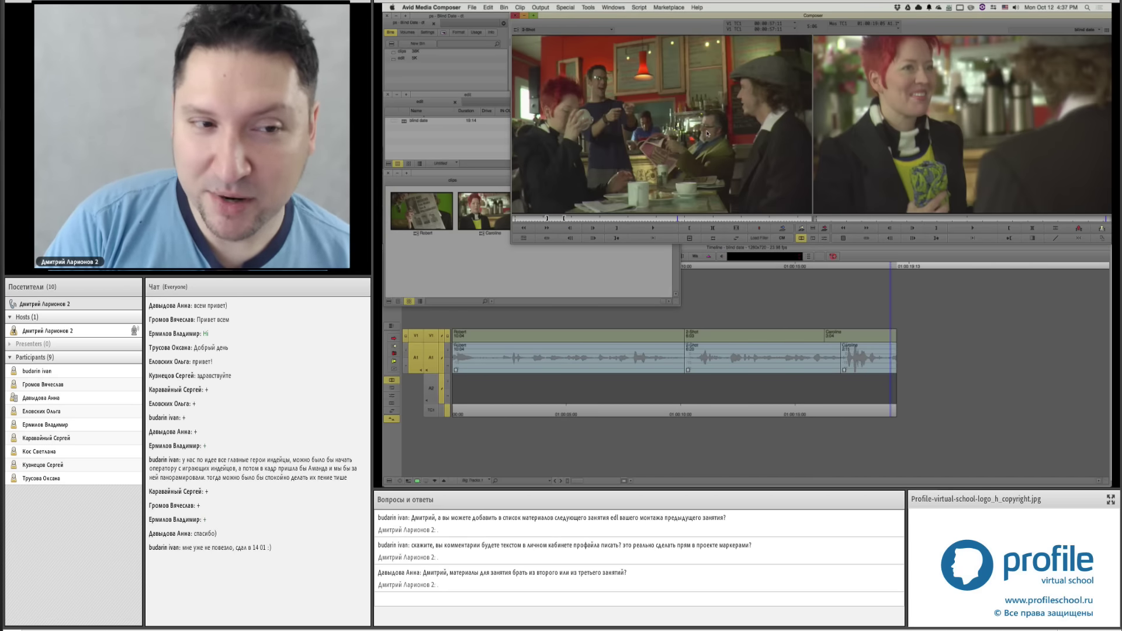
Step: Load Bob, mark an In point, play from it, and move to the sequence end
click(616, 269)
double_click(652, 225)
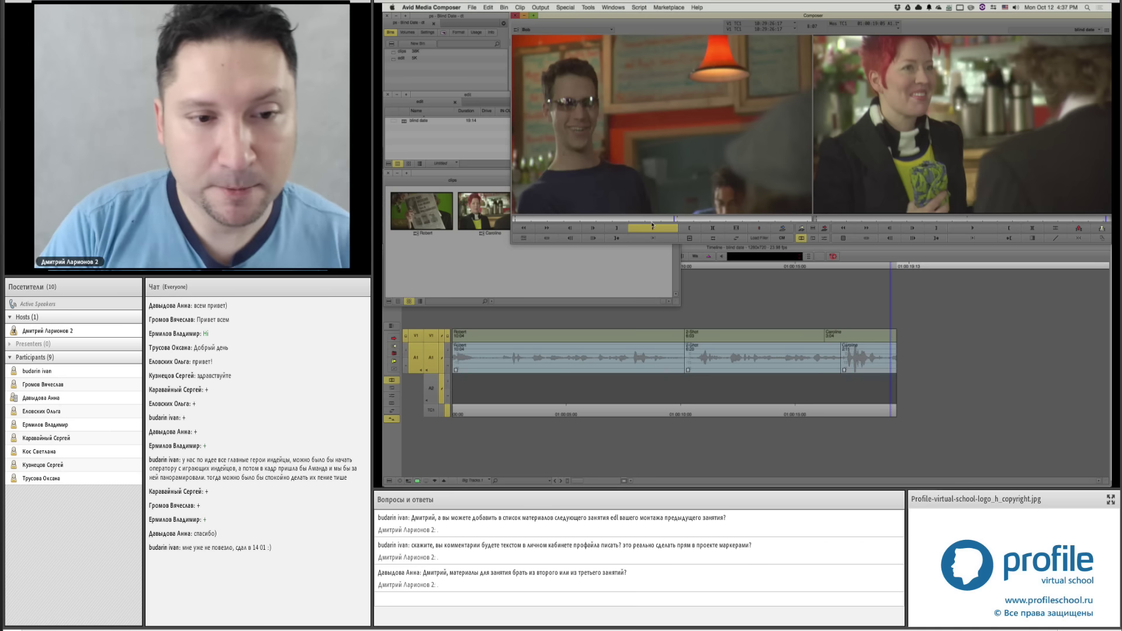
drag(652, 225, 647, 223)
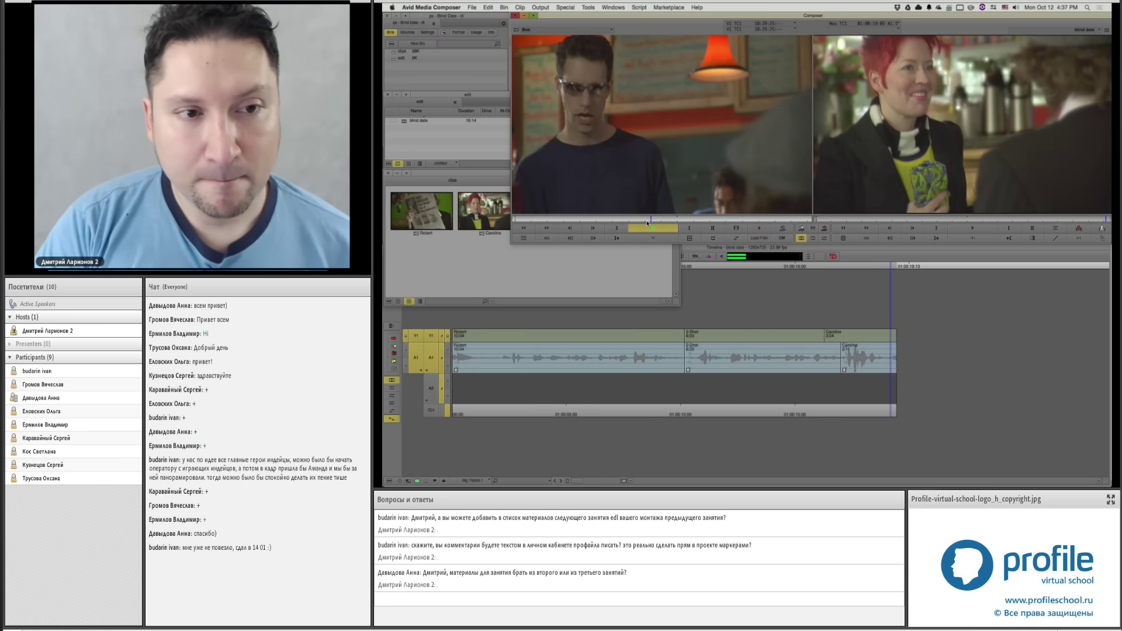
click(615, 226)
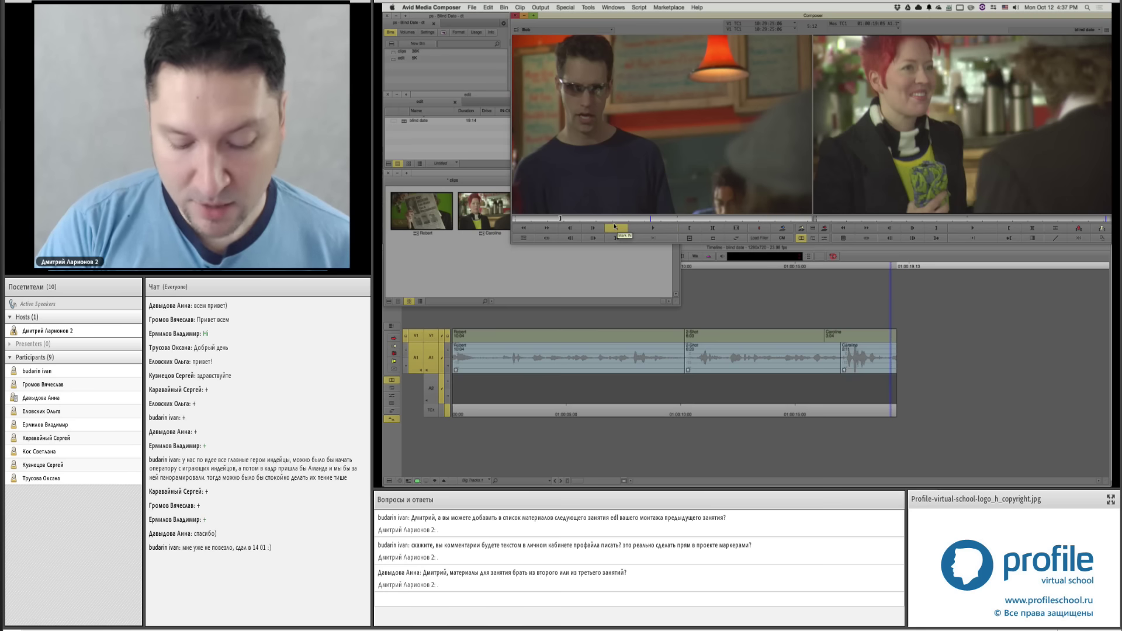
key(space)
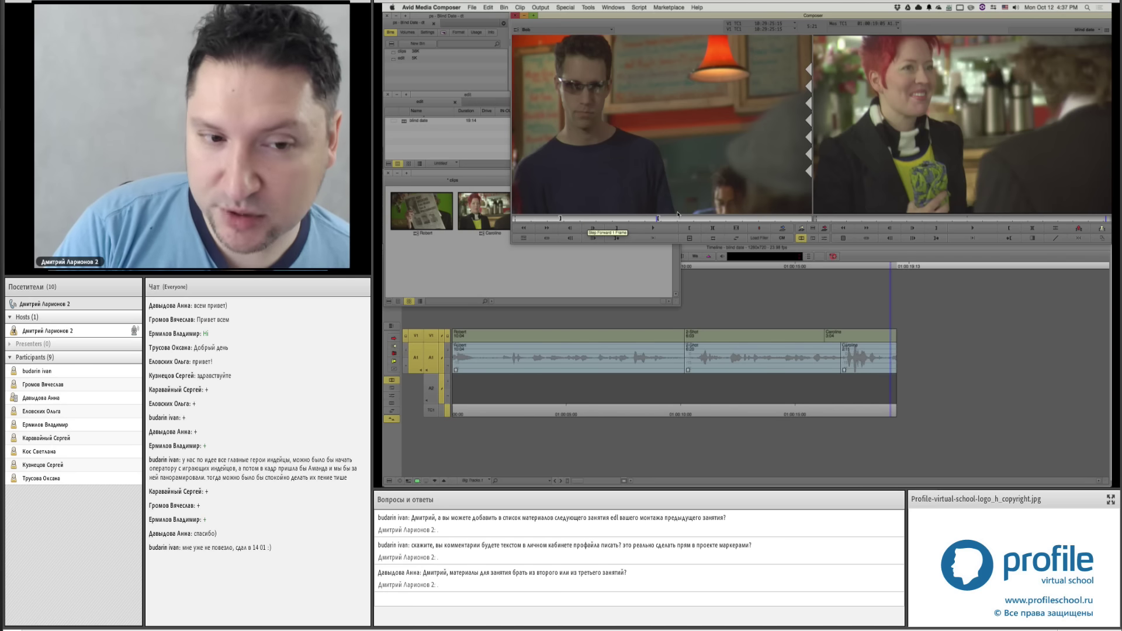
click(933, 354)
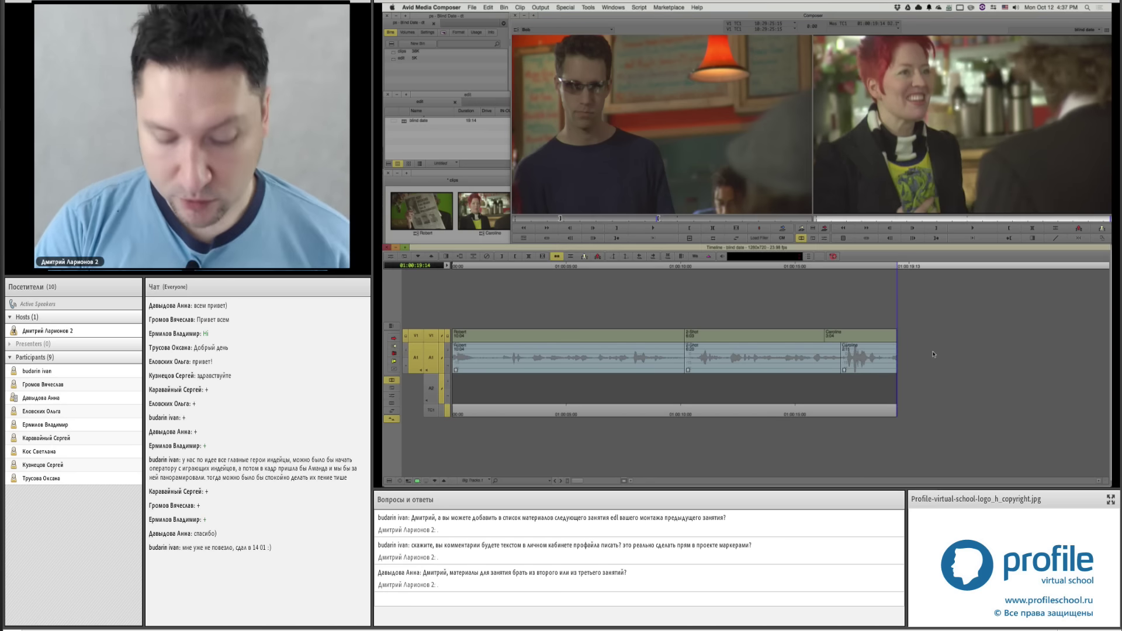
Step: Splice the Bob shot onto the end and drag it later, leaving a gap after Caroline
key(v)
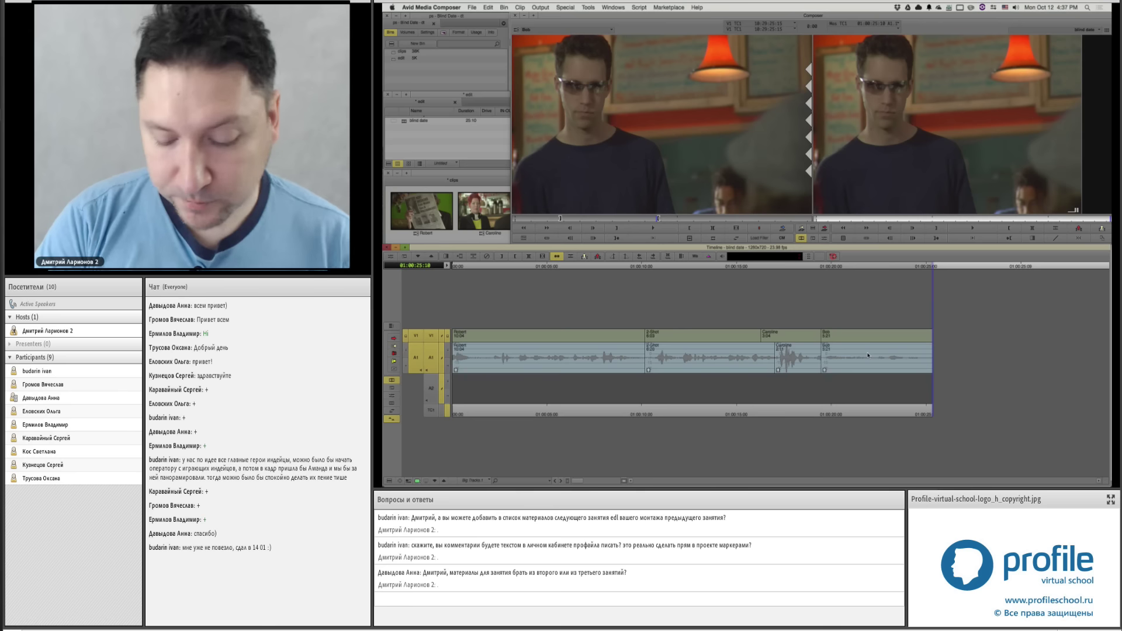
click(867, 356)
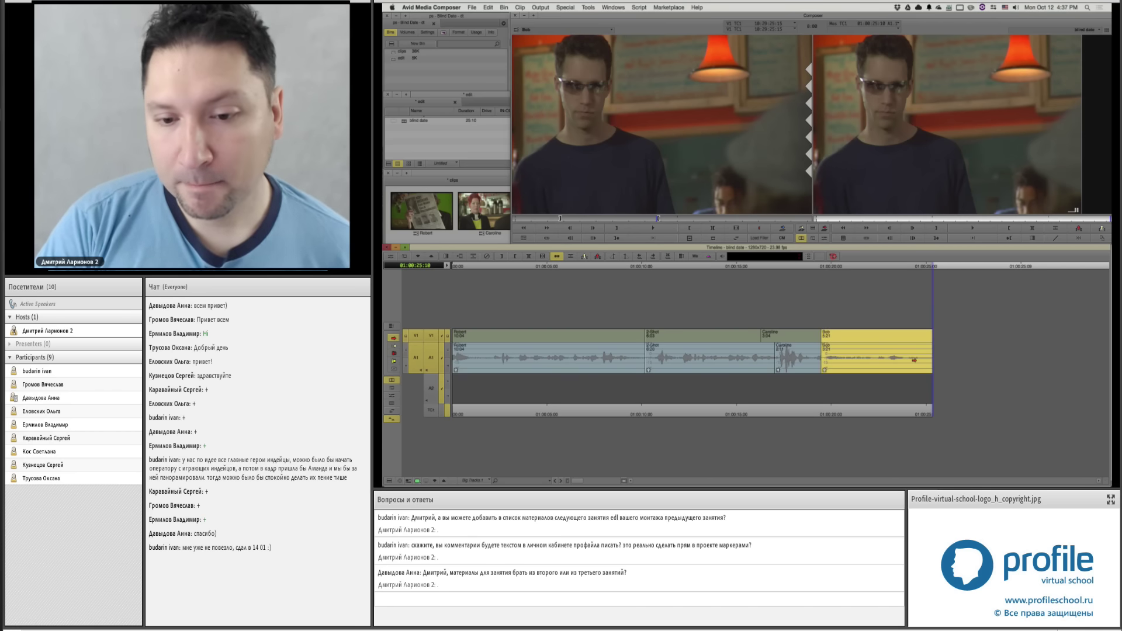
drag(922, 356, 976, 356)
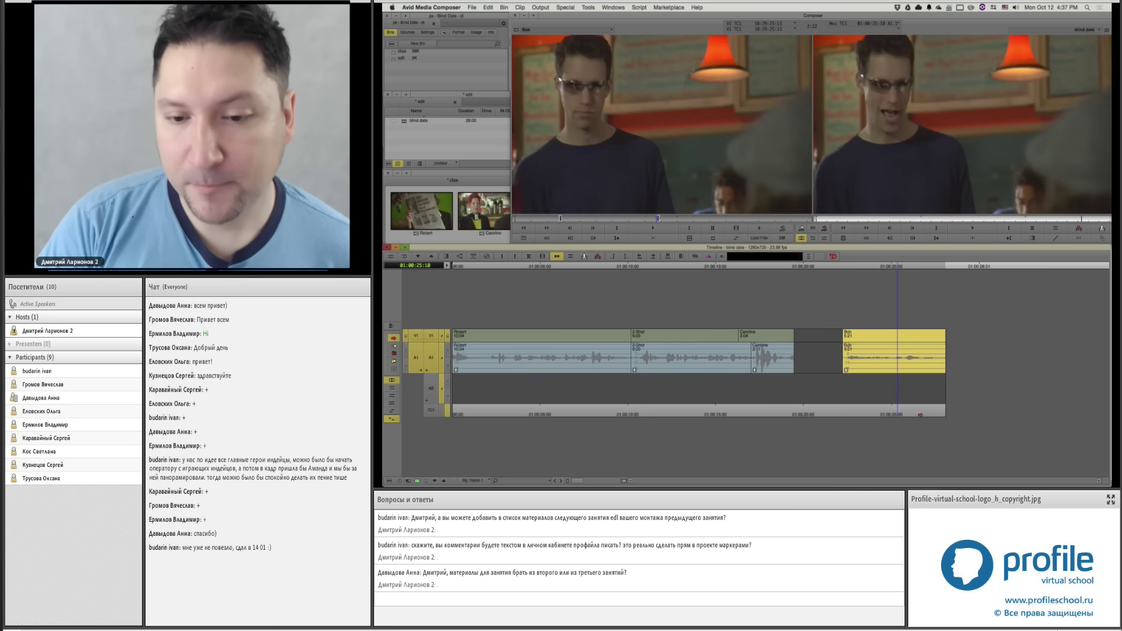
Step: Play the sequence back from just before the gap
click(887, 411)
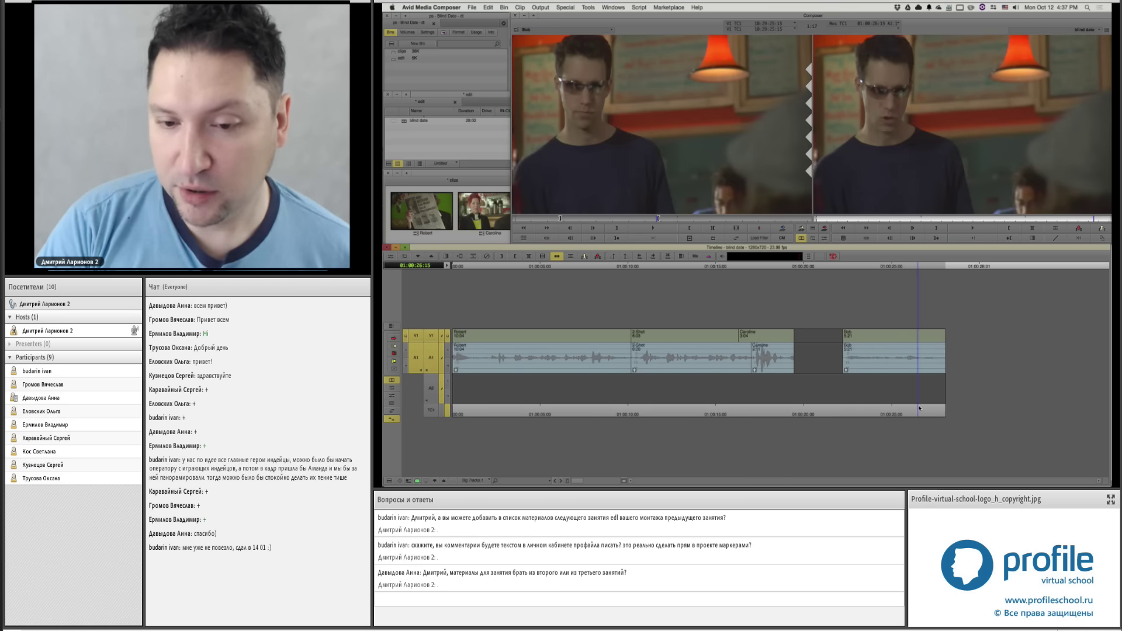
click(923, 376)
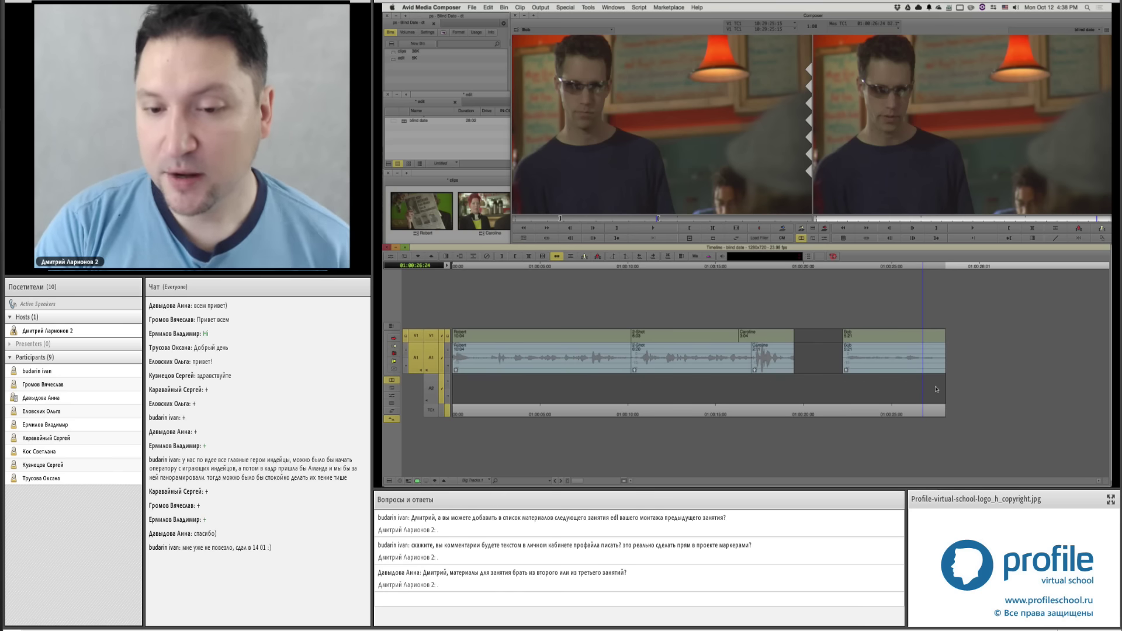
key(space)
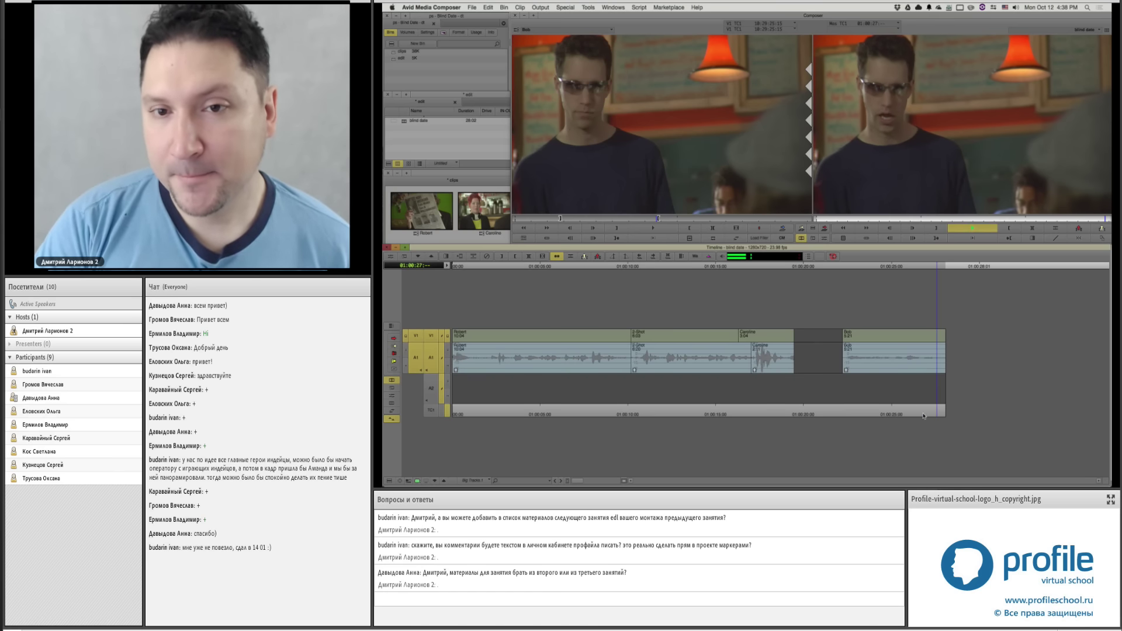
Step: Load the Robert clip in the source monitor and mark its end point
click(485, 176)
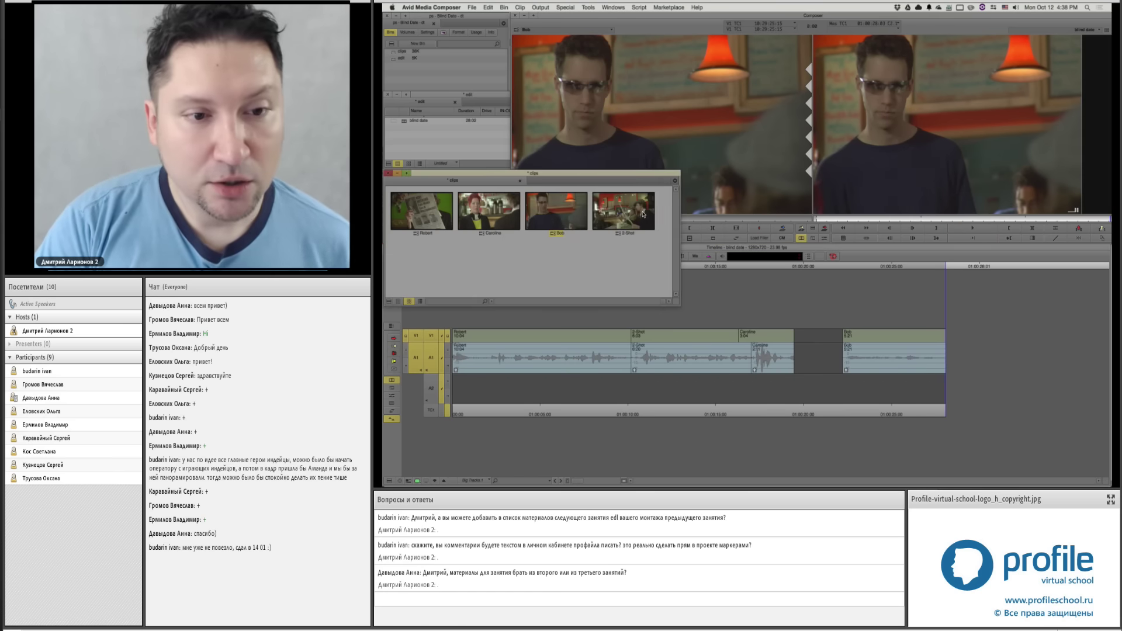
double_click(438, 212)
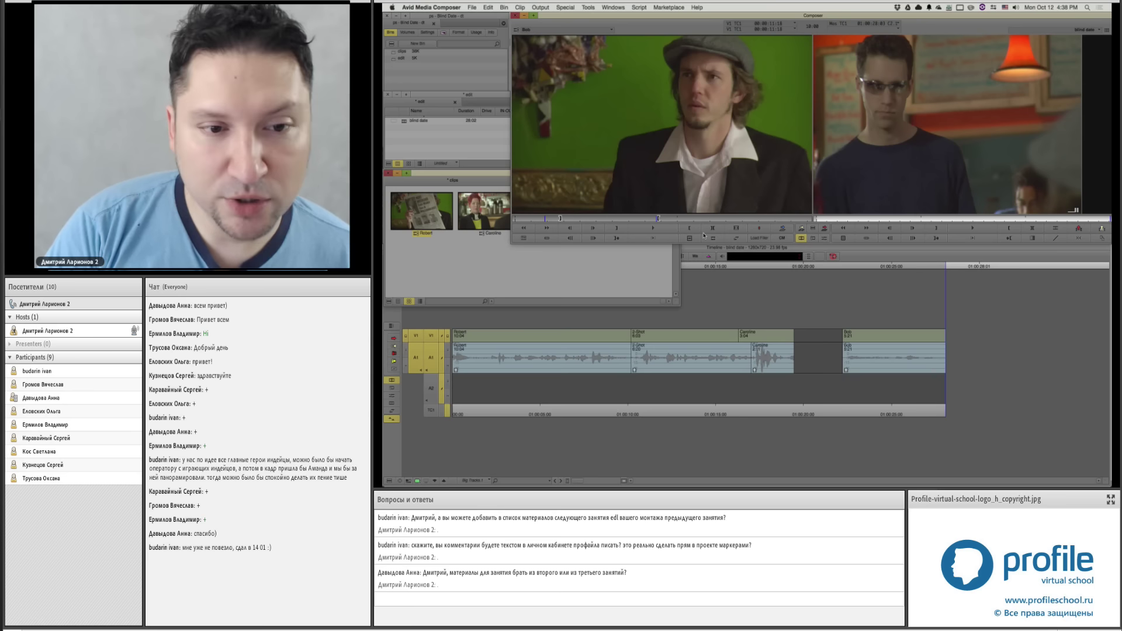
key(space)
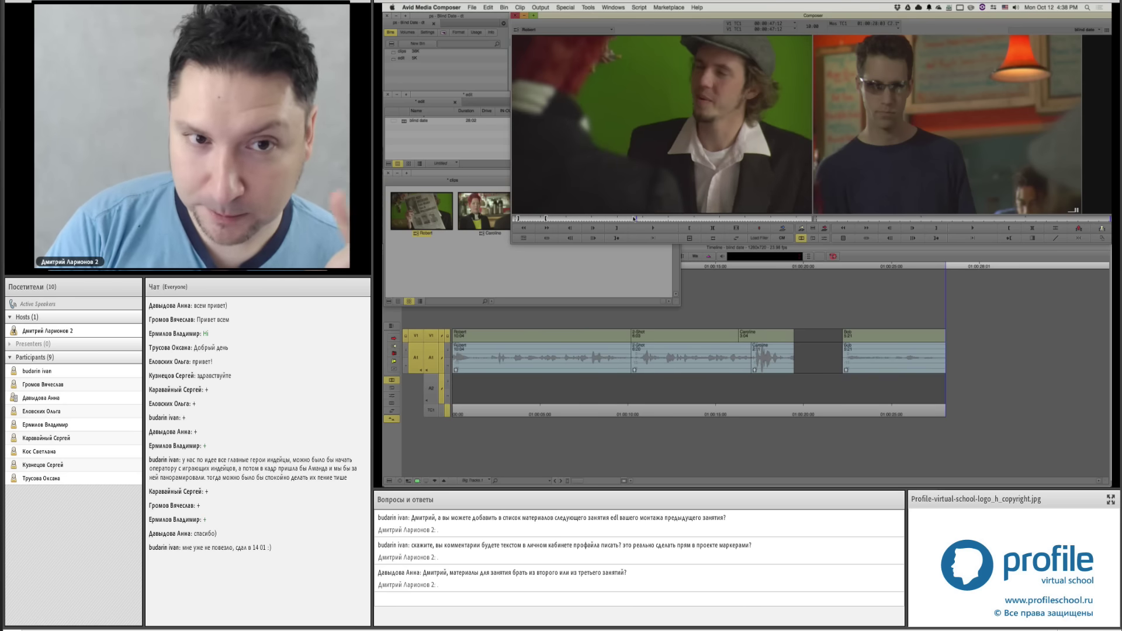
key(o)
key(space)
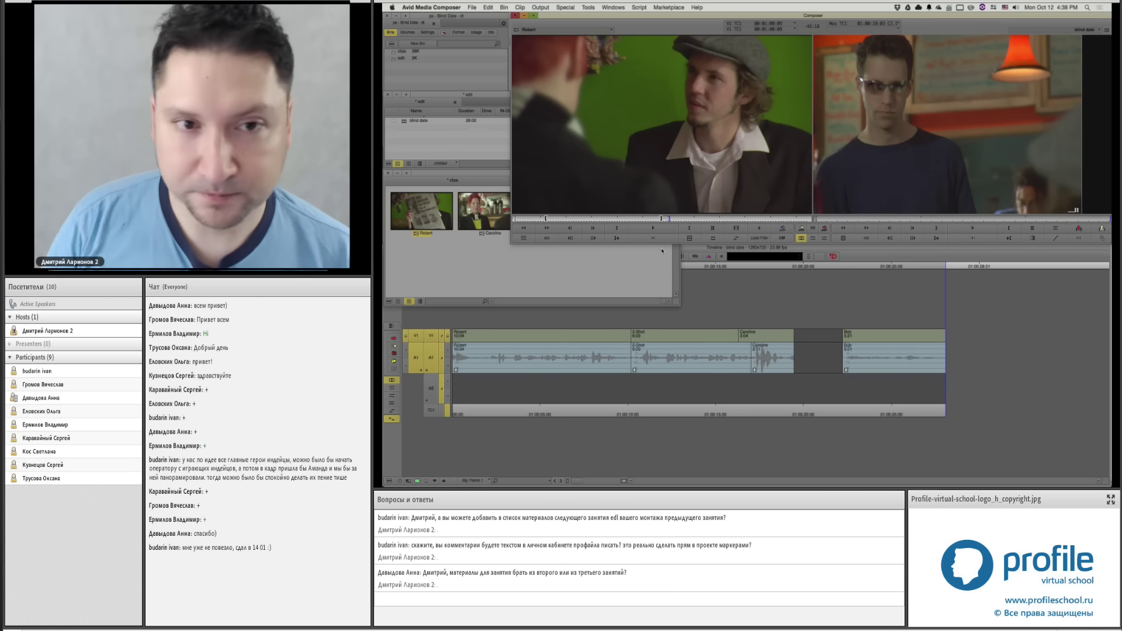
key(space)
key(space)
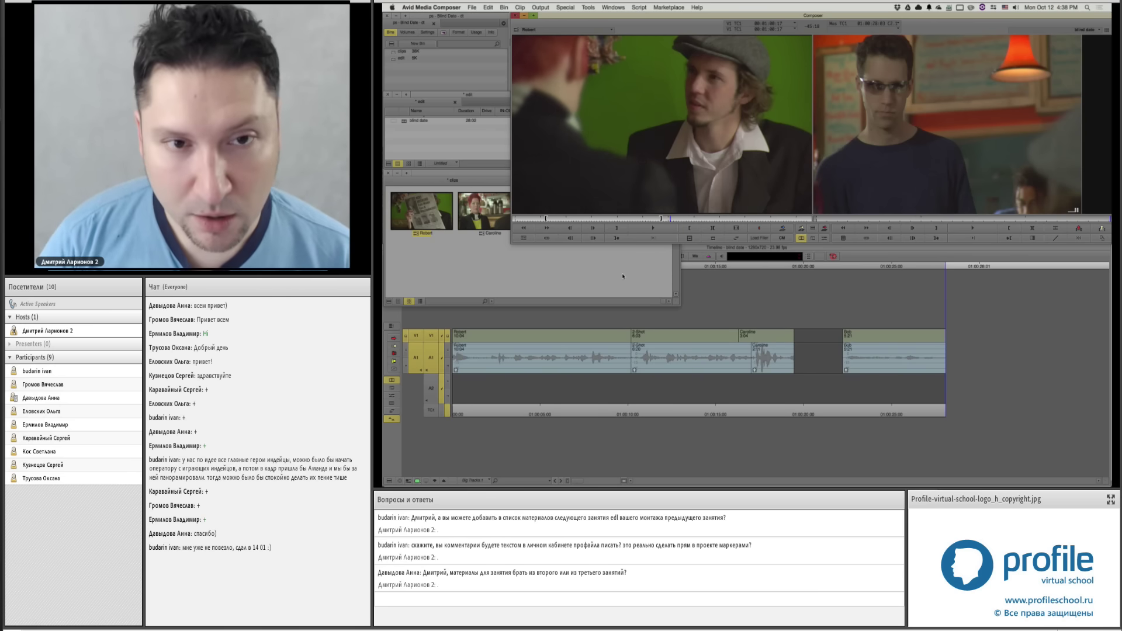
key(space)
key(space)
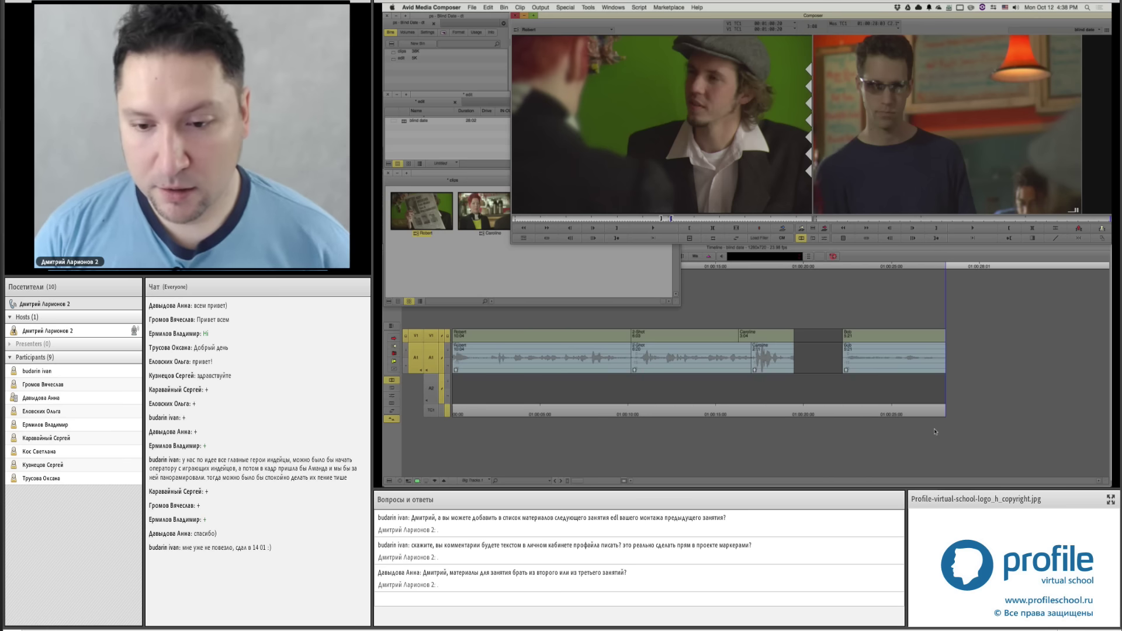
Step: Splice the marked Robert shot onto the sequence end, review it, then load Caroline
click(959, 410)
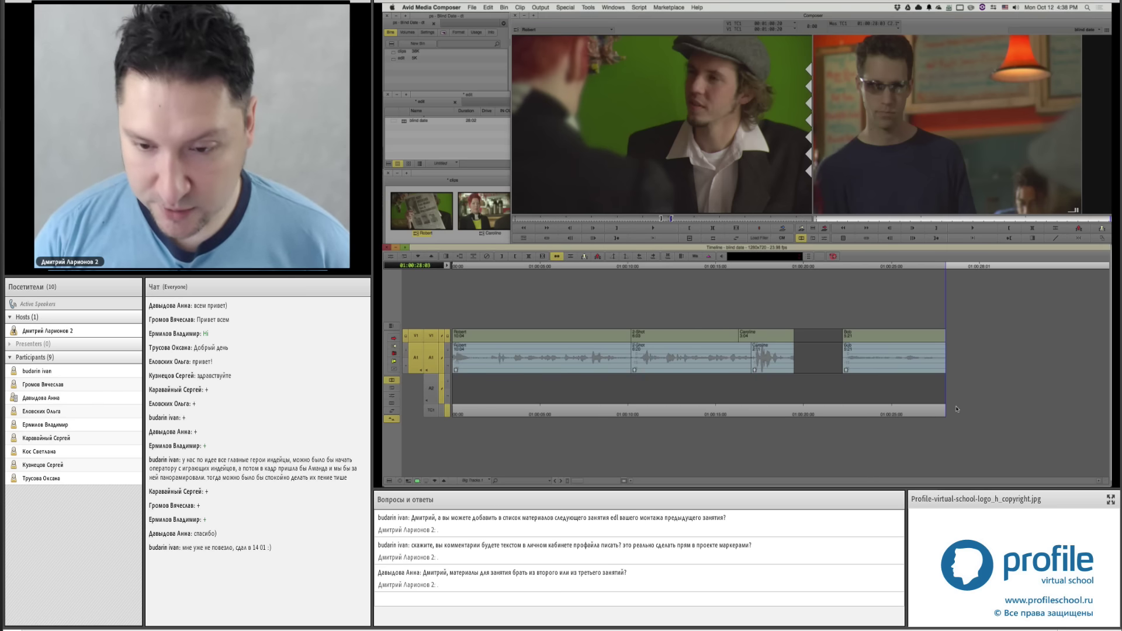
key(v)
click(911, 351)
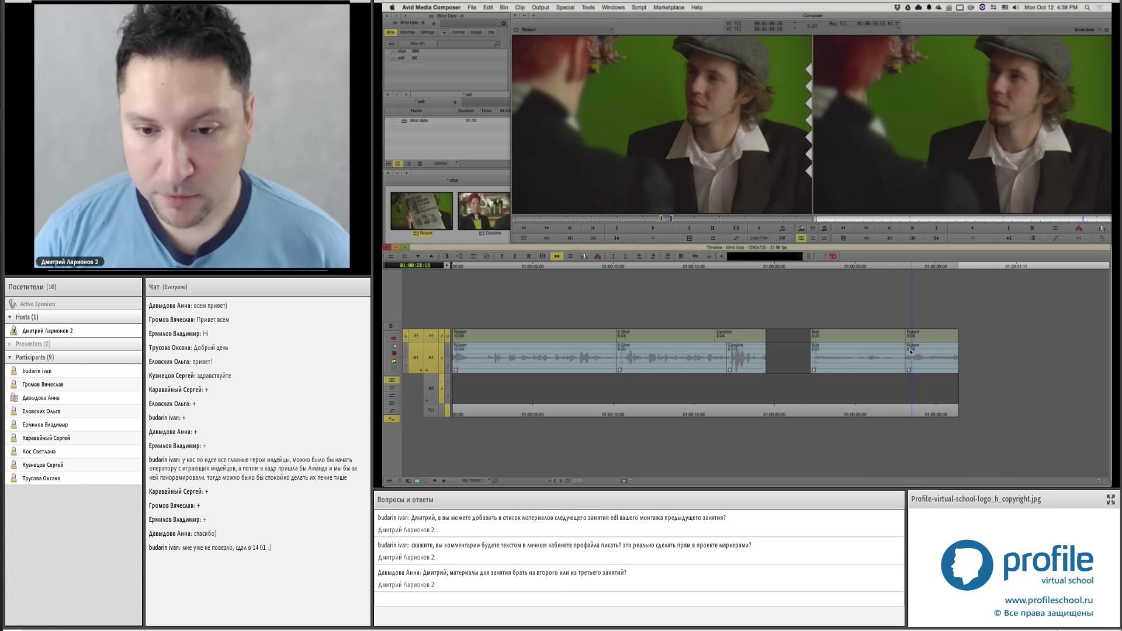
key(space)
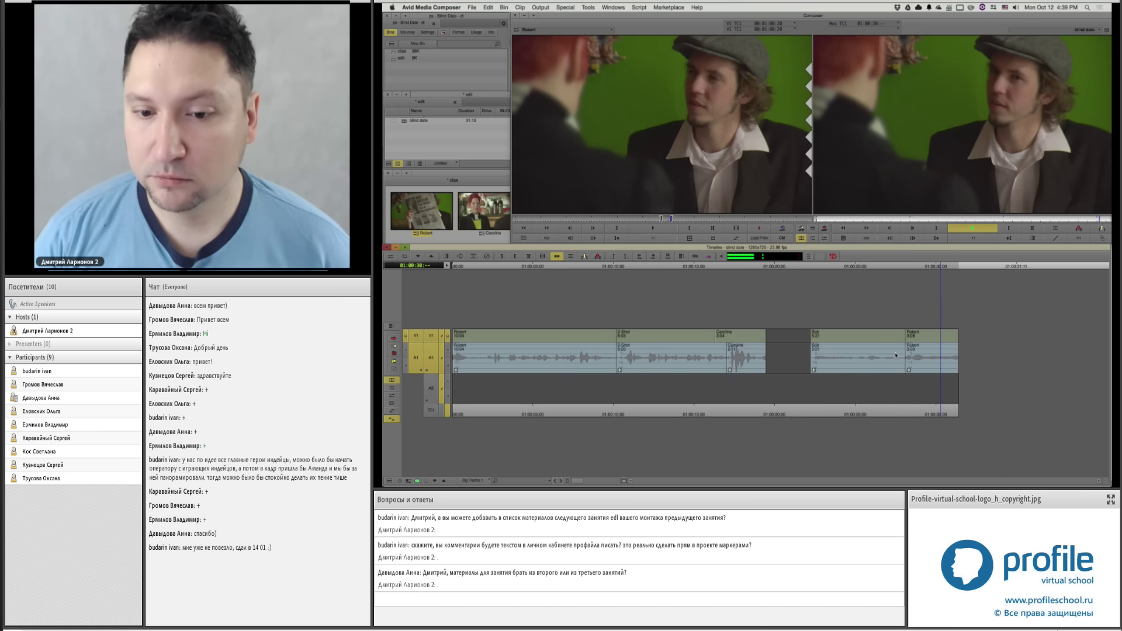
click(948, 355)
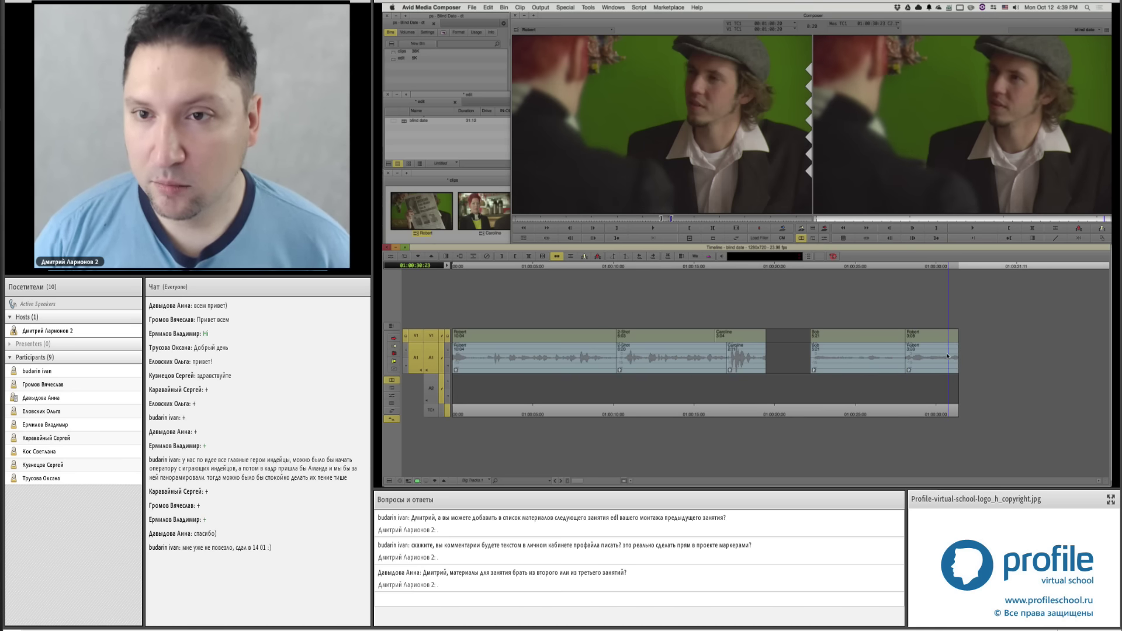
click(940, 357)
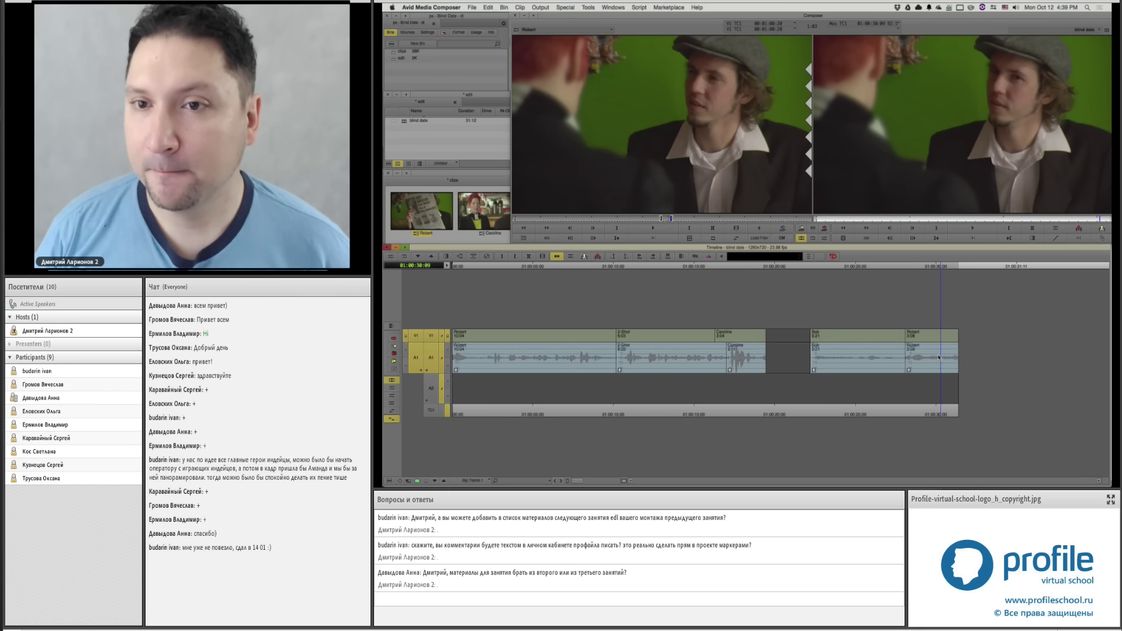
key(space)
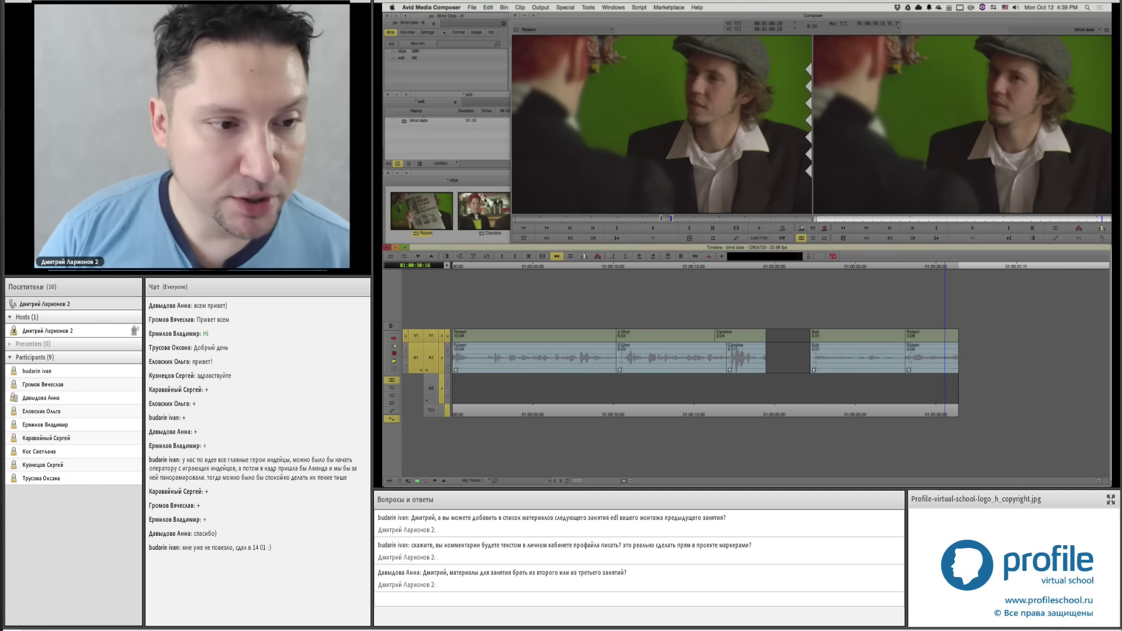
drag(484, 211, 605, 218)
Step: Splice the marked Caroline shot into the sequence and play back from 01:00:29:18
key(space)
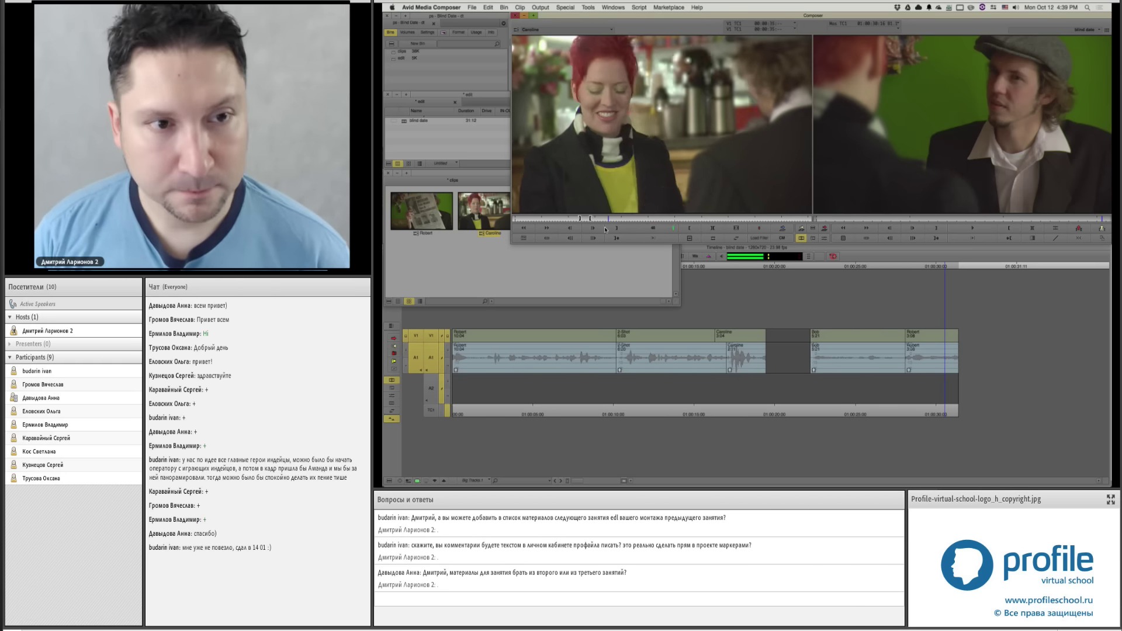
key(v)
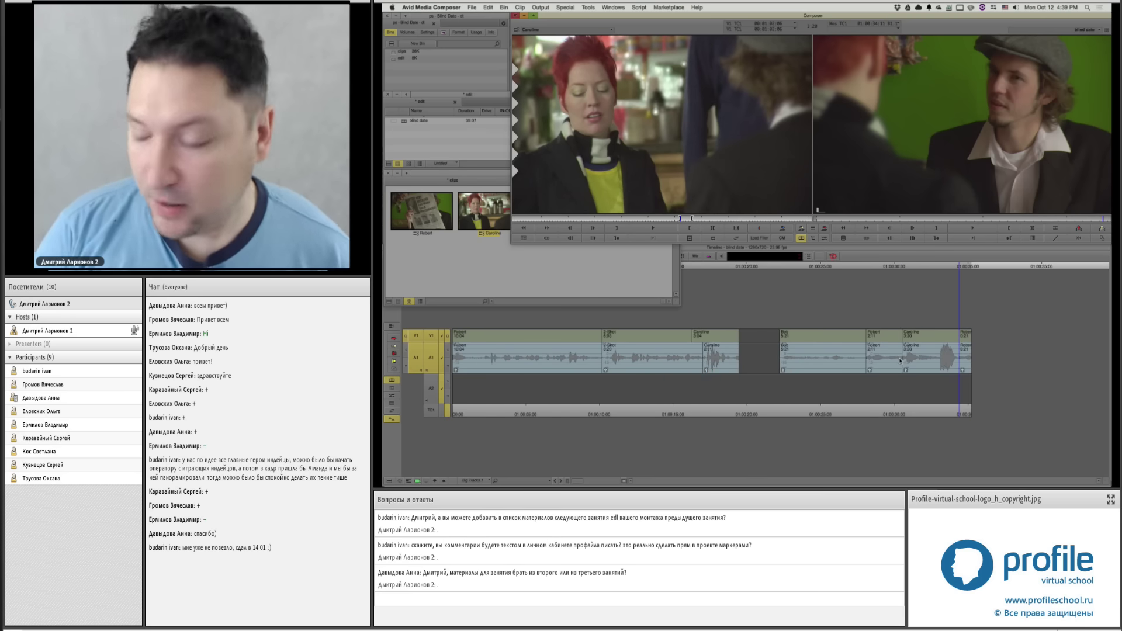
click(887, 358)
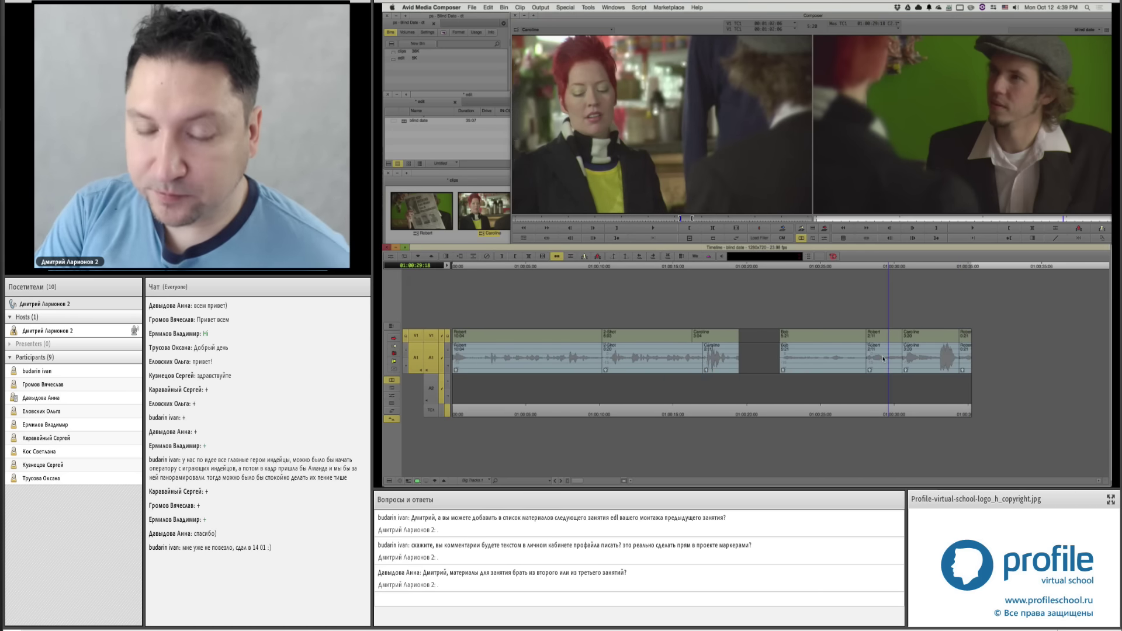
key(space)
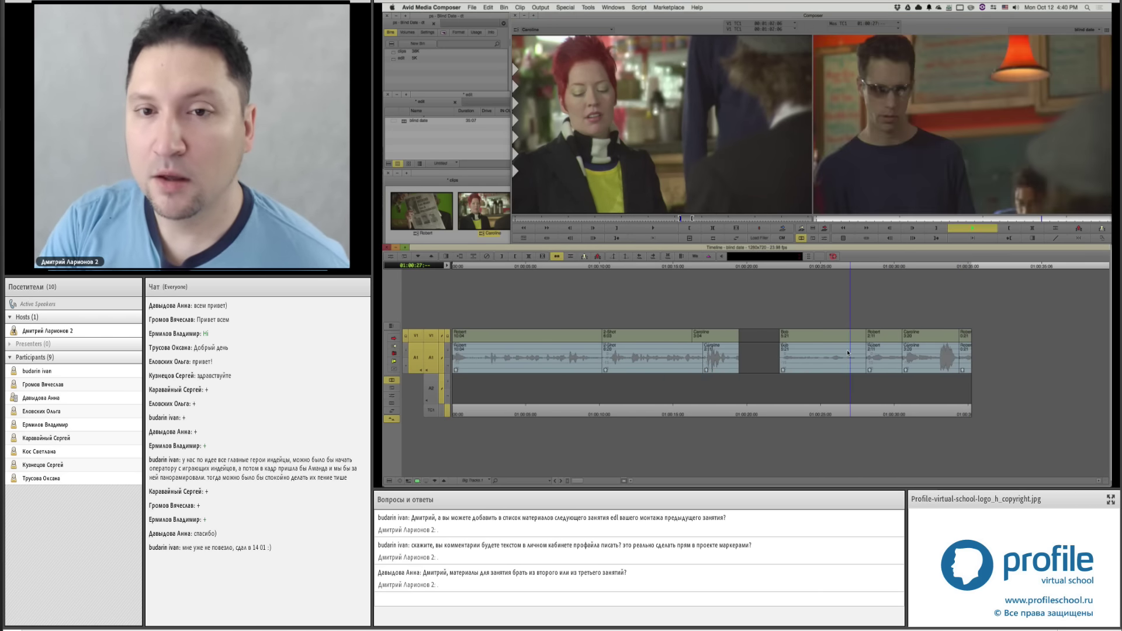
key(space)
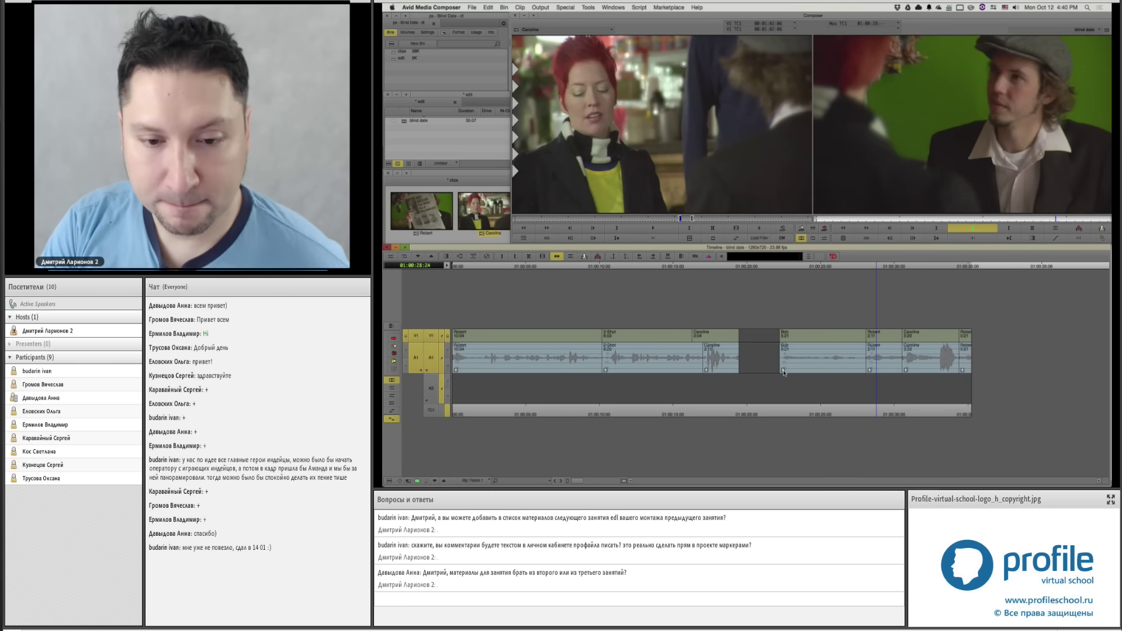
Step: Raise the Bob audio clip's gain with its clip-gain slider, replaying to check the level
click(782, 370)
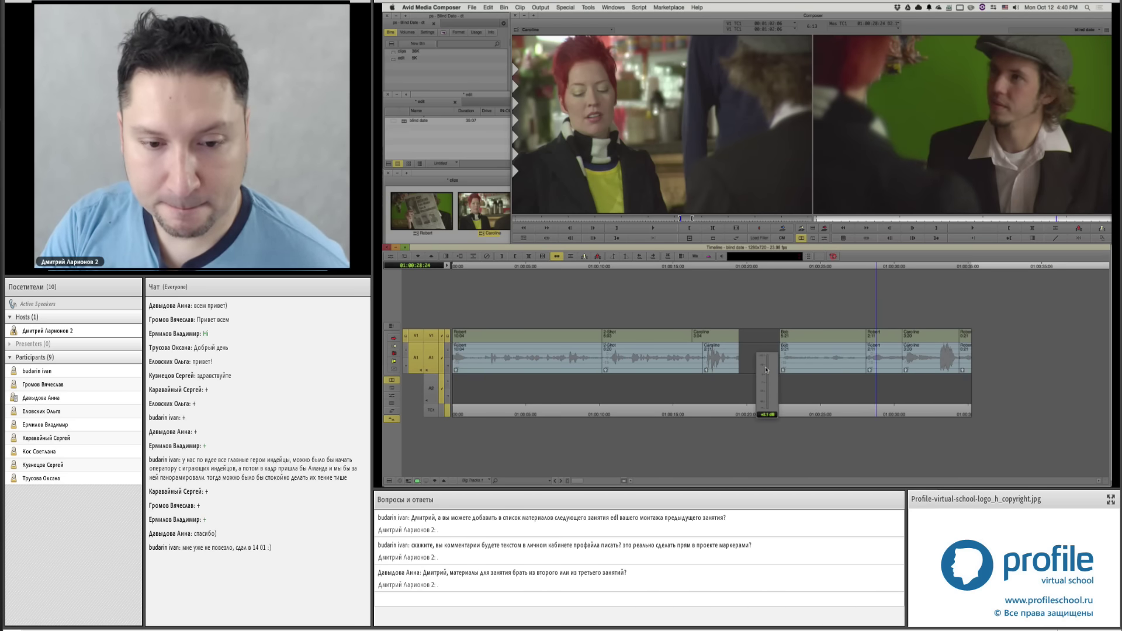
drag(767, 366, 791, 360)
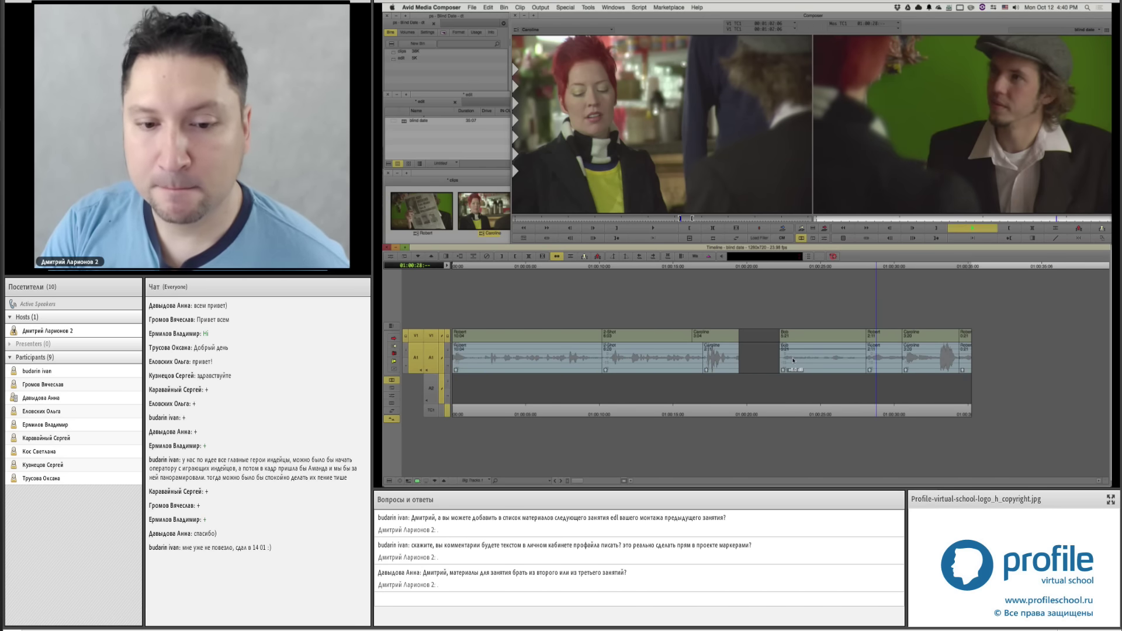
click(781, 370)
key(space)
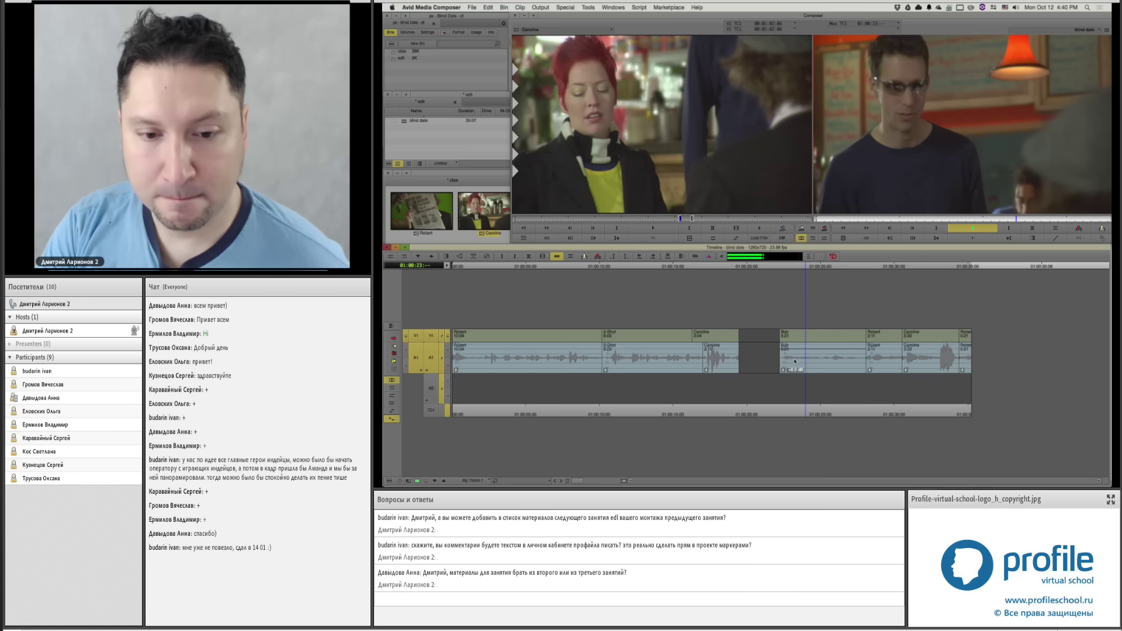
click(781, 370)
drag(767, 360, 767, 380)
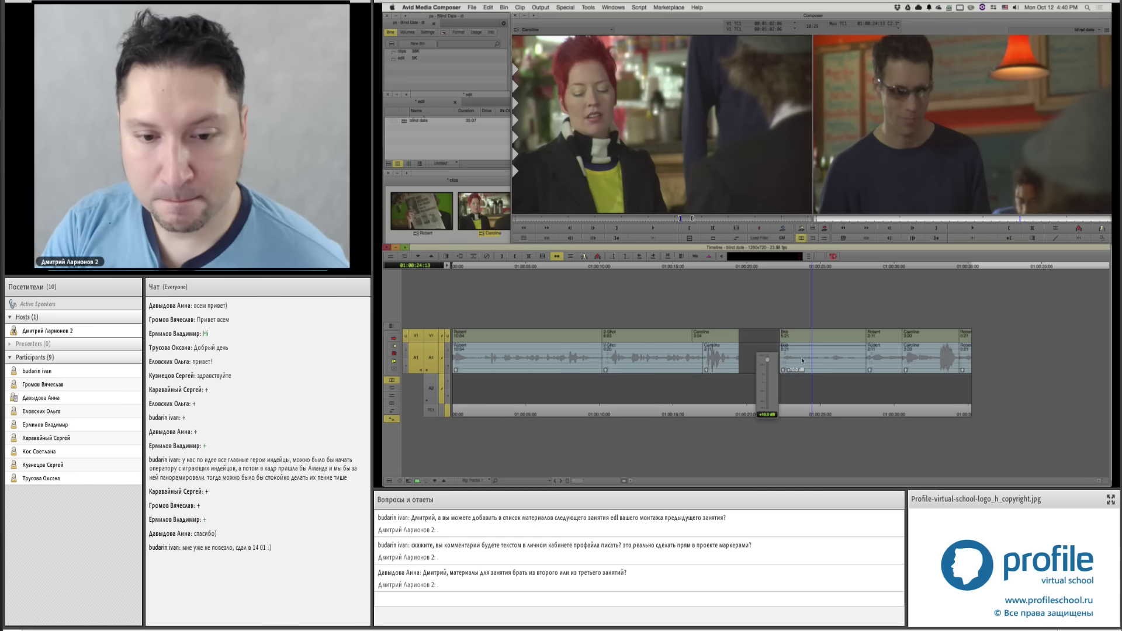
key(space)
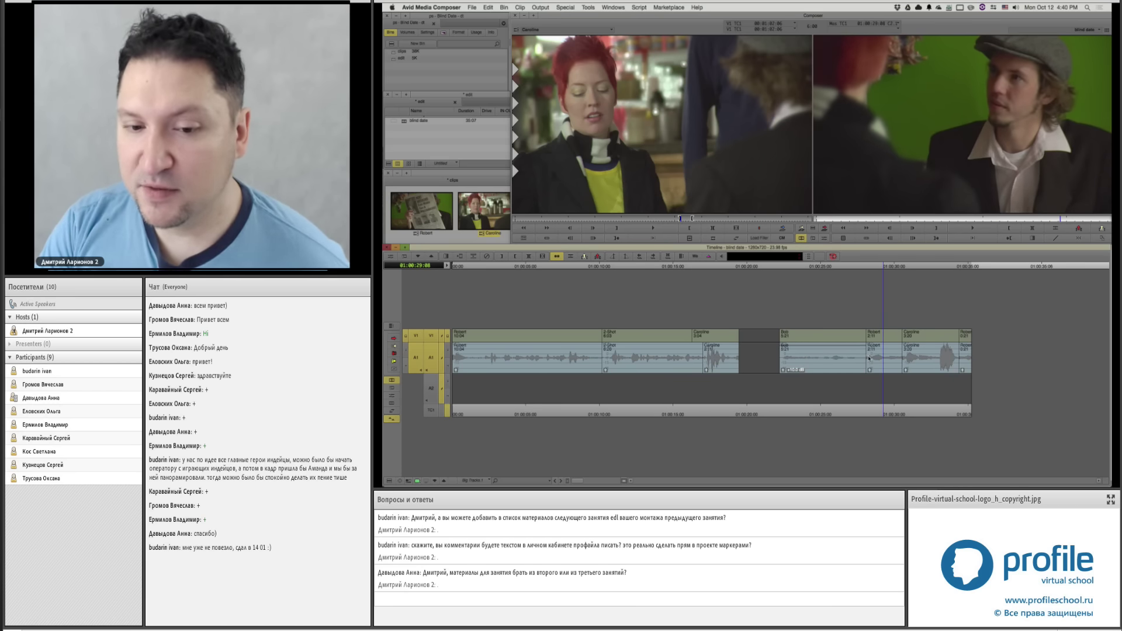
click(877, 362)
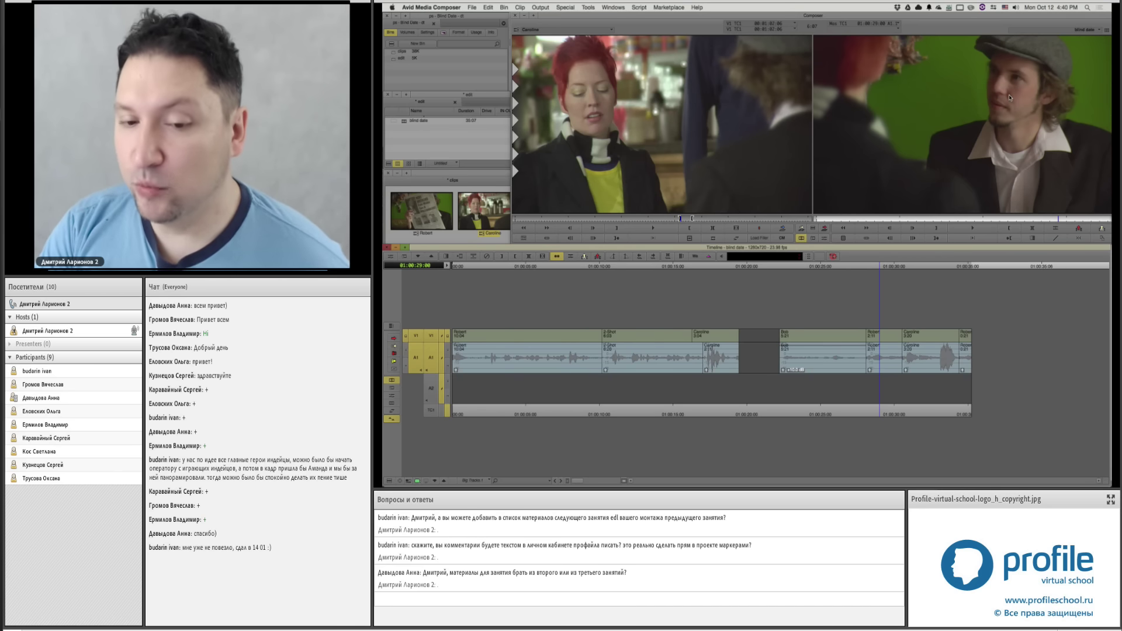
click(862, 364)
key(space)
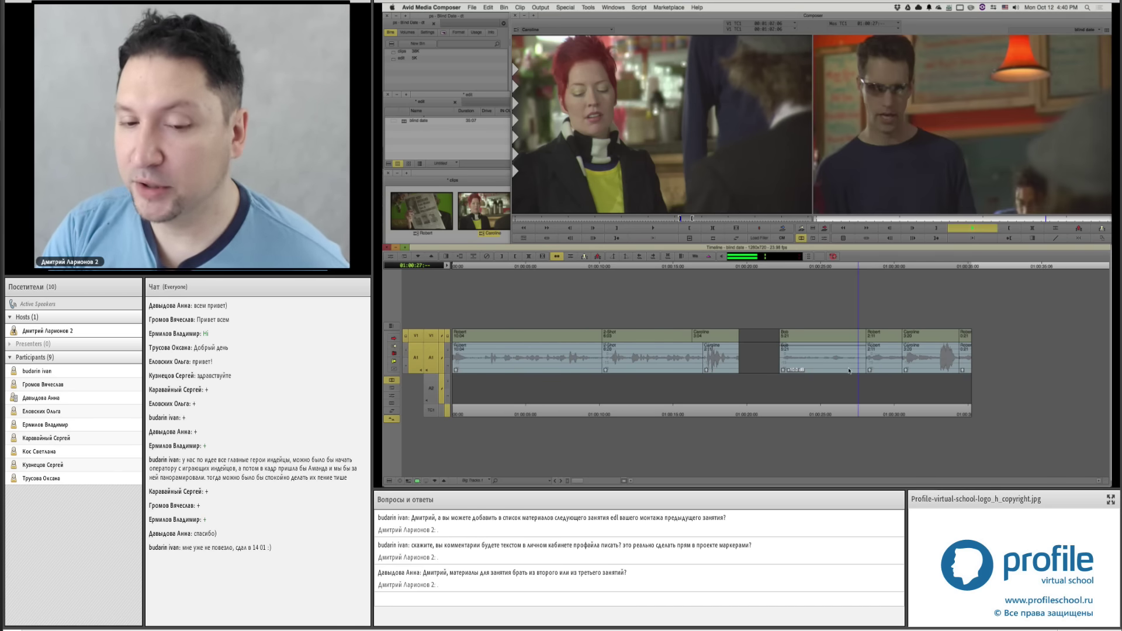
click(842, 365)
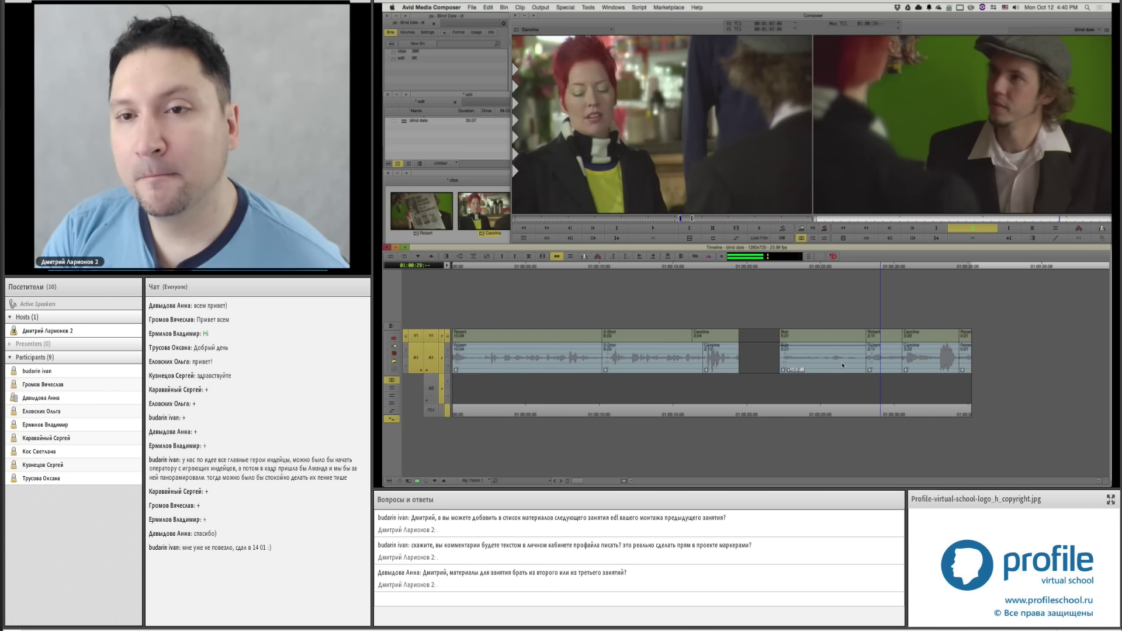
key(space)
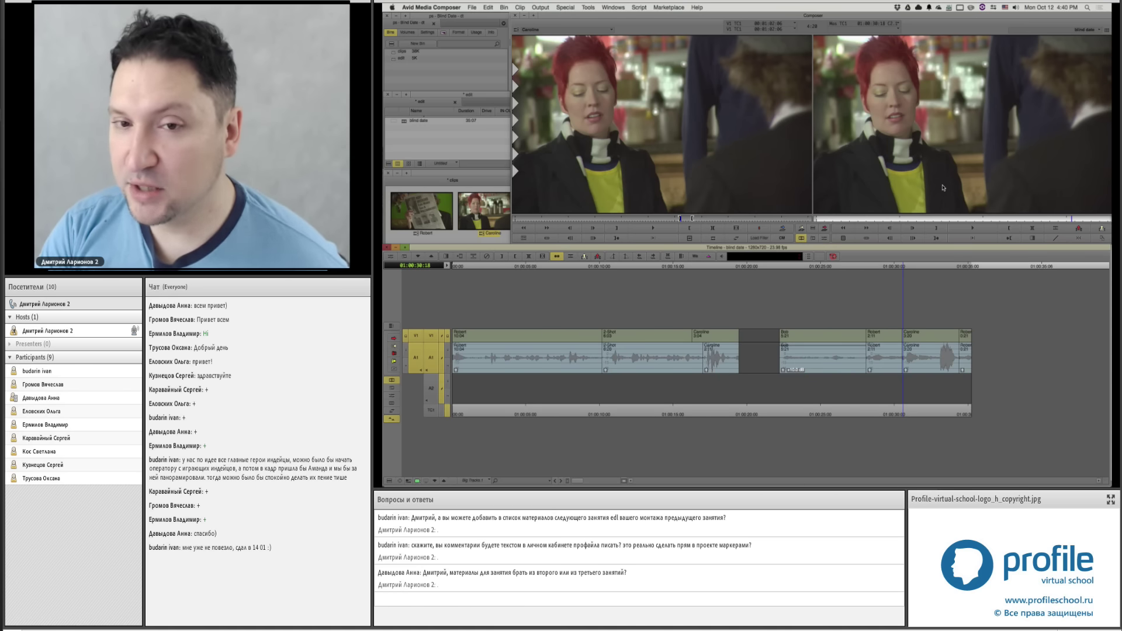
key(space)
key(space)
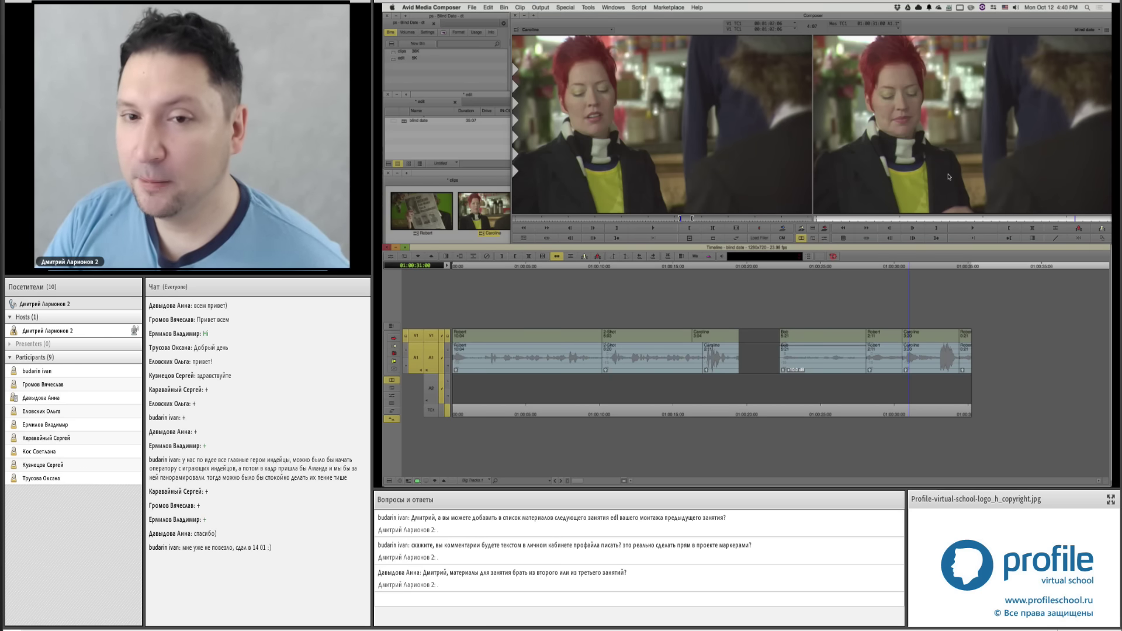
key(space)
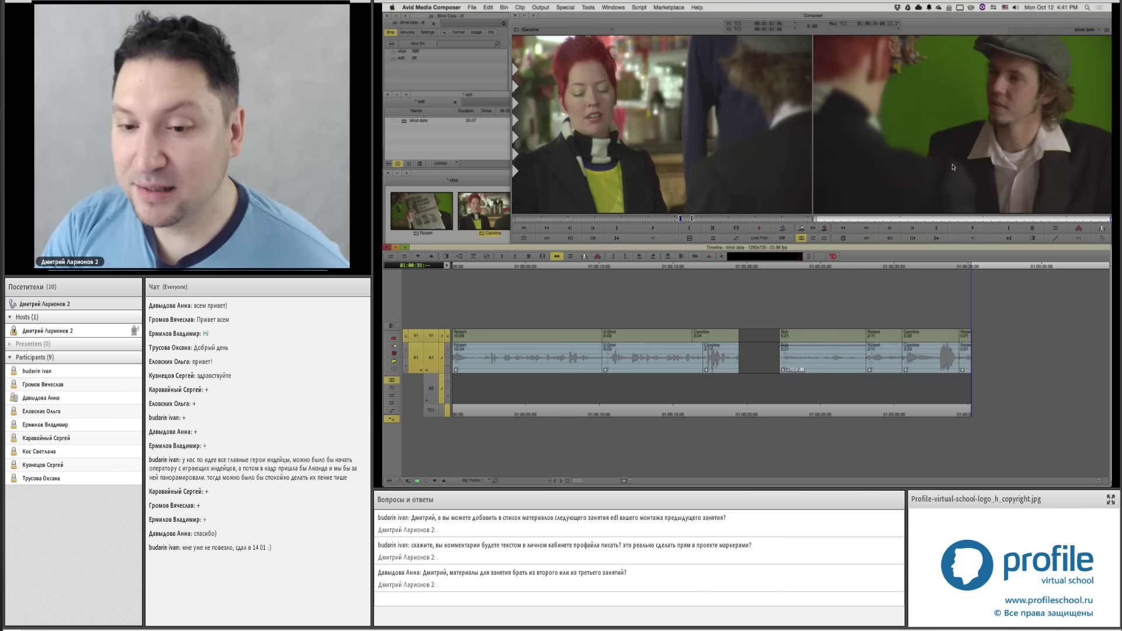
click(958, 365)
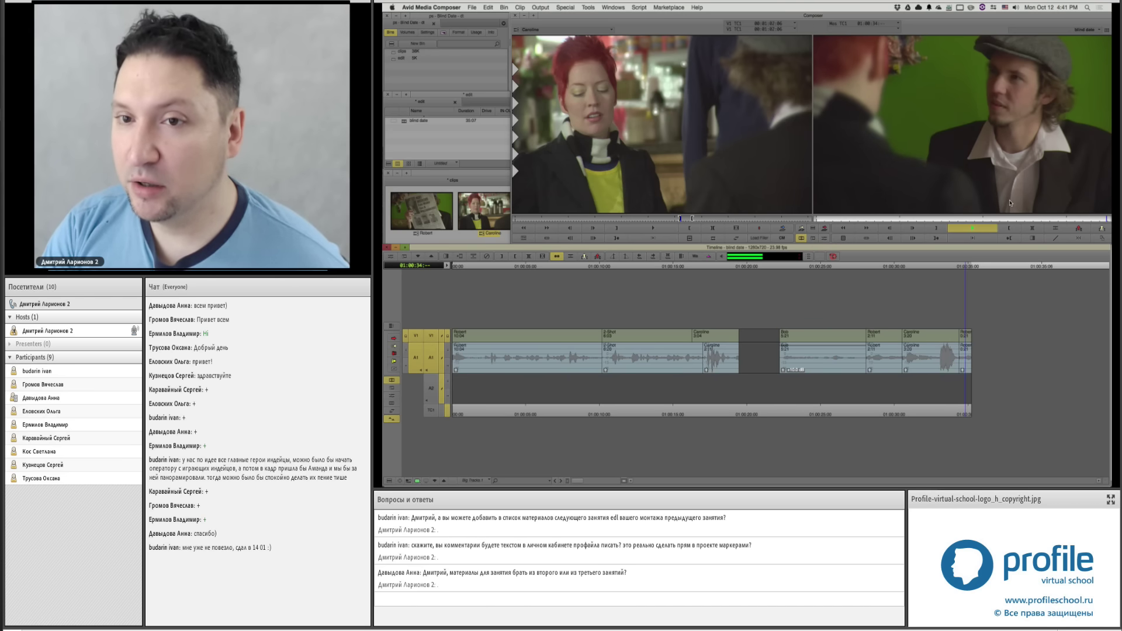
click(957, 356)
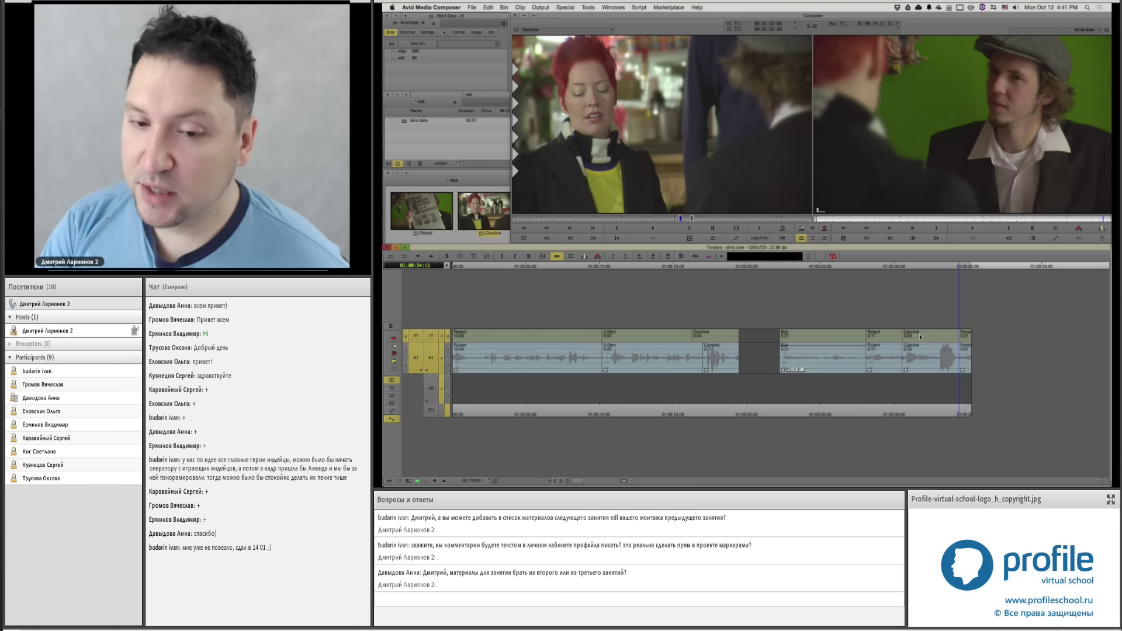
click(895, 339)
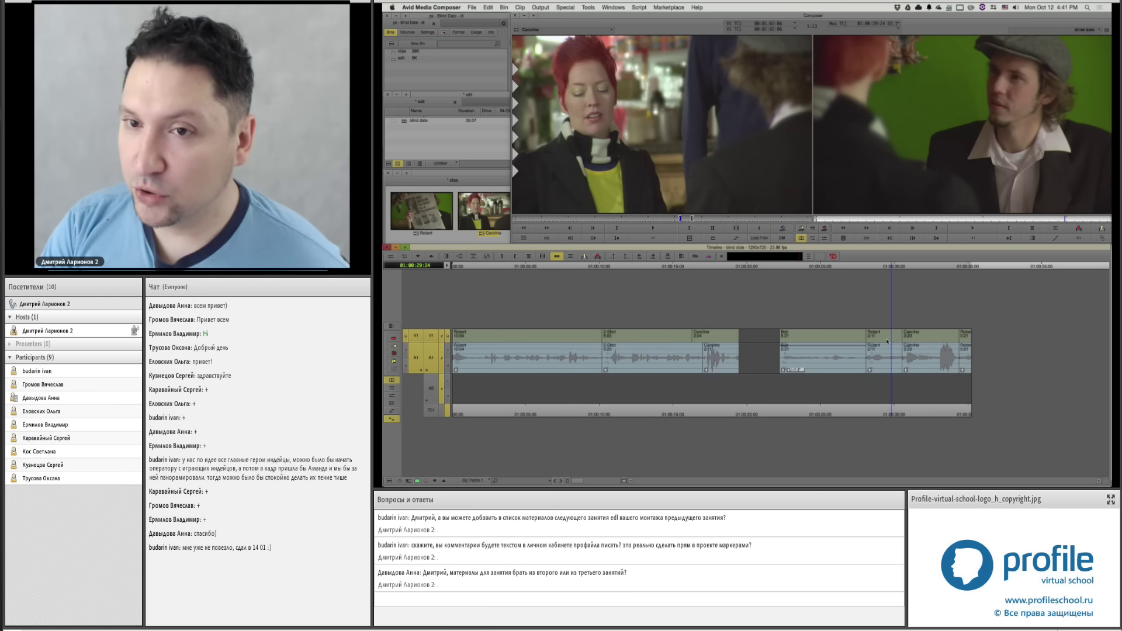
click(889, 340)
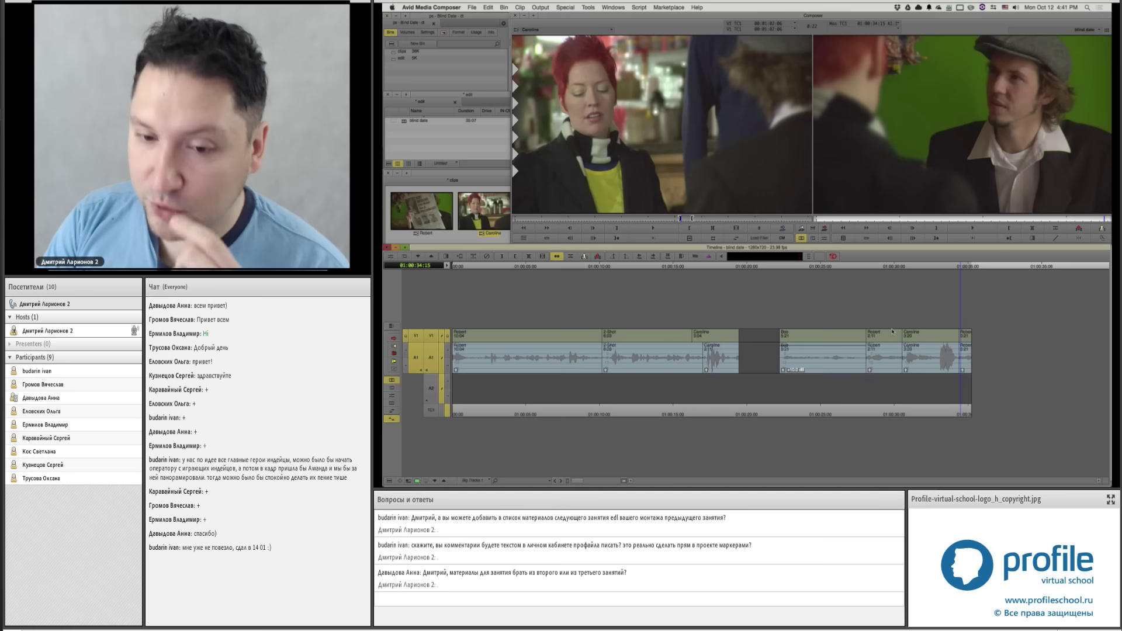
Step: Trim the final Caroline/Robert cut near 01:00:34:13, shifting it slightly
click(897, 334)
click(893, 336)
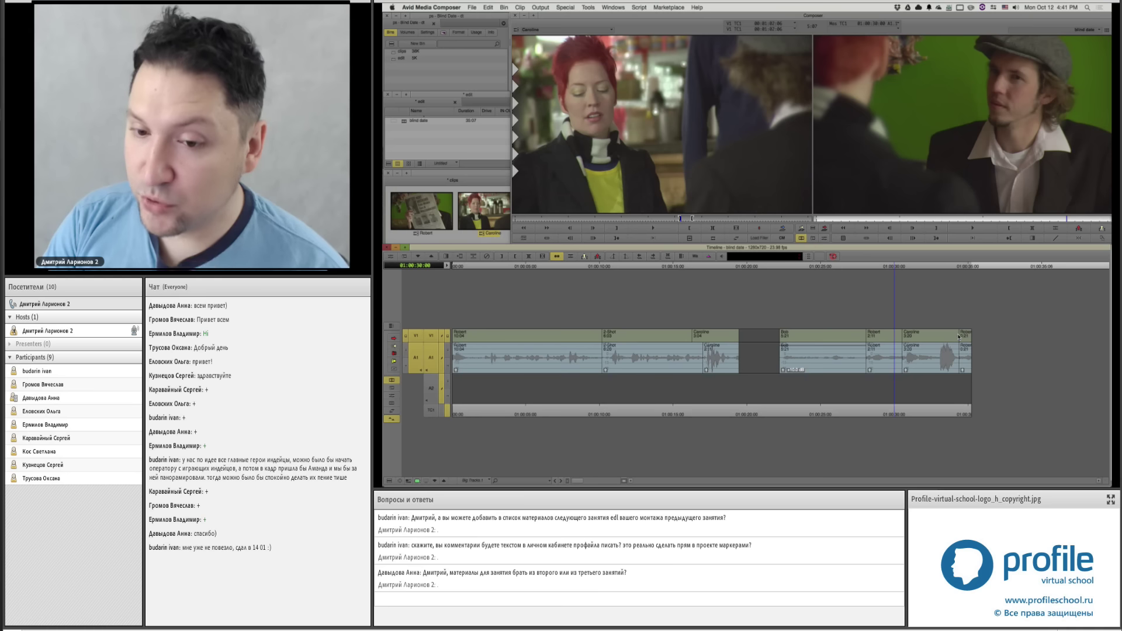
click(959, 340)
click(956, 342)
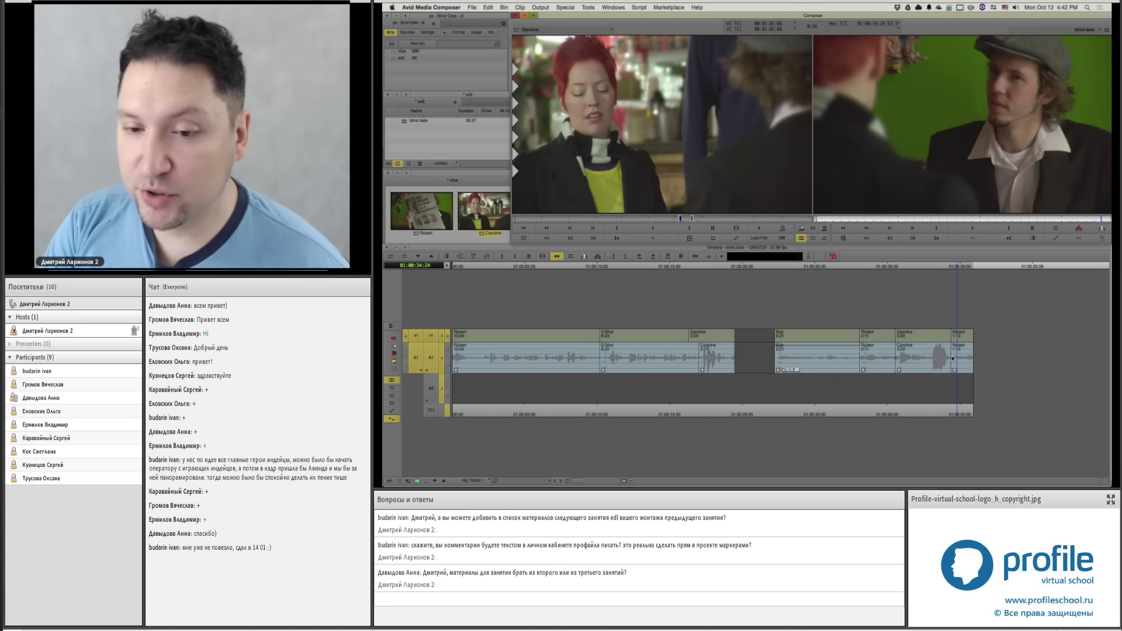
click(950, 358)
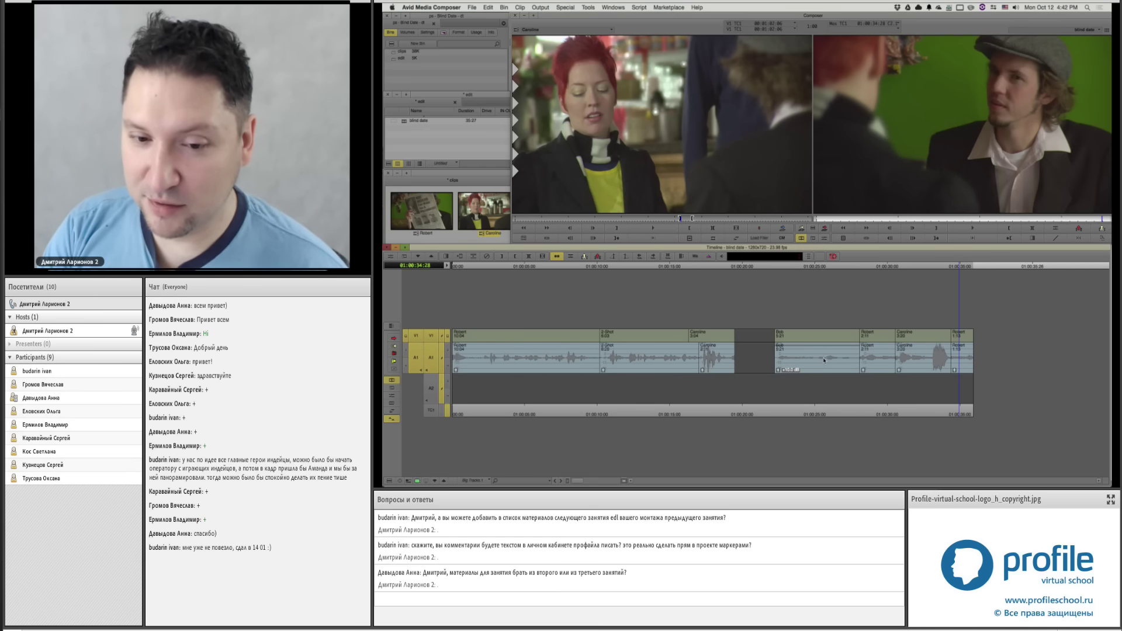
click(816, 359)
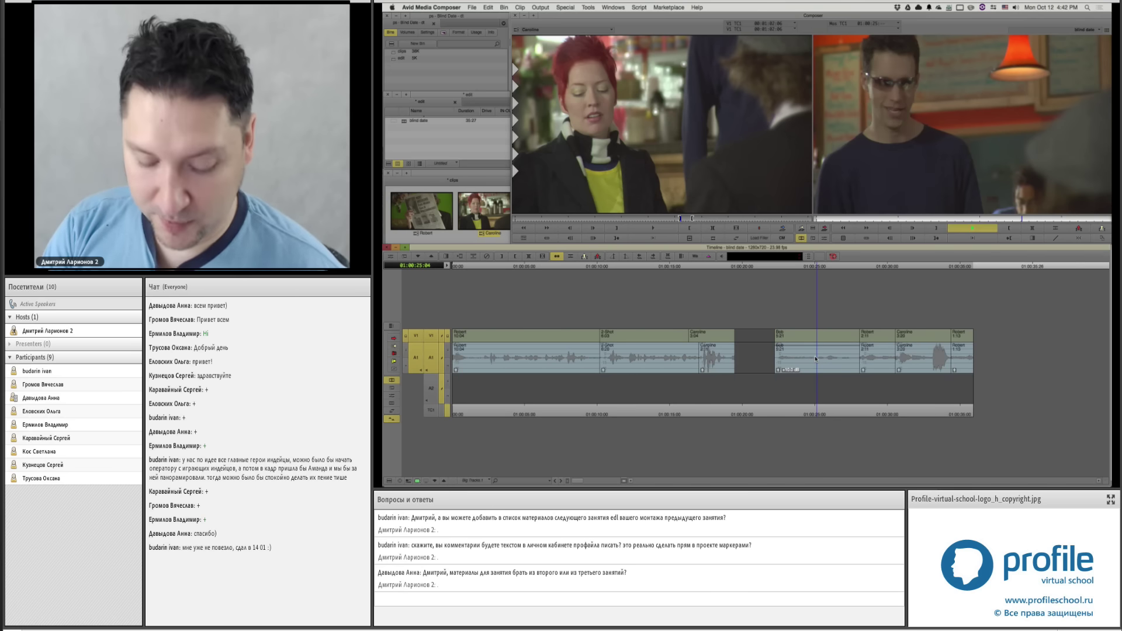
key(space)
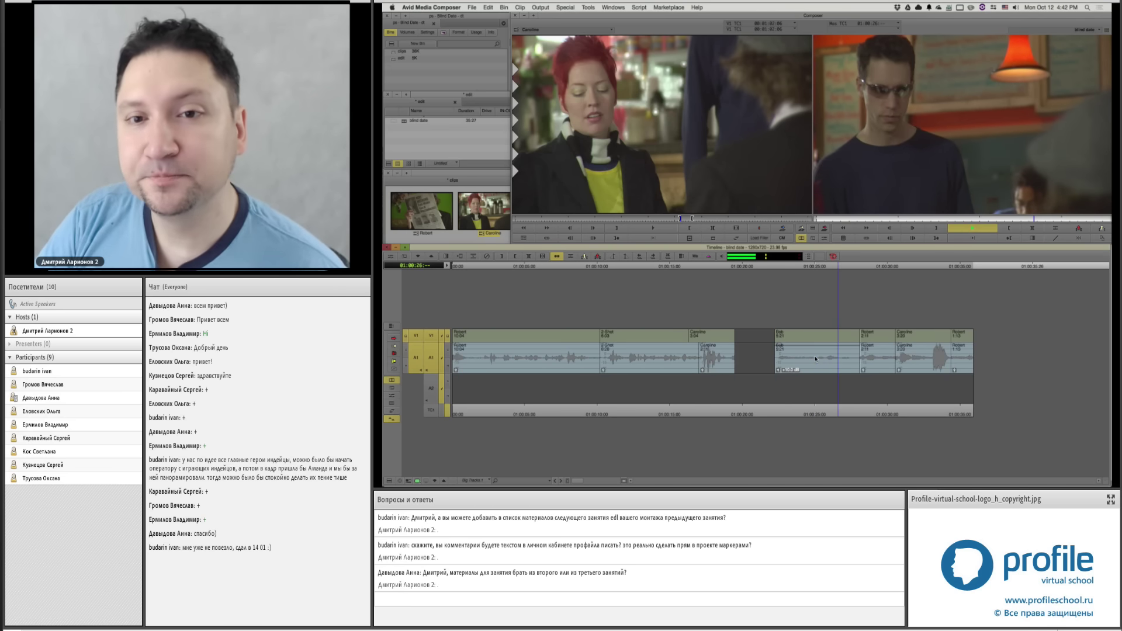